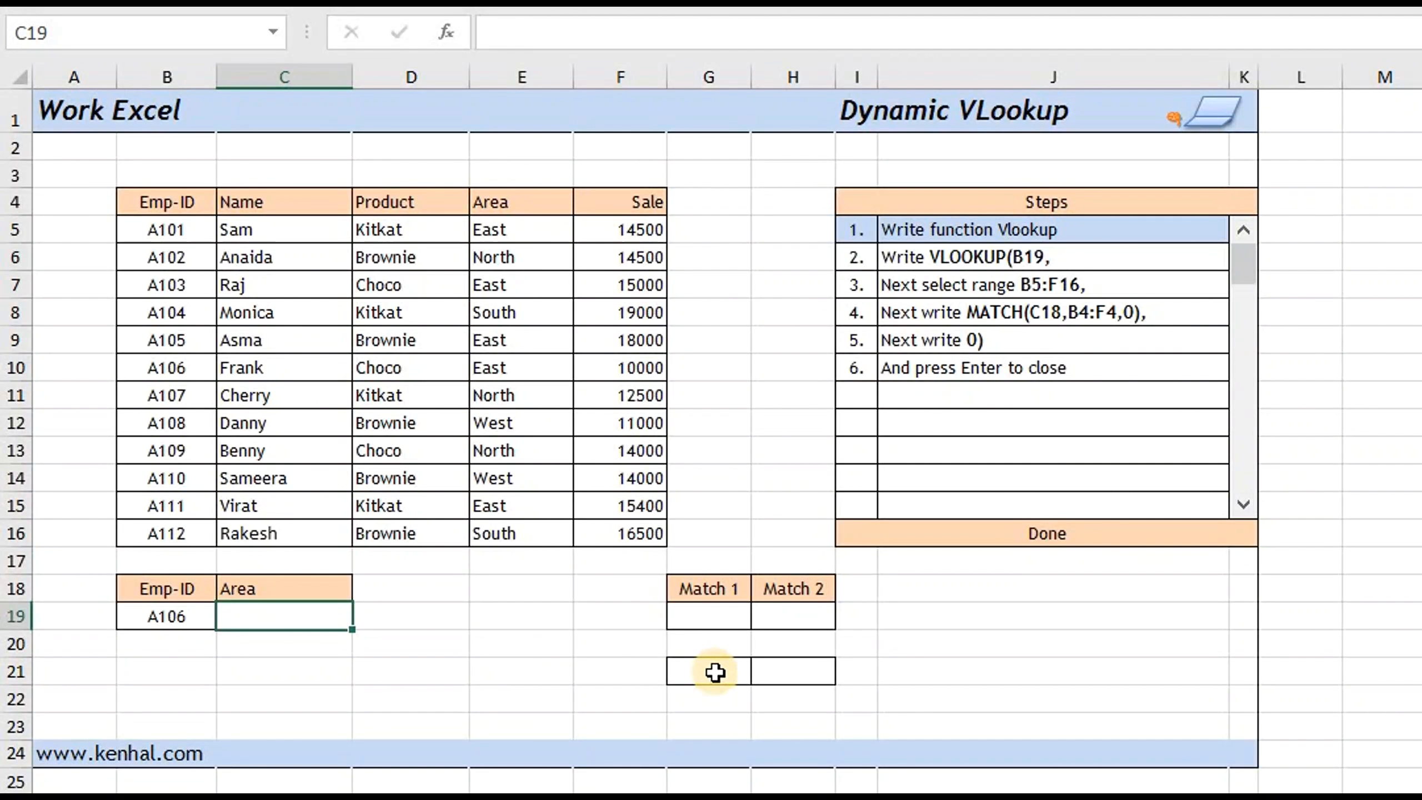
Enter a MAX formula in cell G21 over the Sale values F5:F16.
click(715, 672)
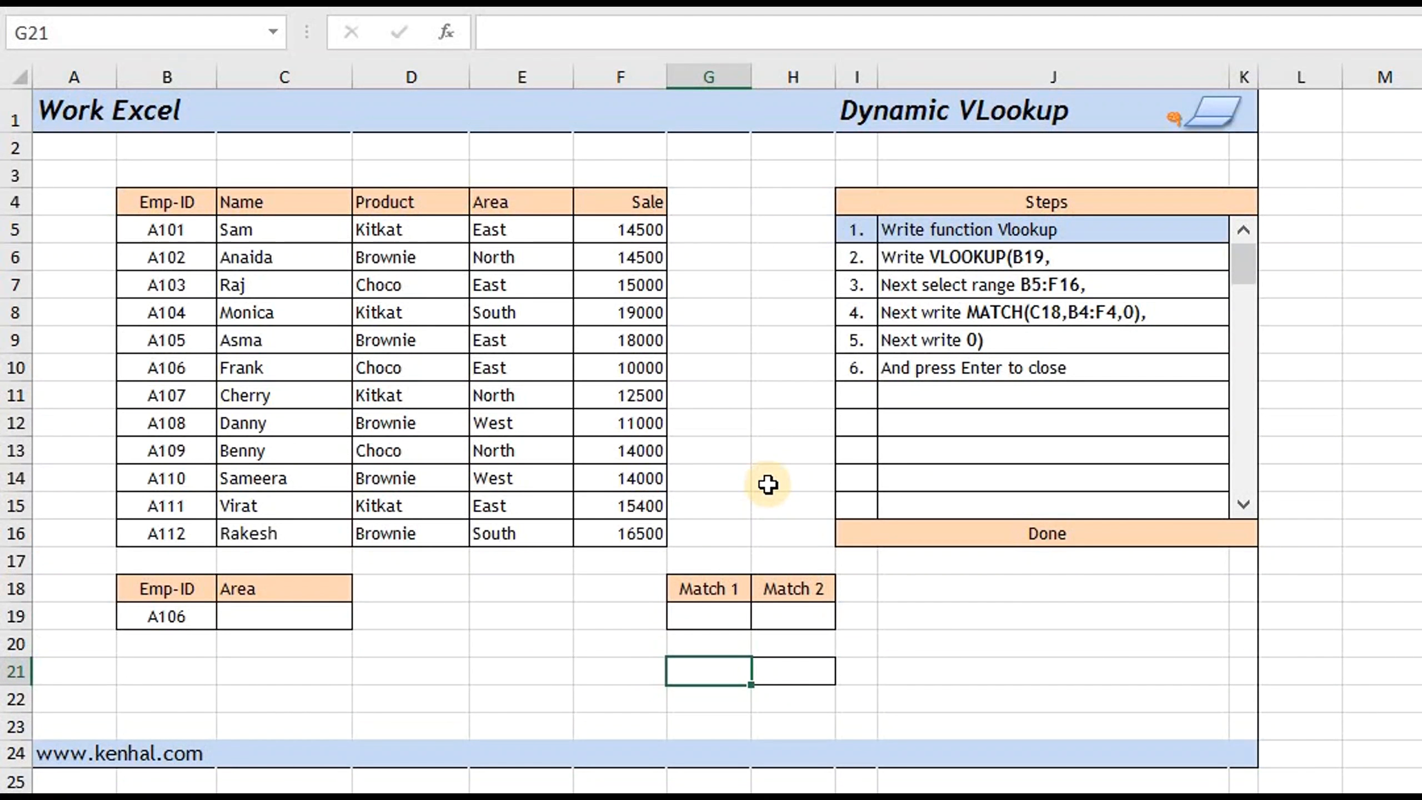
text(=)
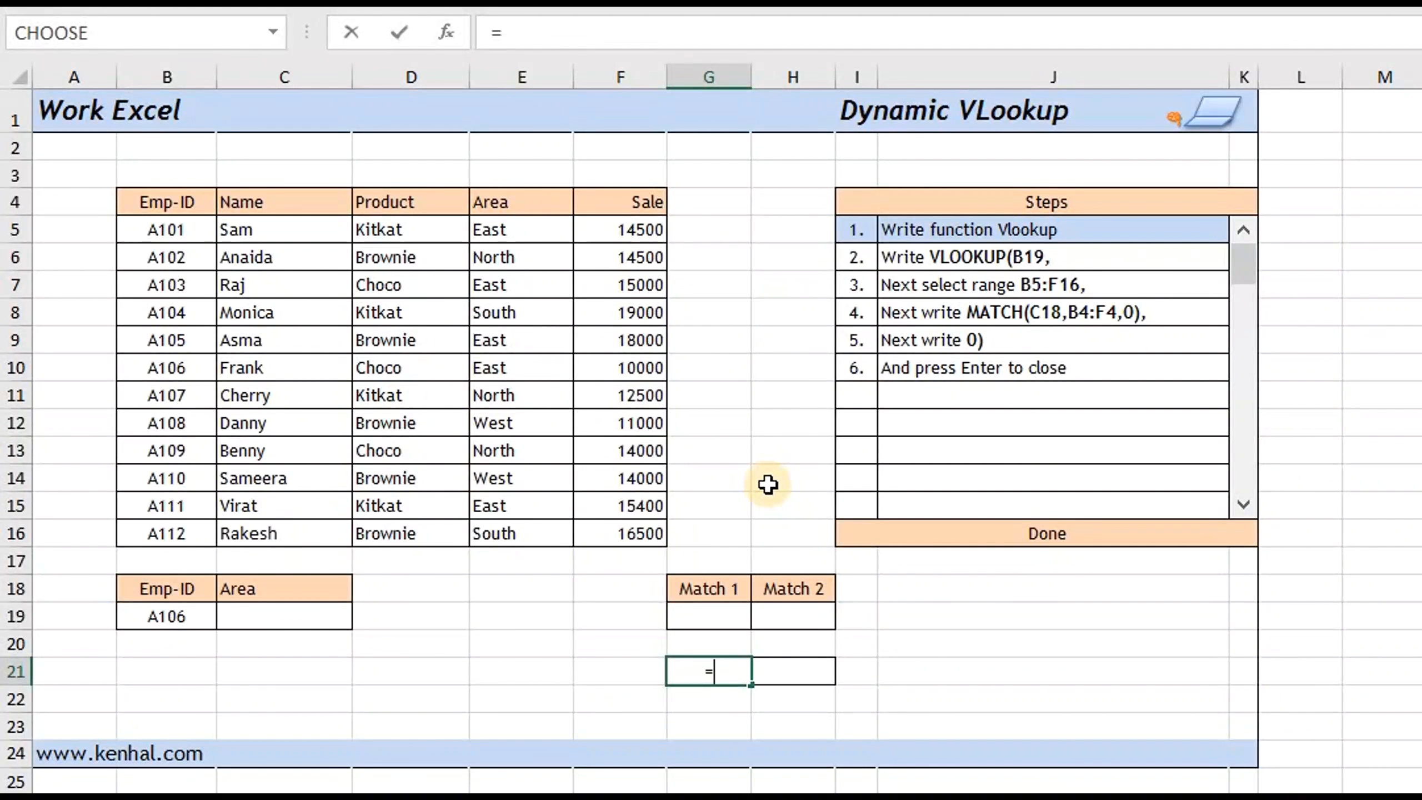
text(ma)
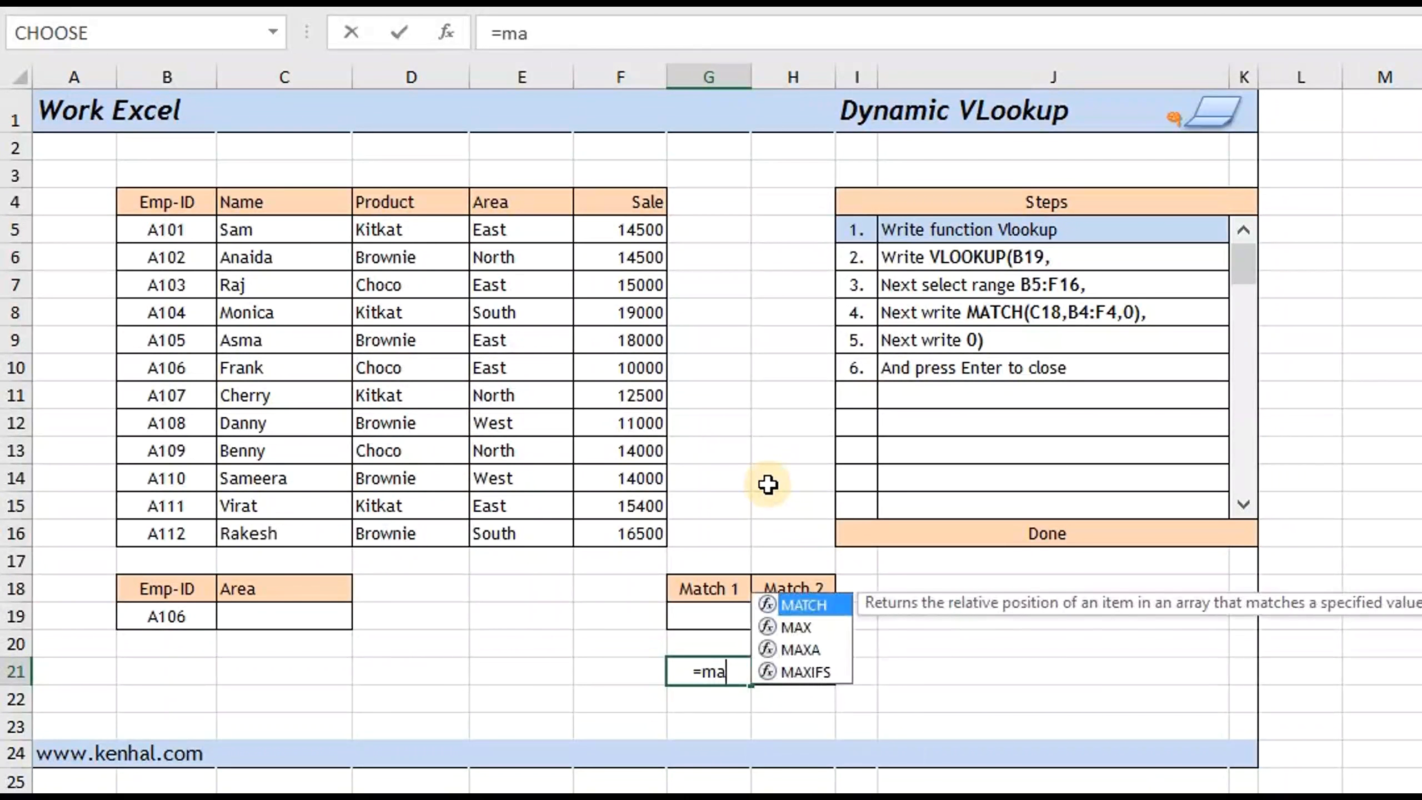
key(Down)
key(Tab)
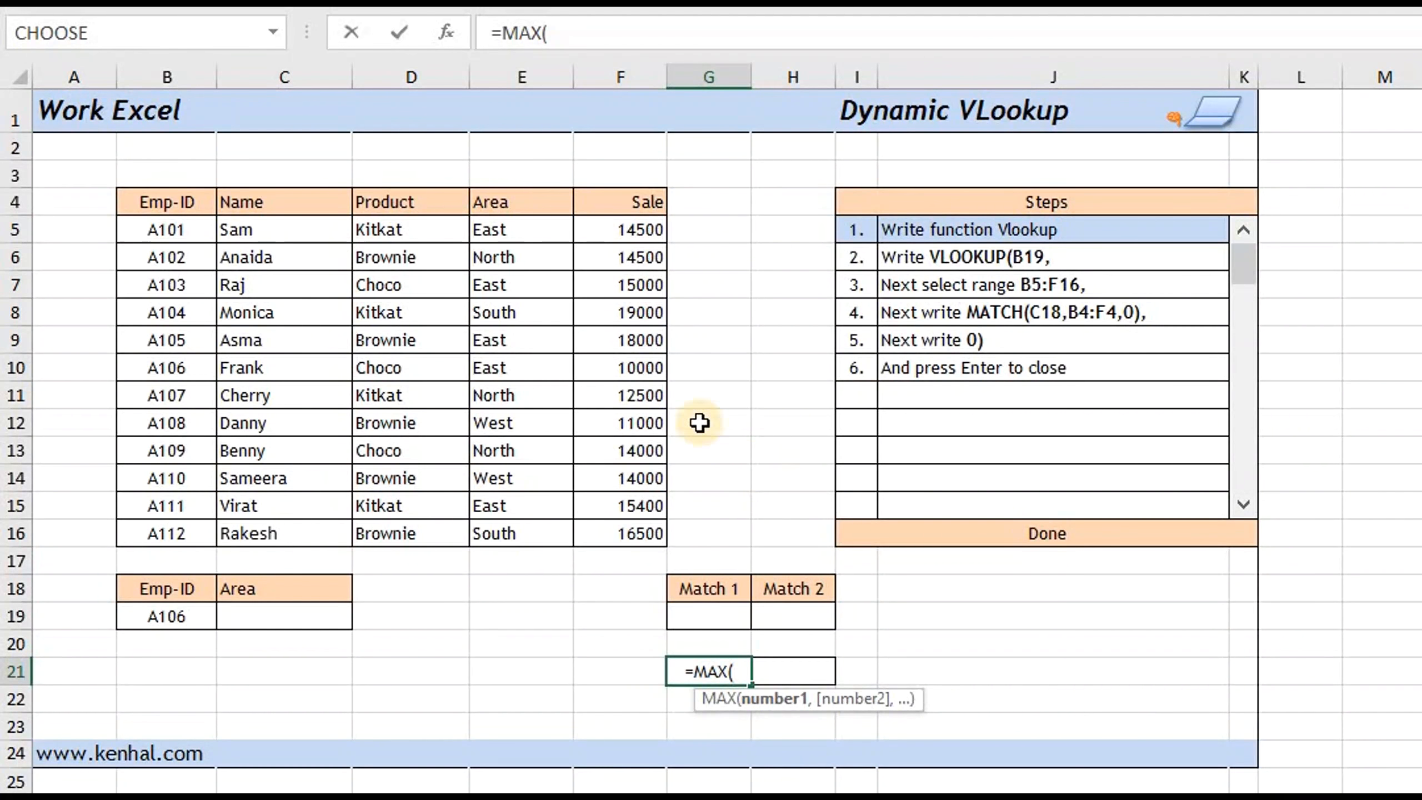
drag(595, 231, 579, 542)
key(Return)
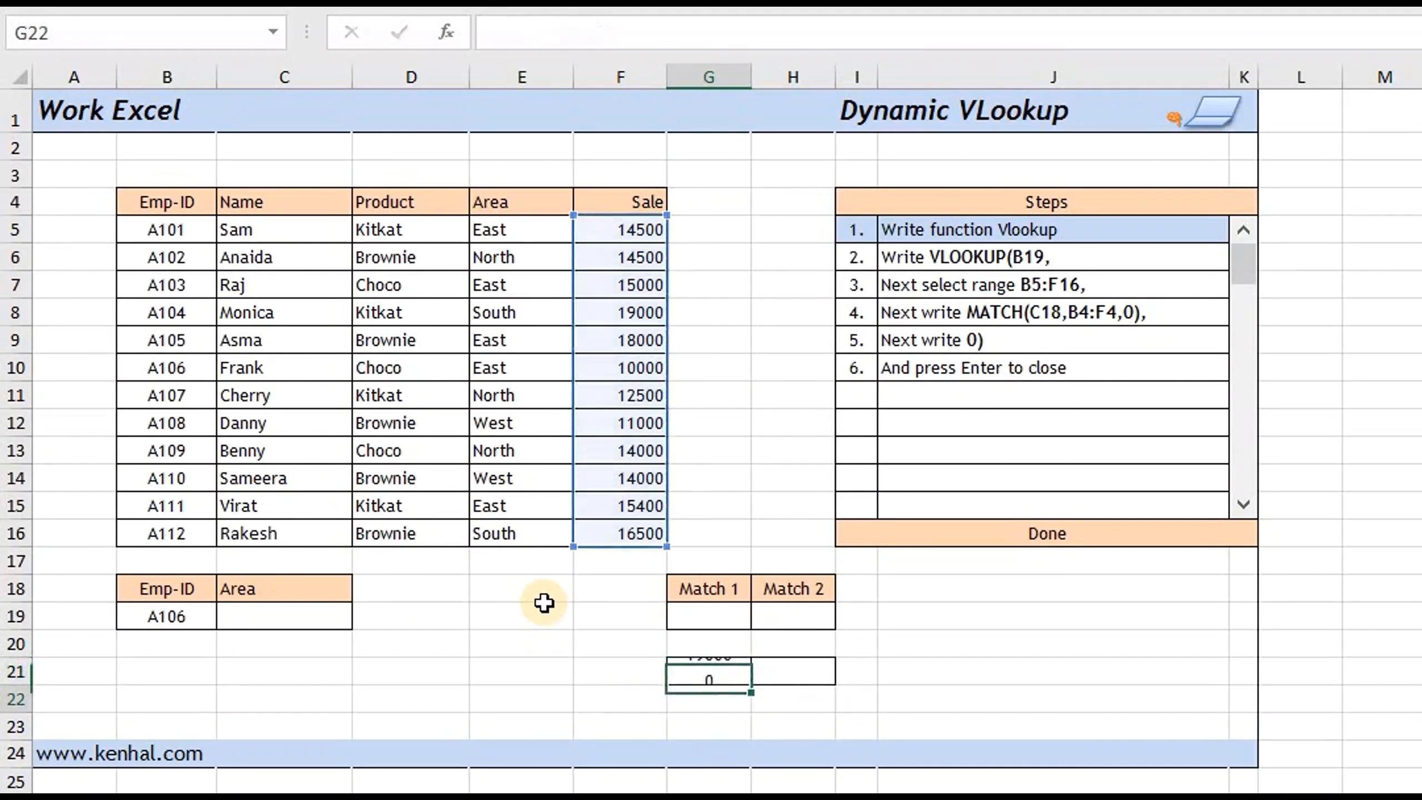
Enter =MATCH(G21,F5:F16,0) in G19 under Match 1, and check the matched position by stepping down the Sale column from F5 to F8.
click(681, 620)
text(=mat)
key(Tab)
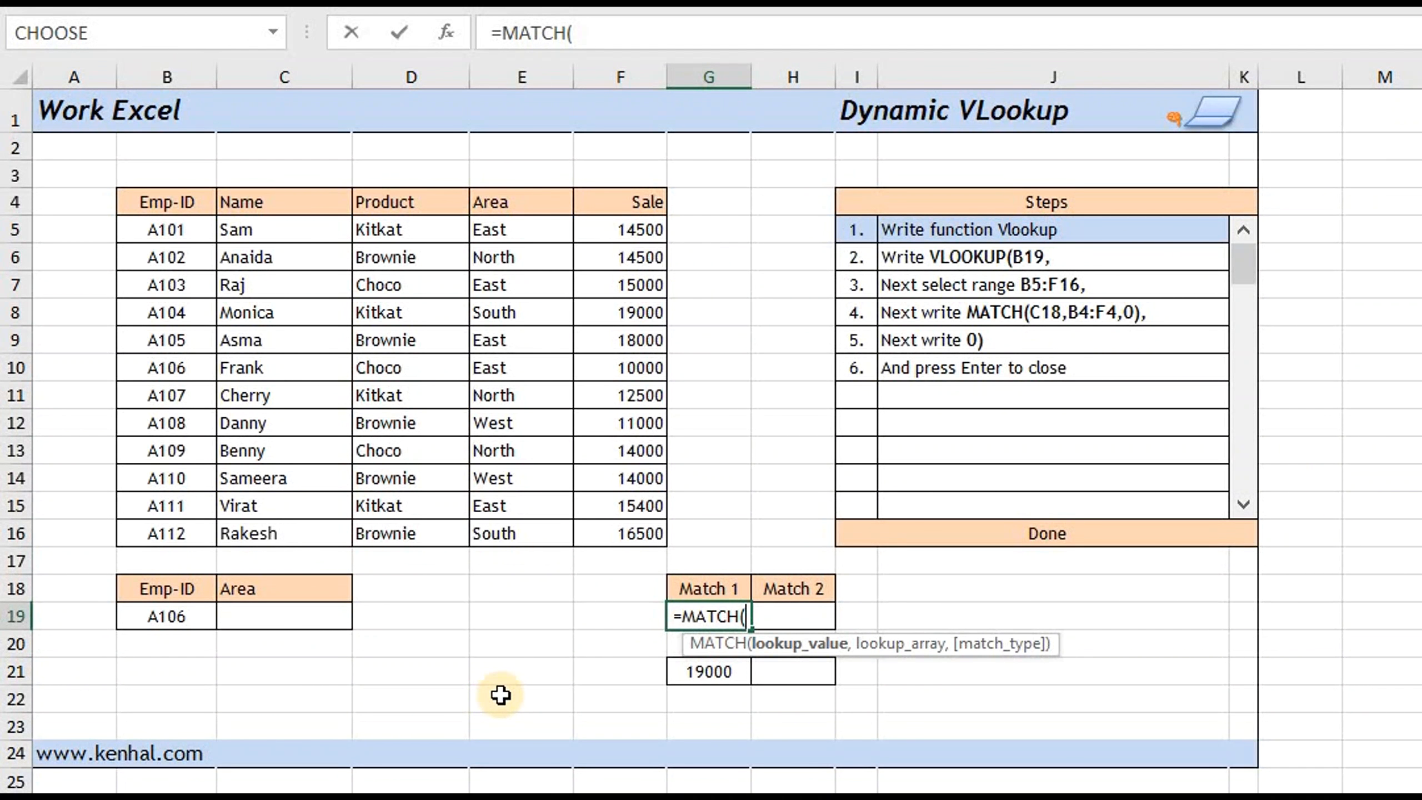
click(680, 674)
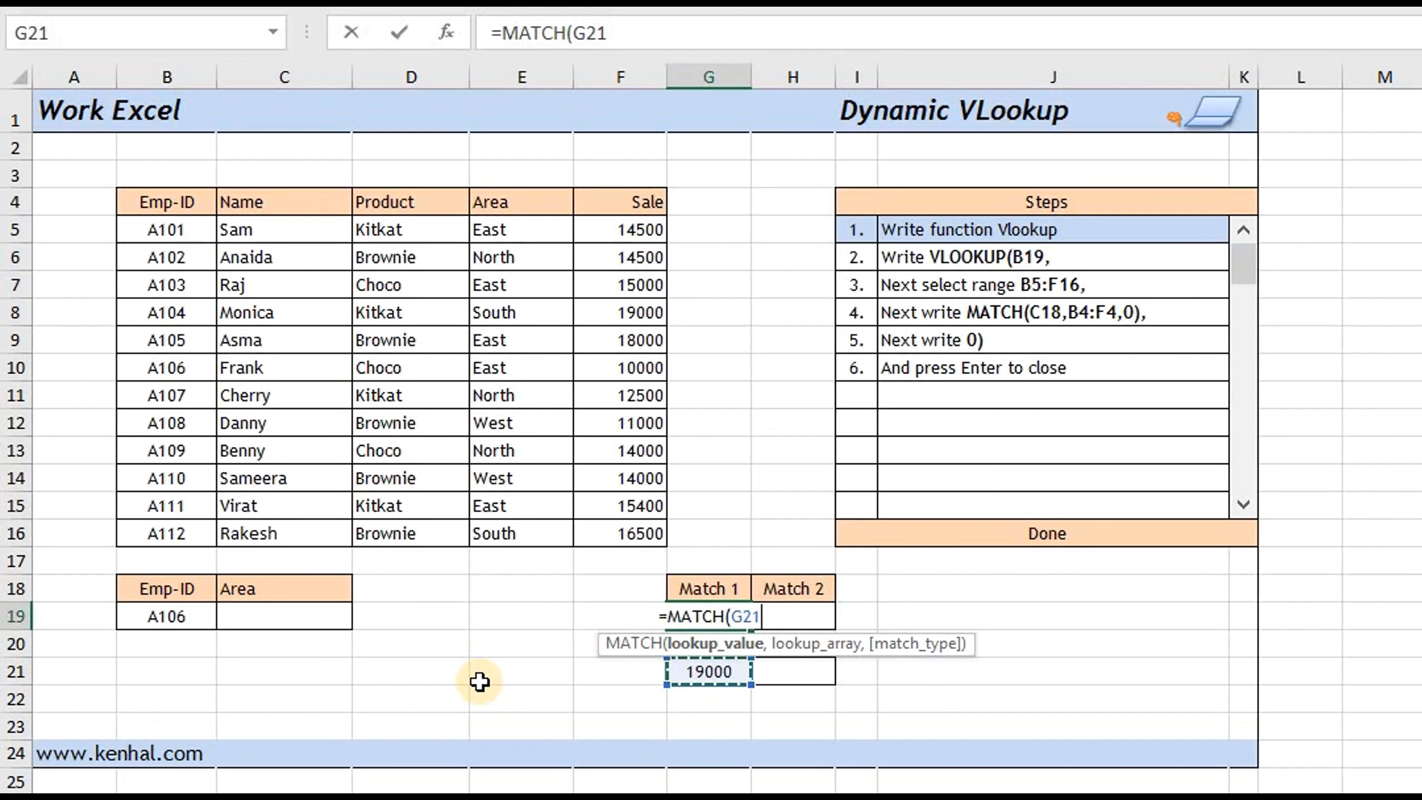
text(,)
drag(594, 232, 584, 545)
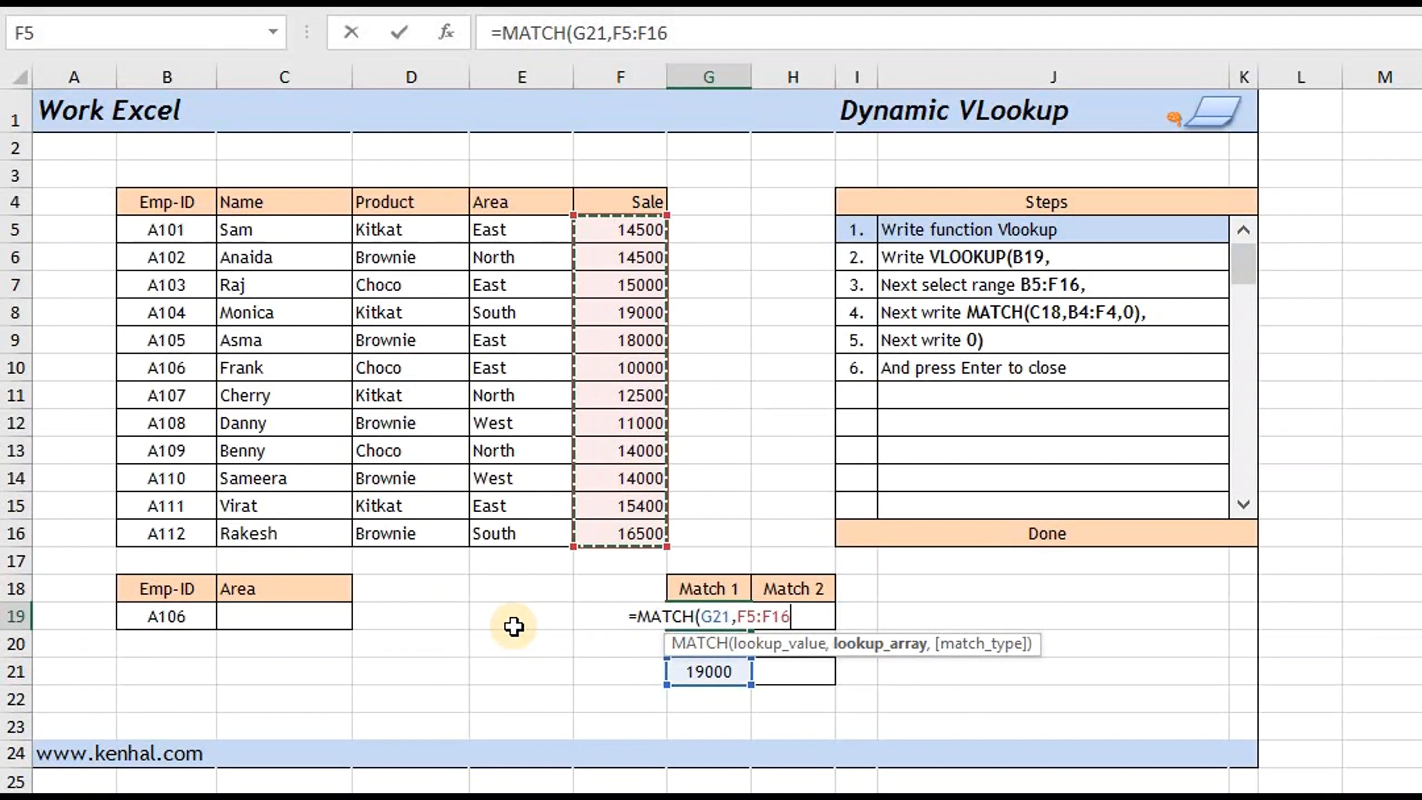
text(,0)
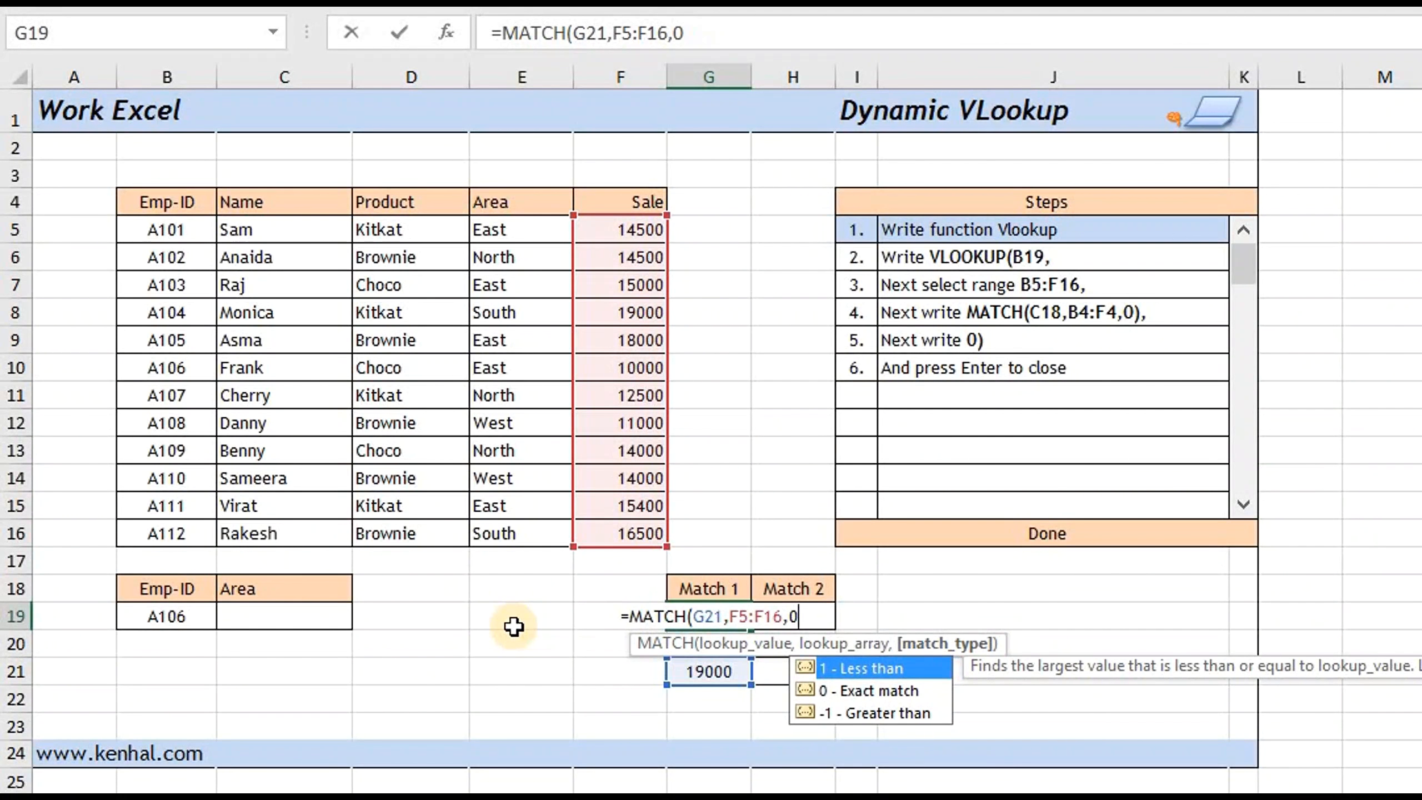
text())
key(Return)
key(Up)
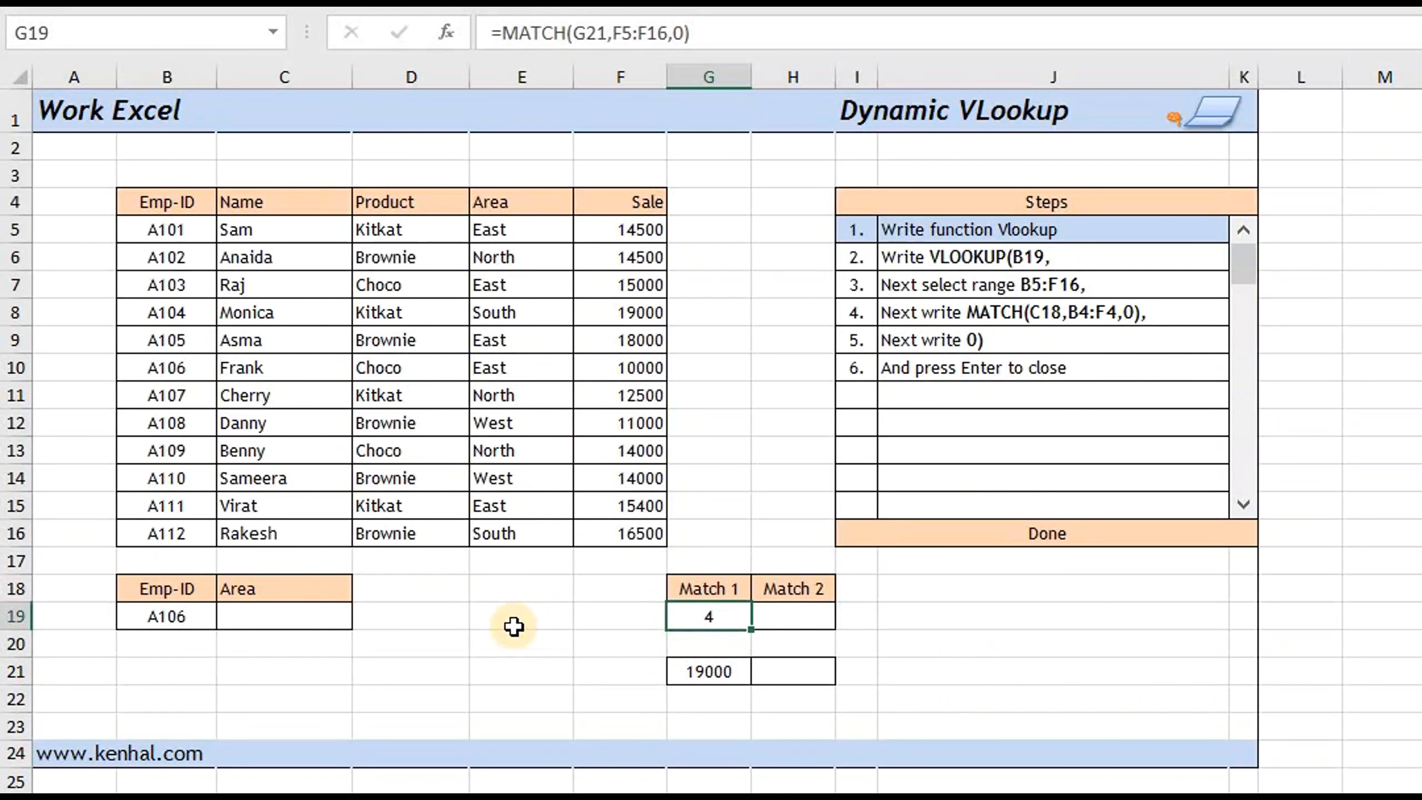
click(606, 229)
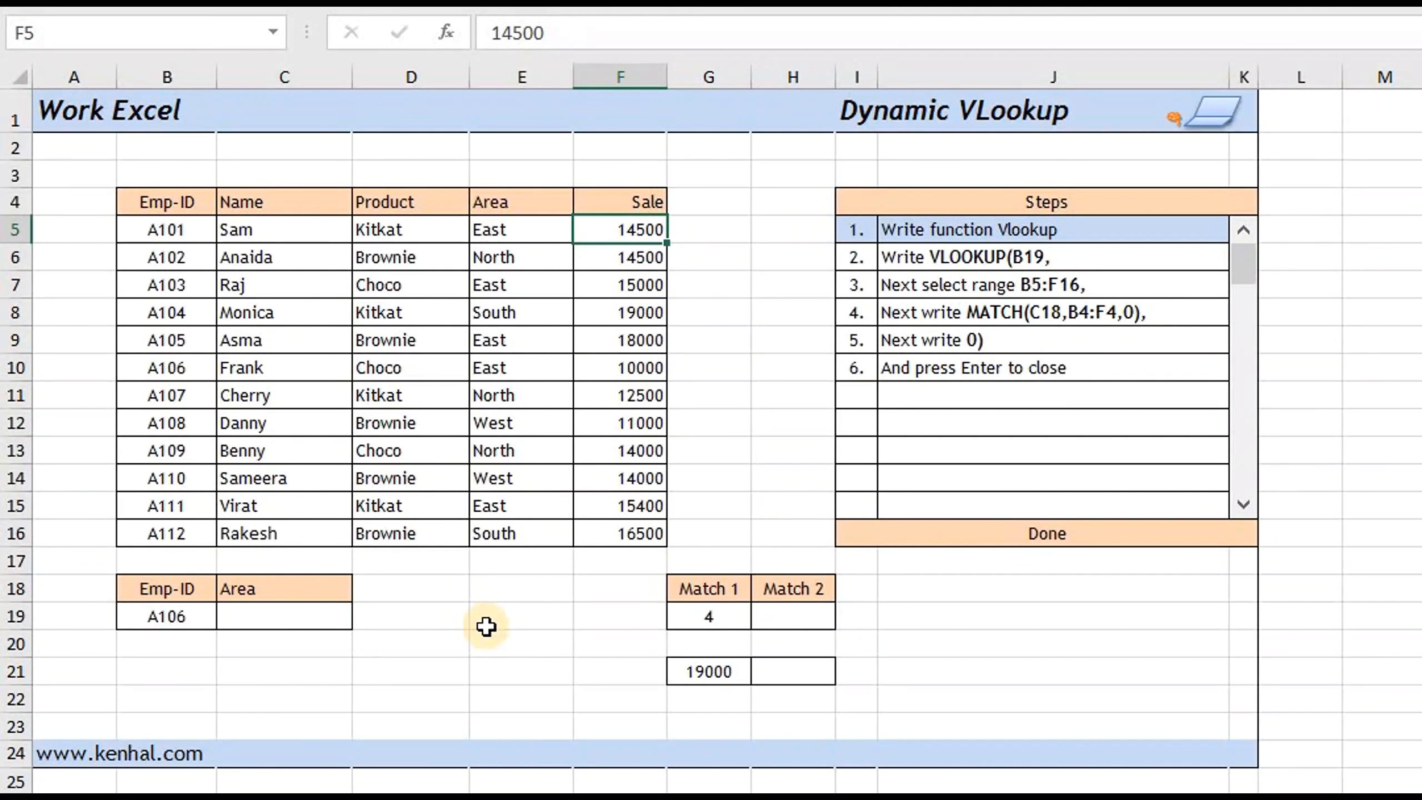
key(Down)
key(Down)
key(Down)
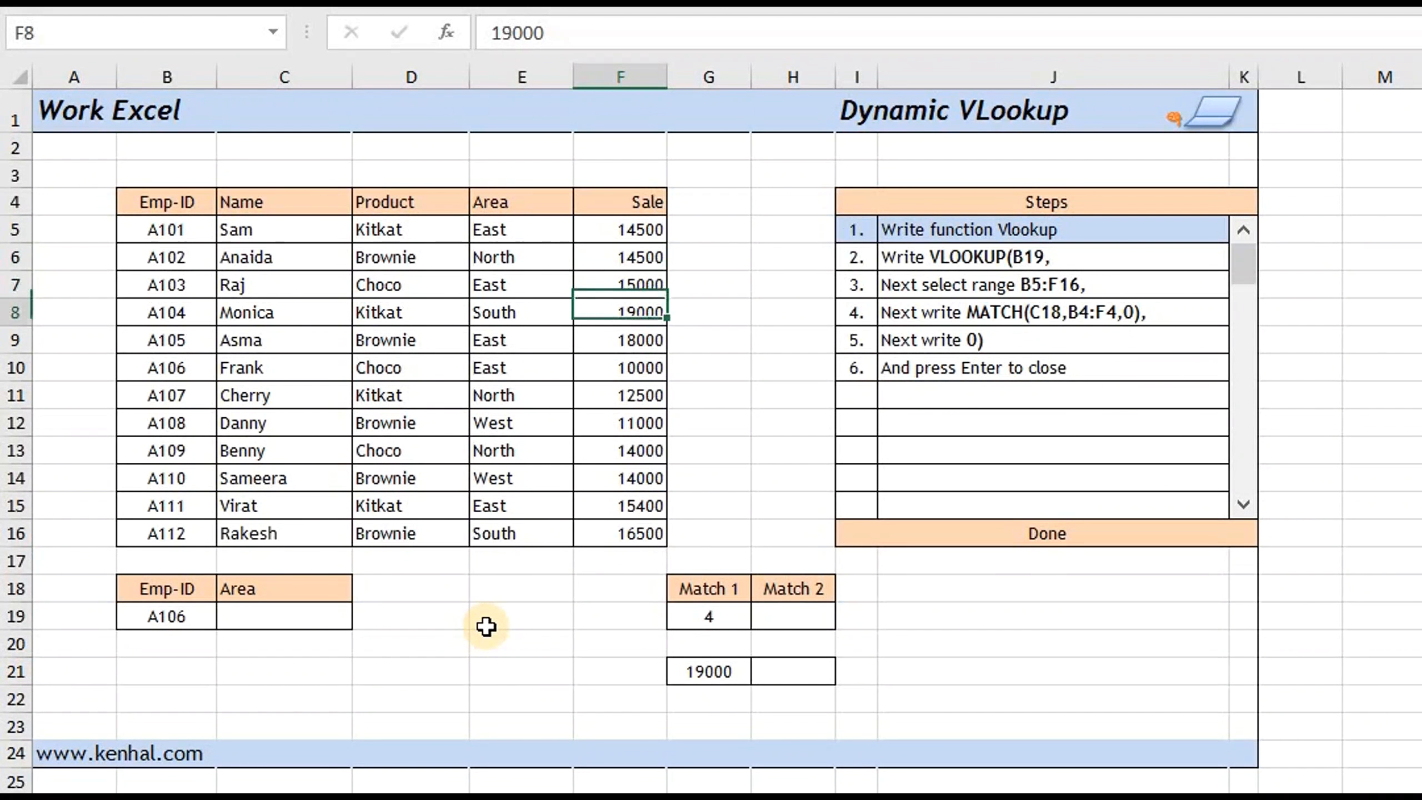
Enter the text Area in cell H21 as the lookup value for Match 2.
click(806, 675)
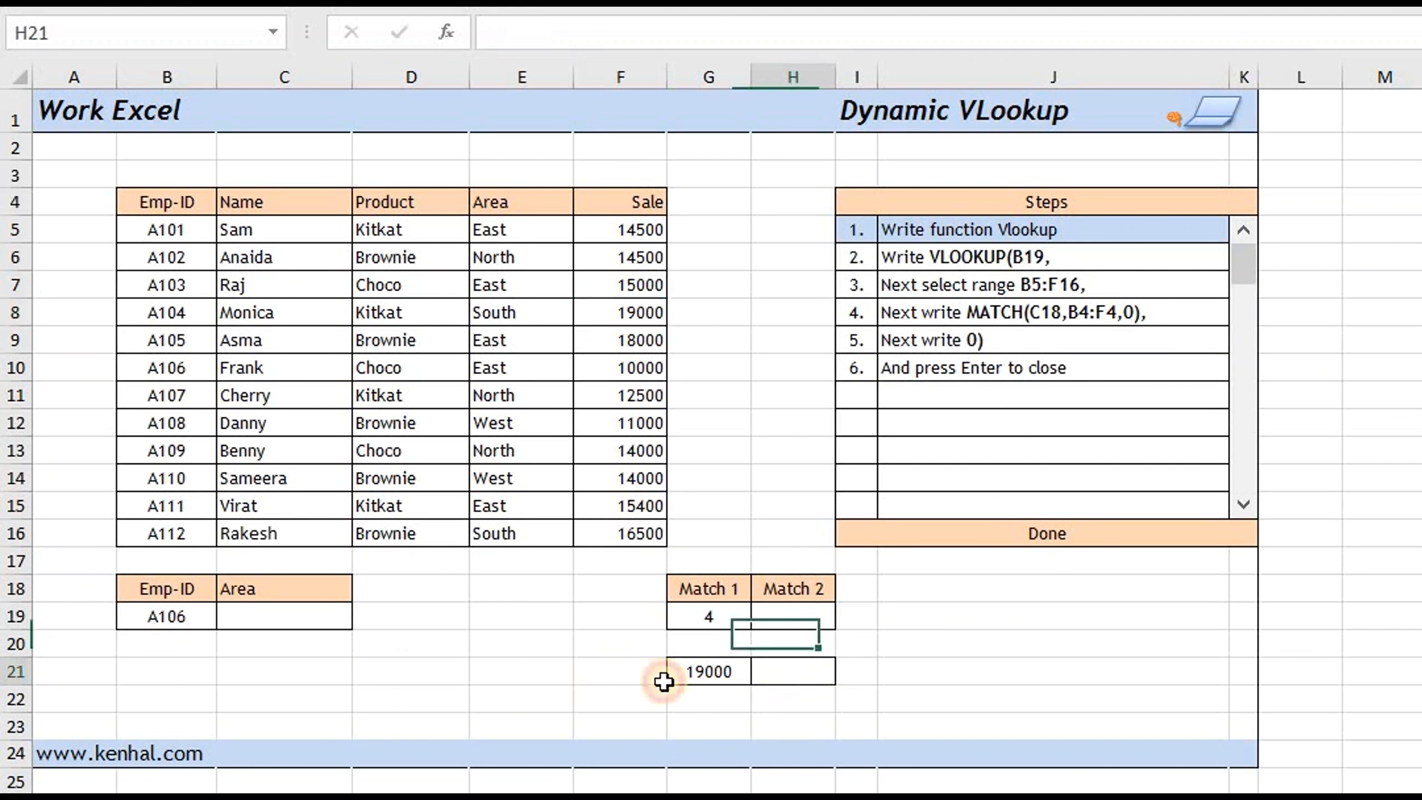
text(Area)
key(Up)
Enter =MATCH(H21,B4:F4,0) in H19 under Match 2 to find the header's position with an exact match.
key(Up)
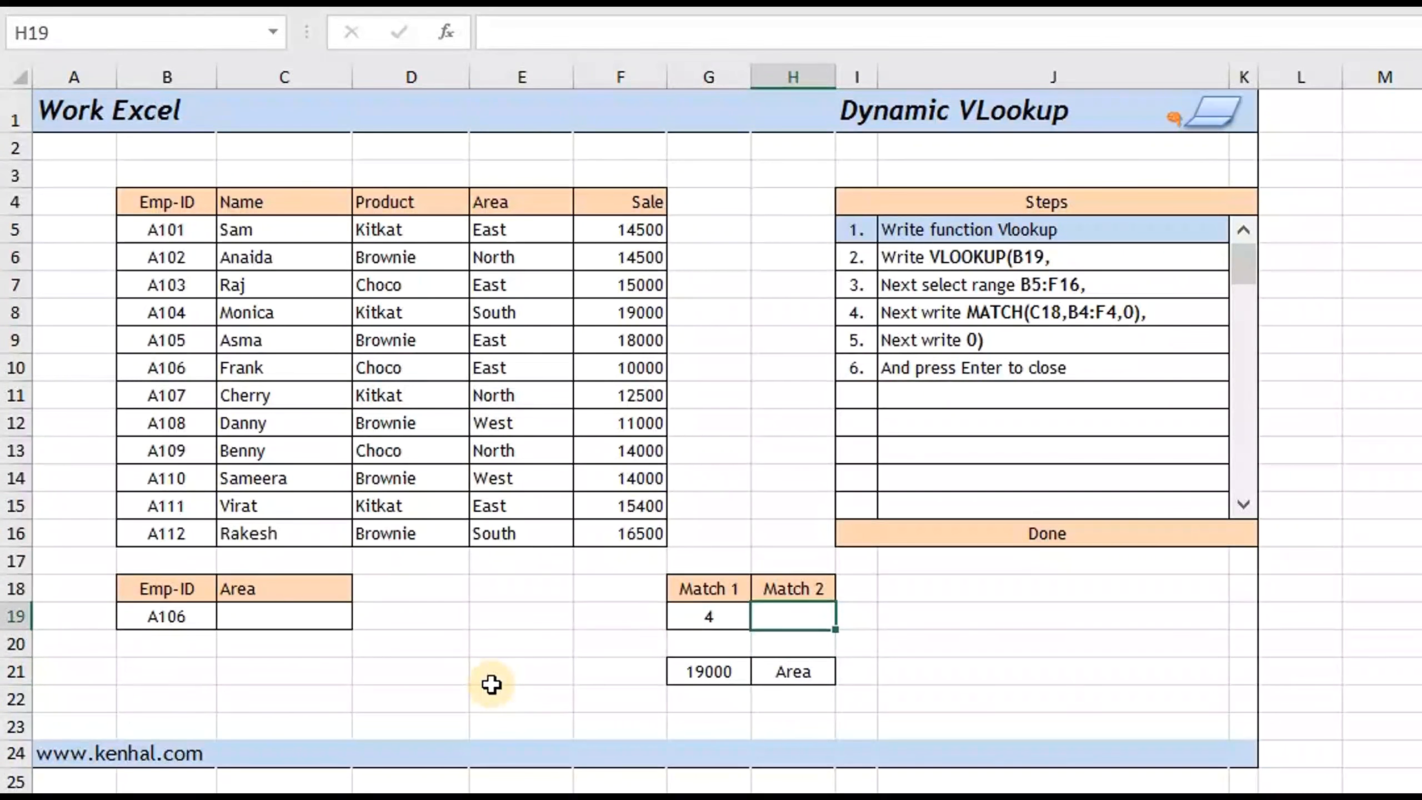
text(=mat)
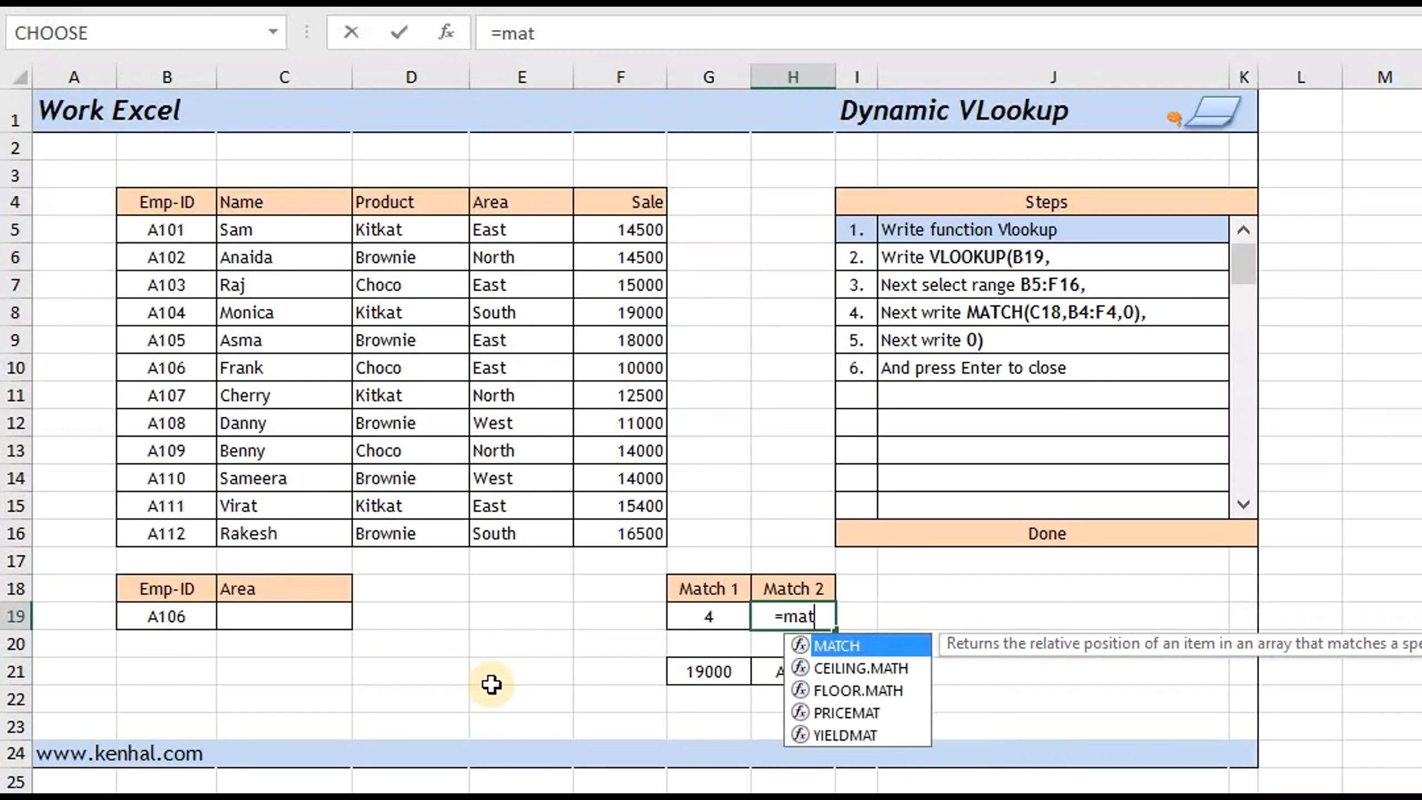
key(Tab)
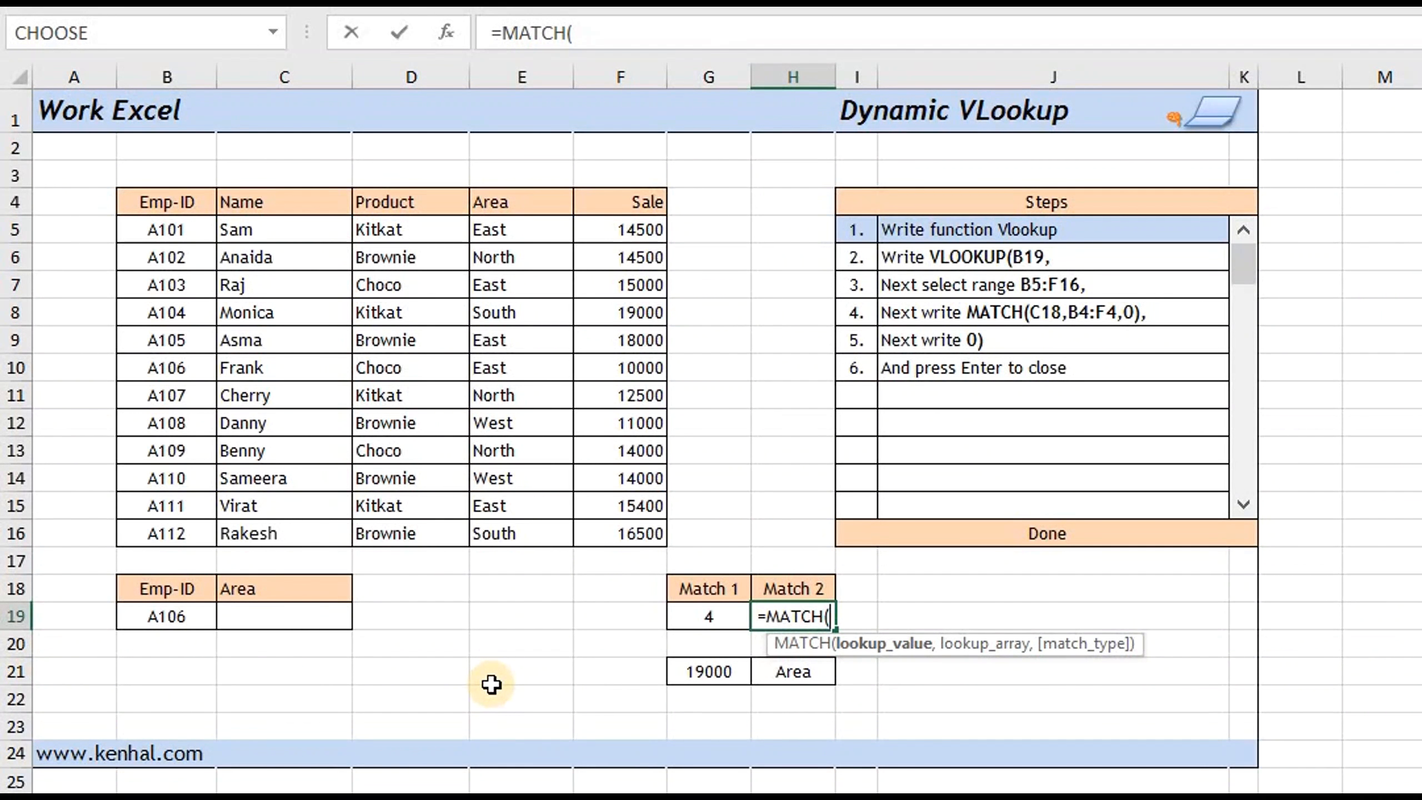
click(826, 681)
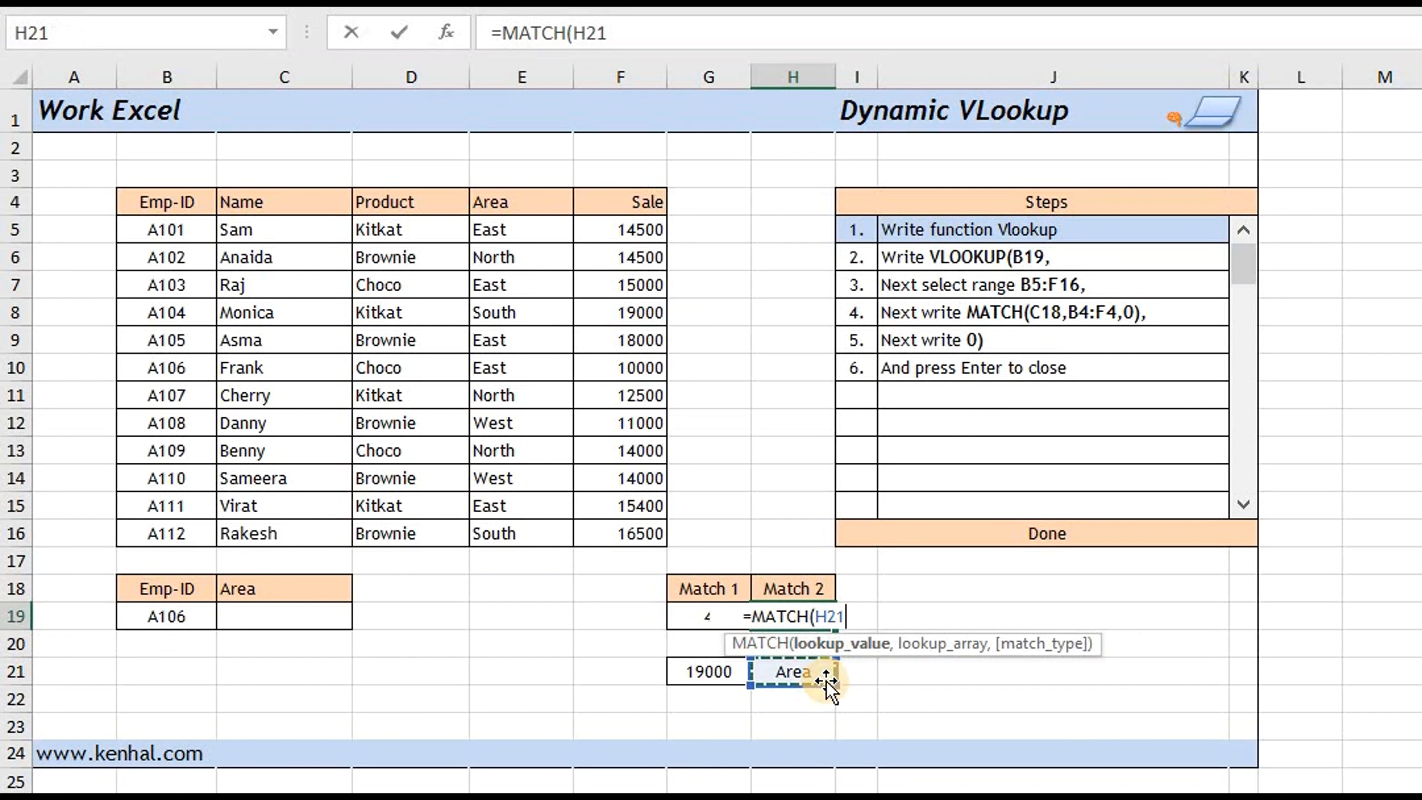
text(,)
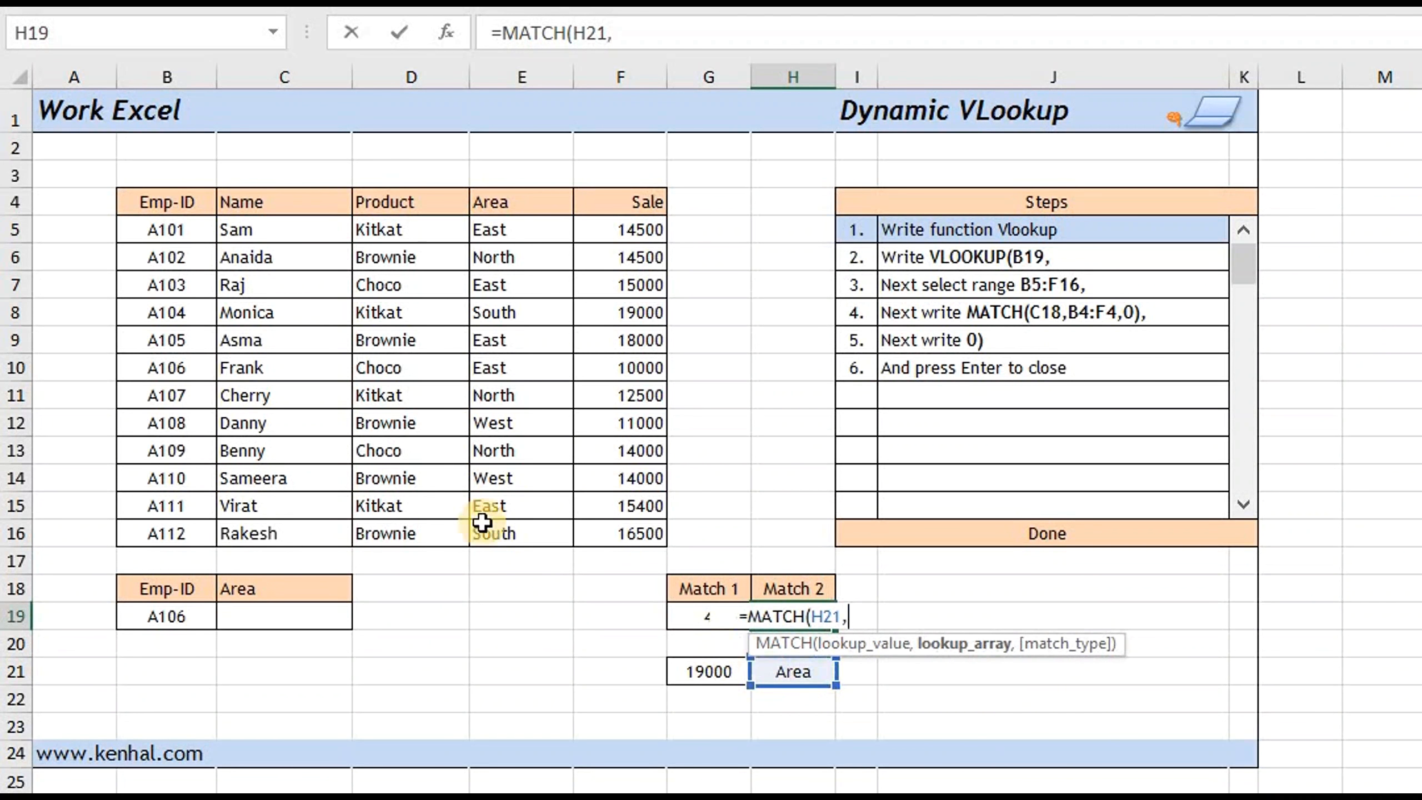
click(197, 203)
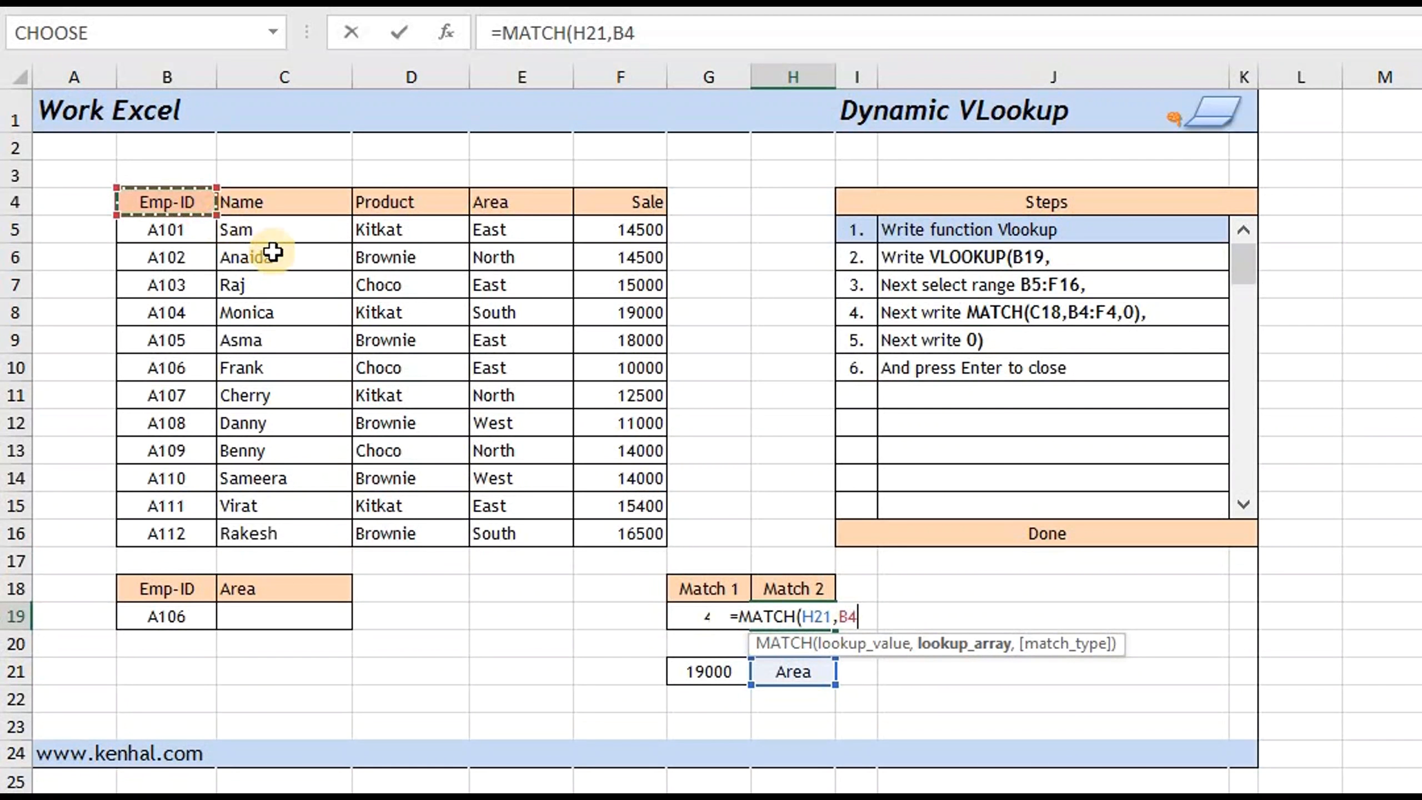
shift+click(595, 204)
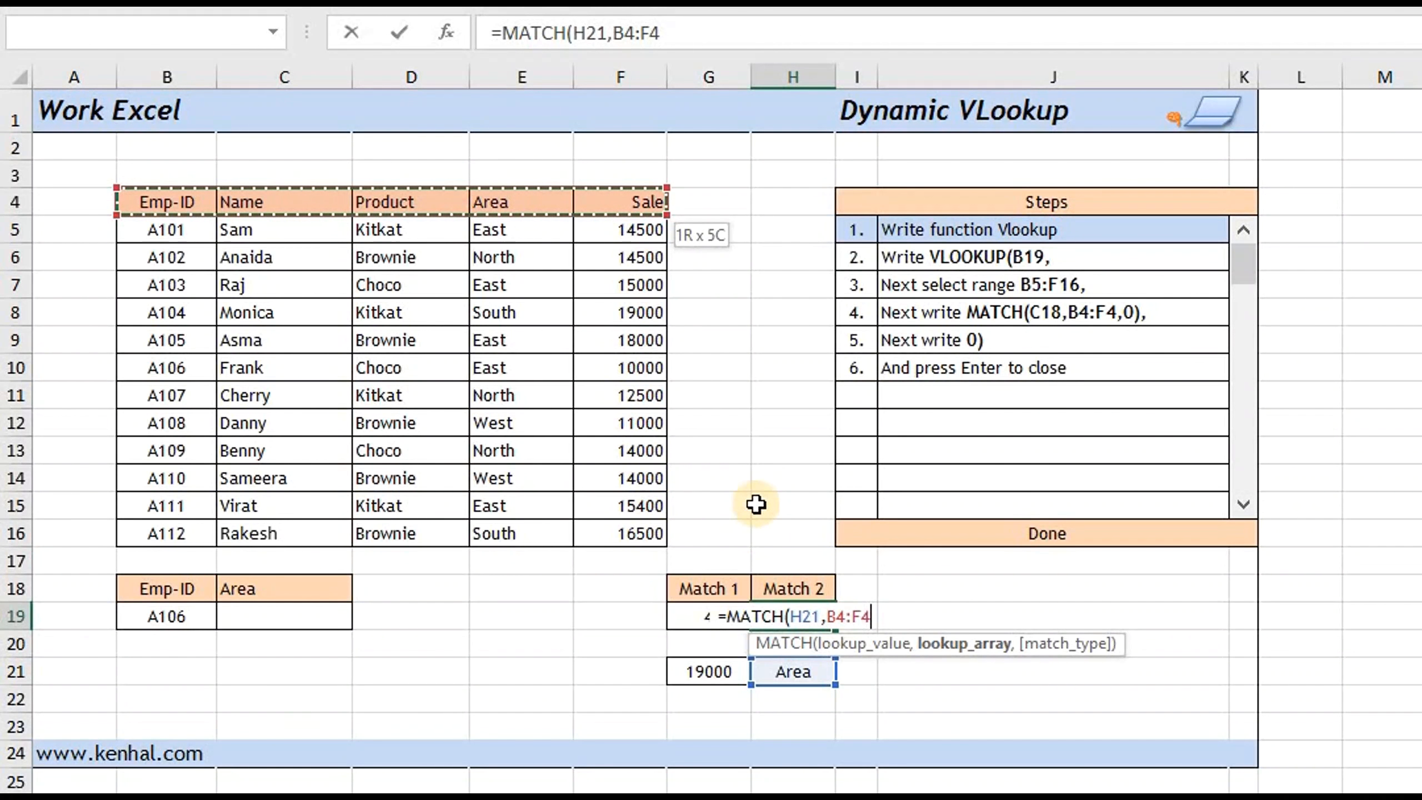
text(,0)
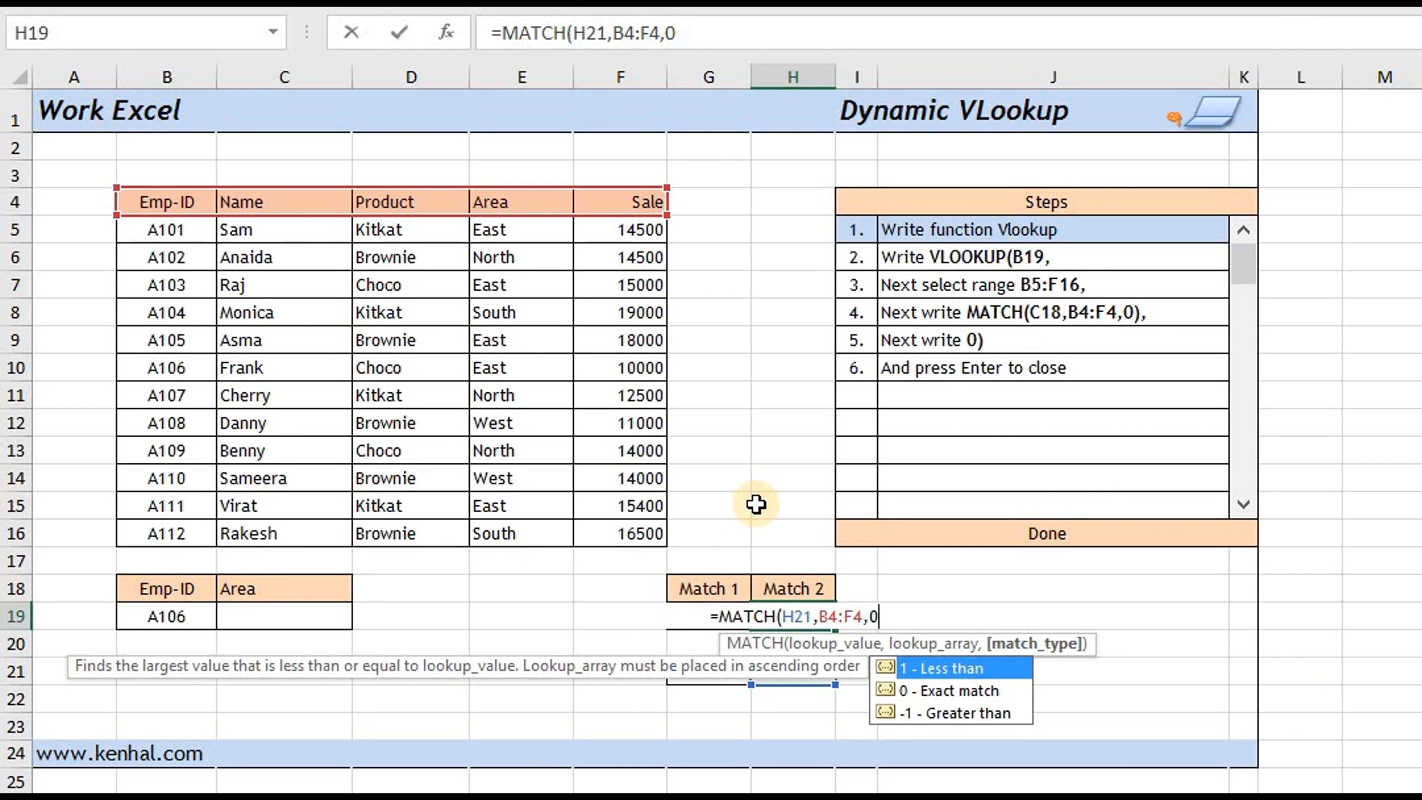
key(Return)
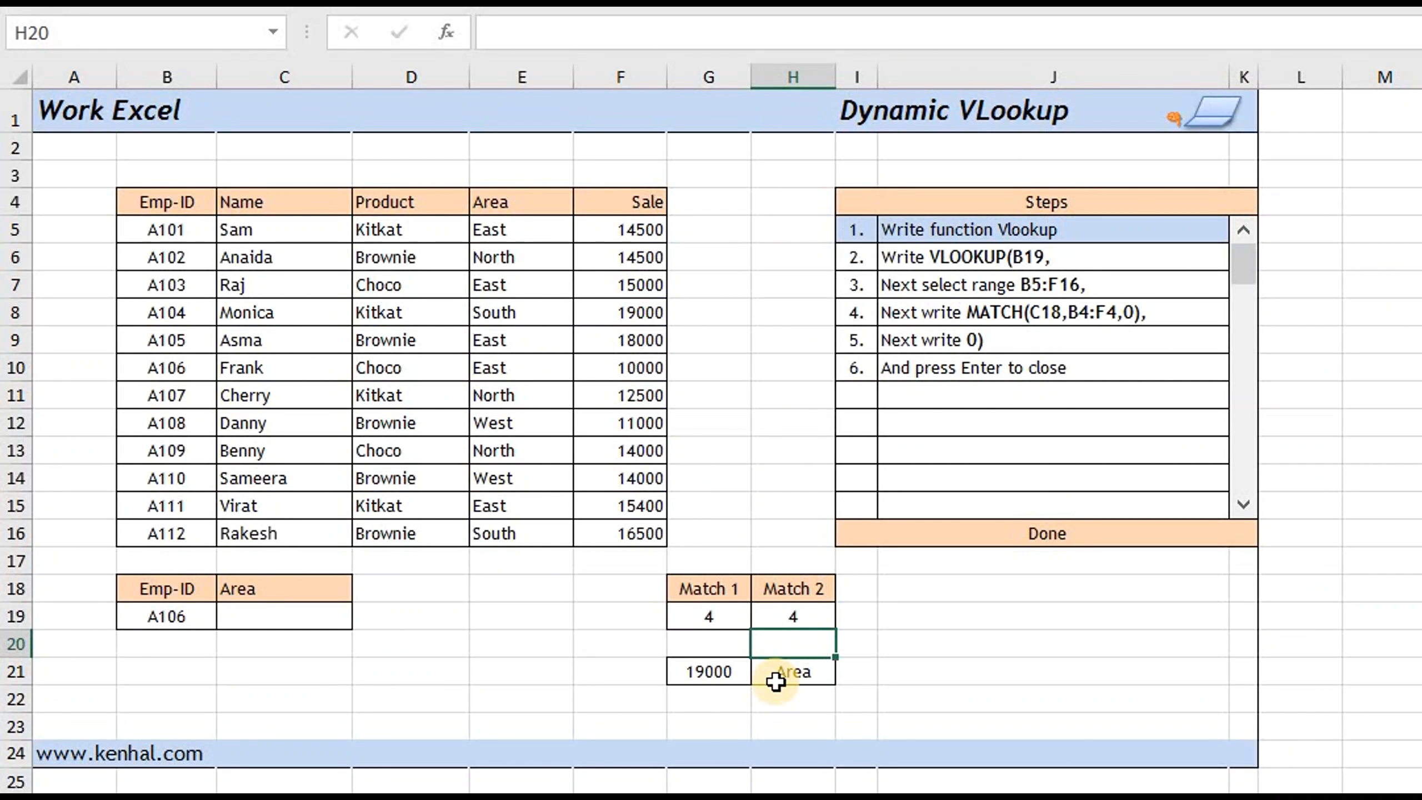
Test the Match 2 formula by changing the lookup header in H21 to Product and after that to Sale.
click(775, 681)
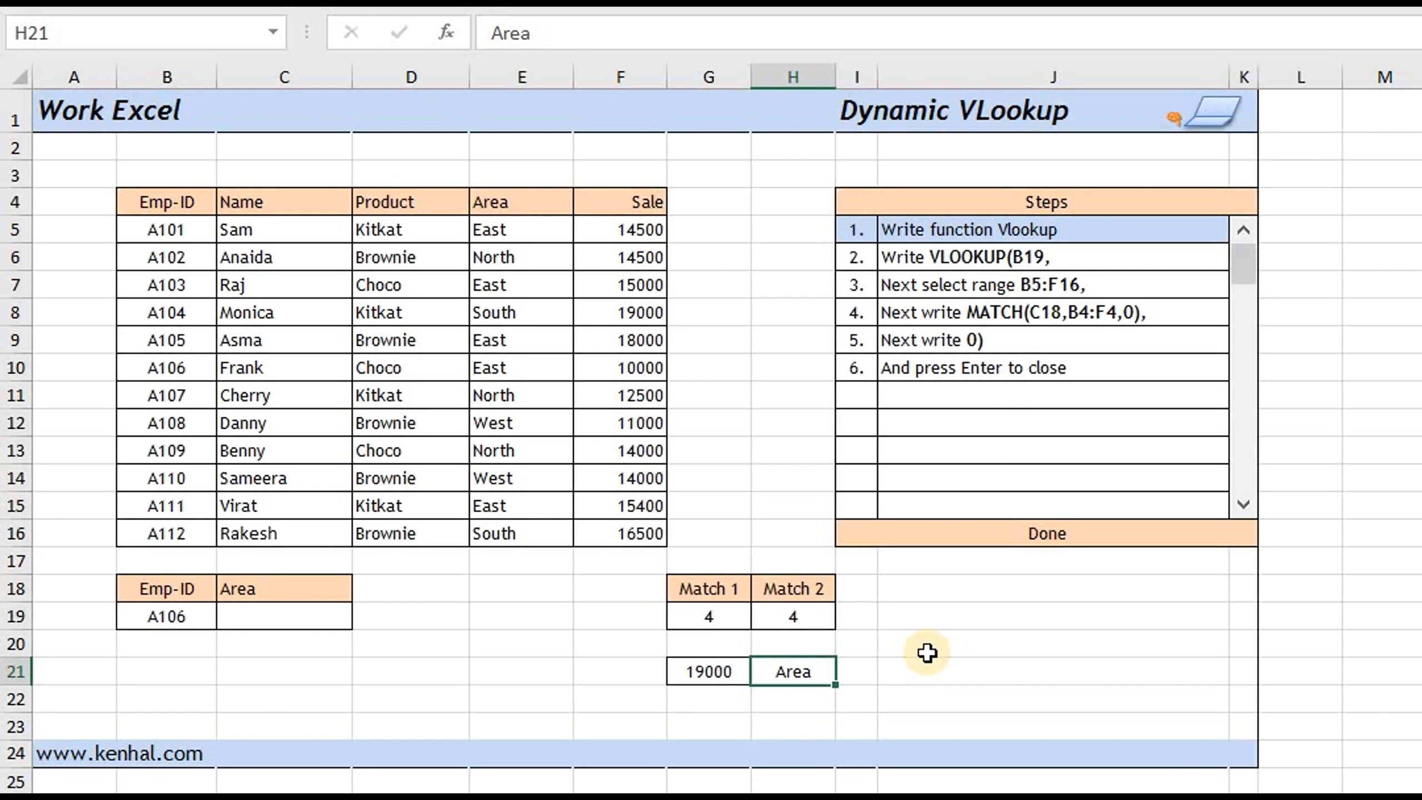
text(Product)
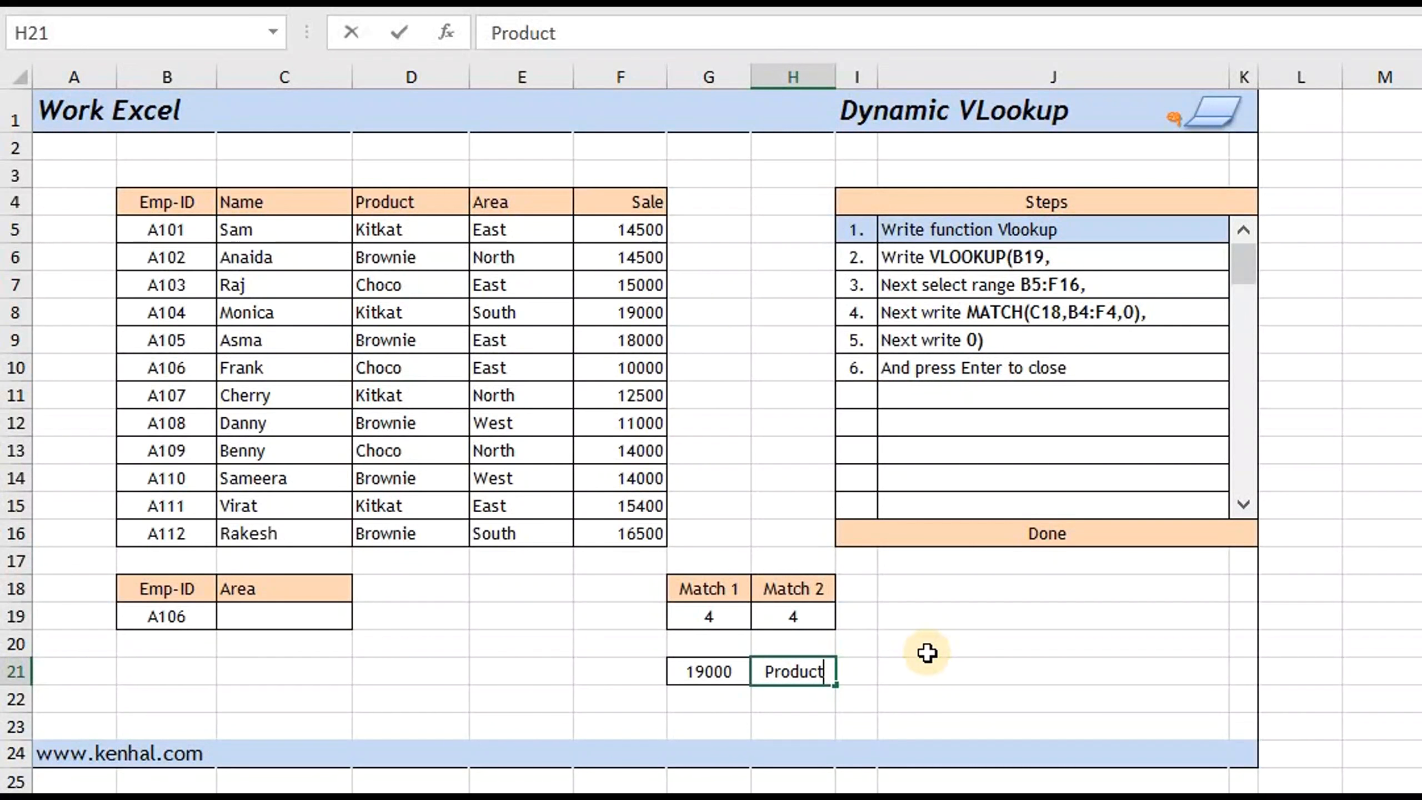
key(Return)
key(Up)
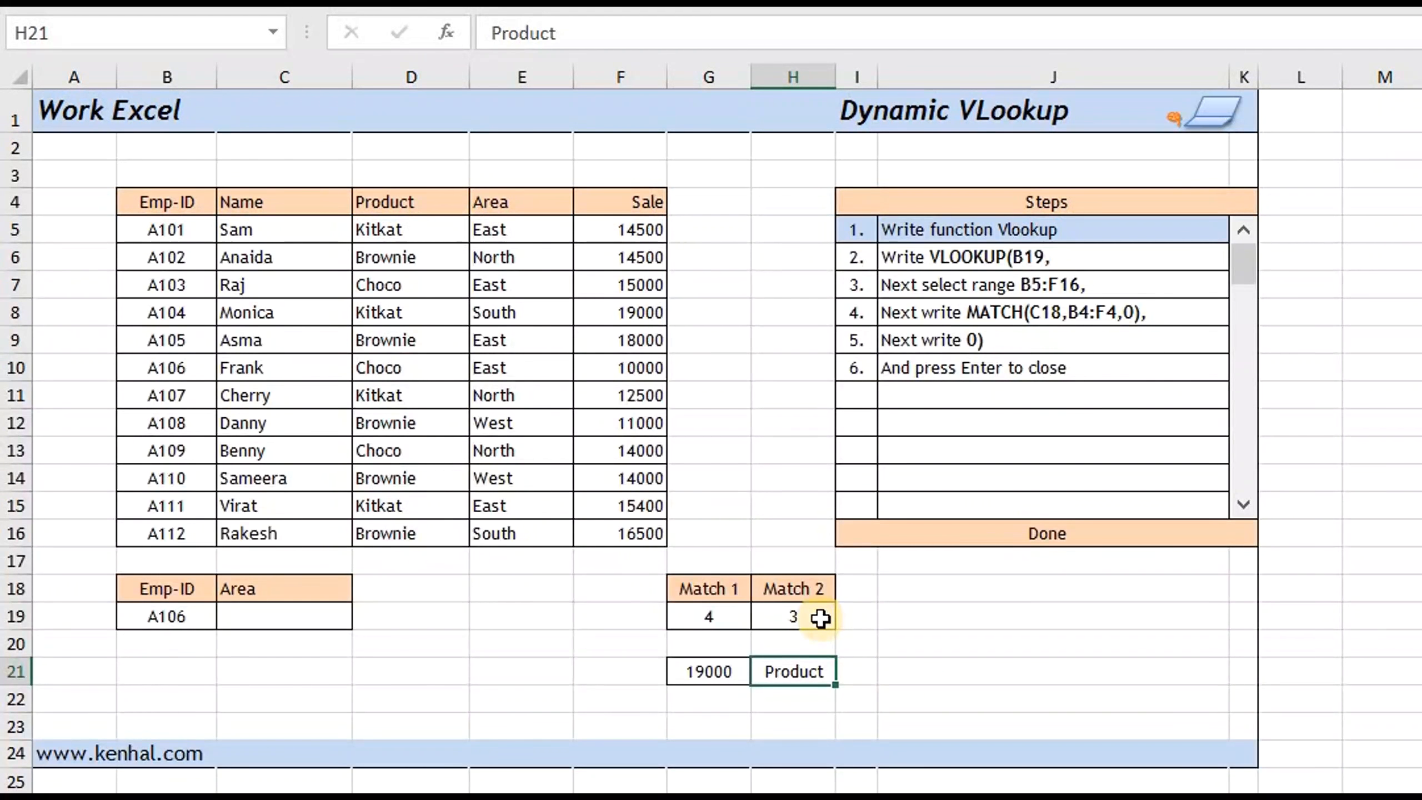
text(Sale)
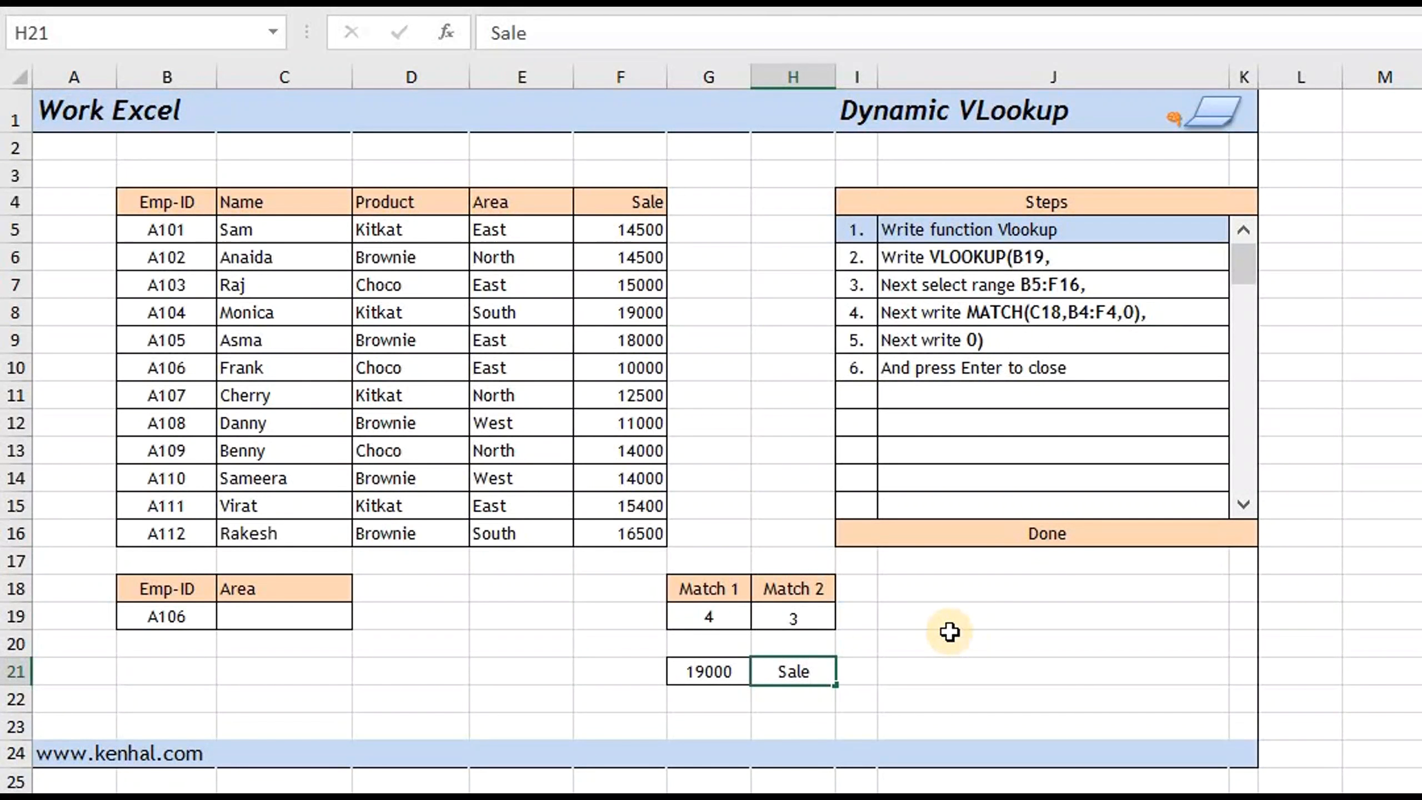
key(Return)
key(Up)
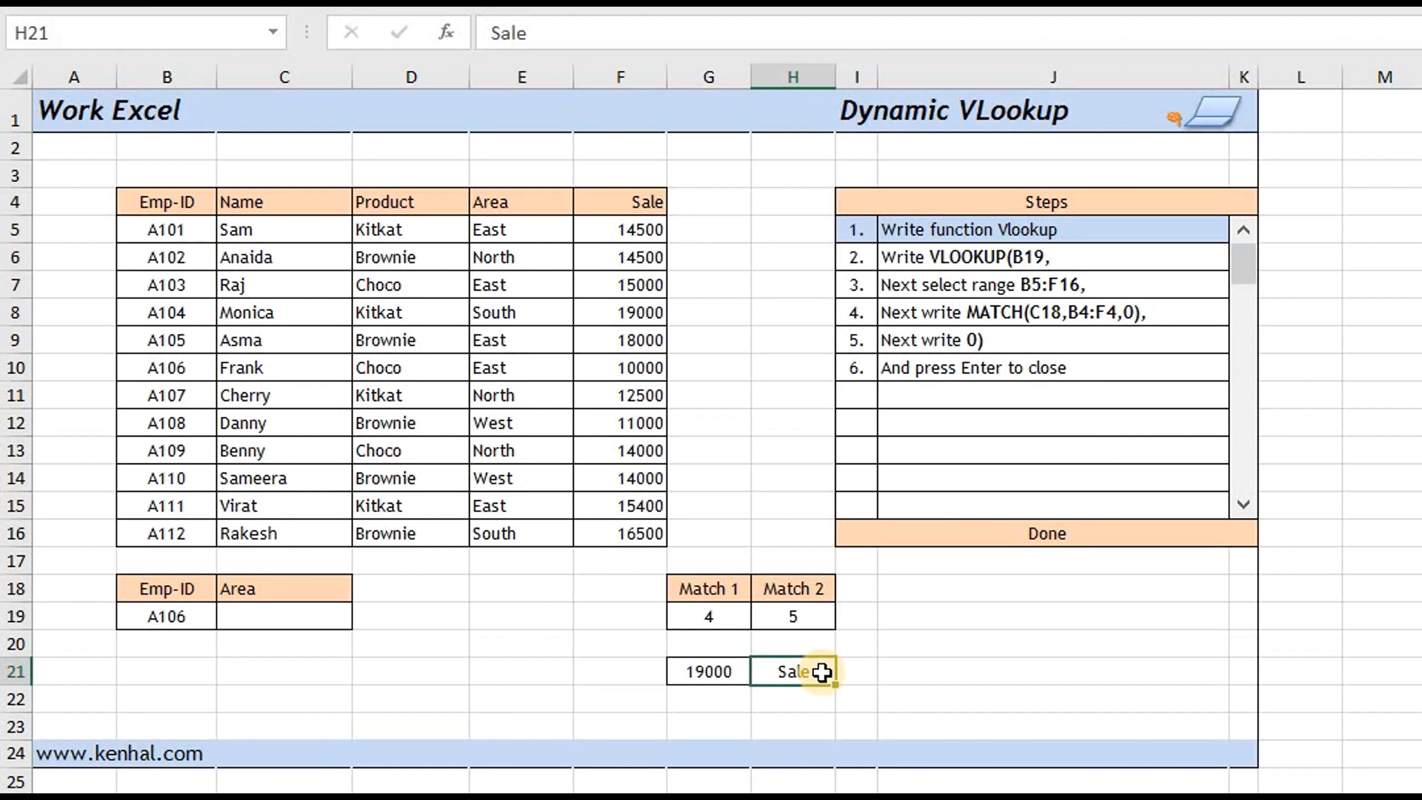
Enter =VLOOKUP(B19,B5:F16,4,0) in C19 to look up the area for the Emp-ID.
click(327, 618)
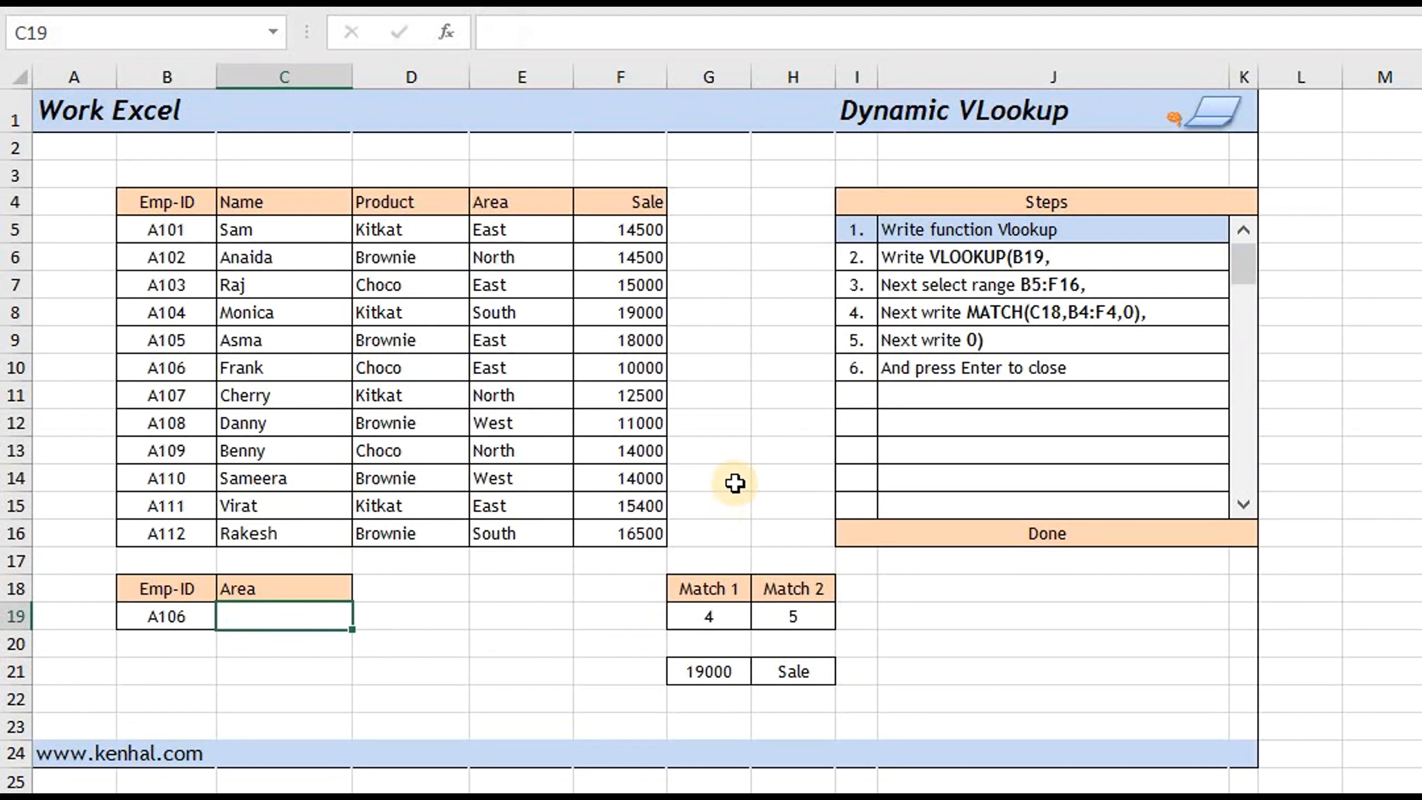
text(=vl)
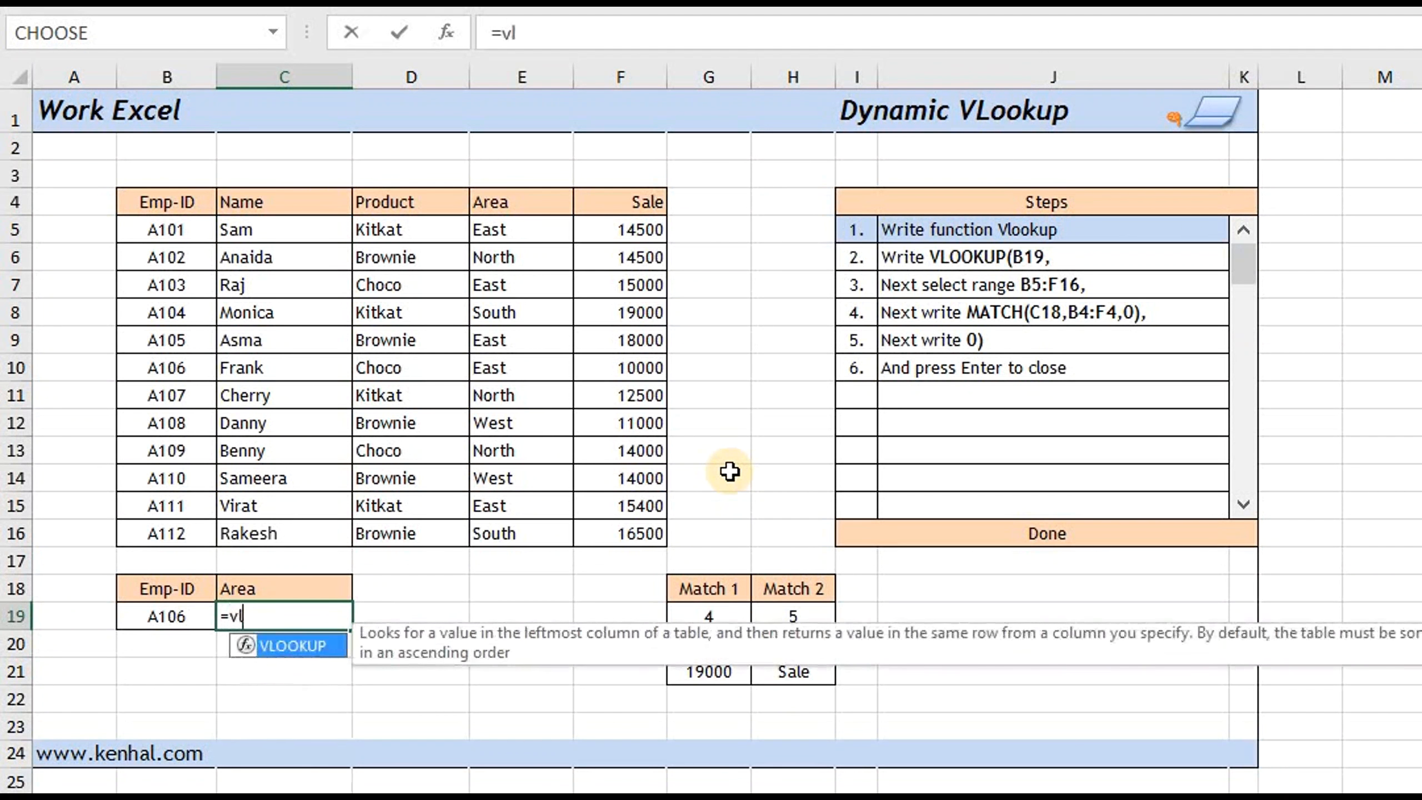
key(Tab)
key(Left)
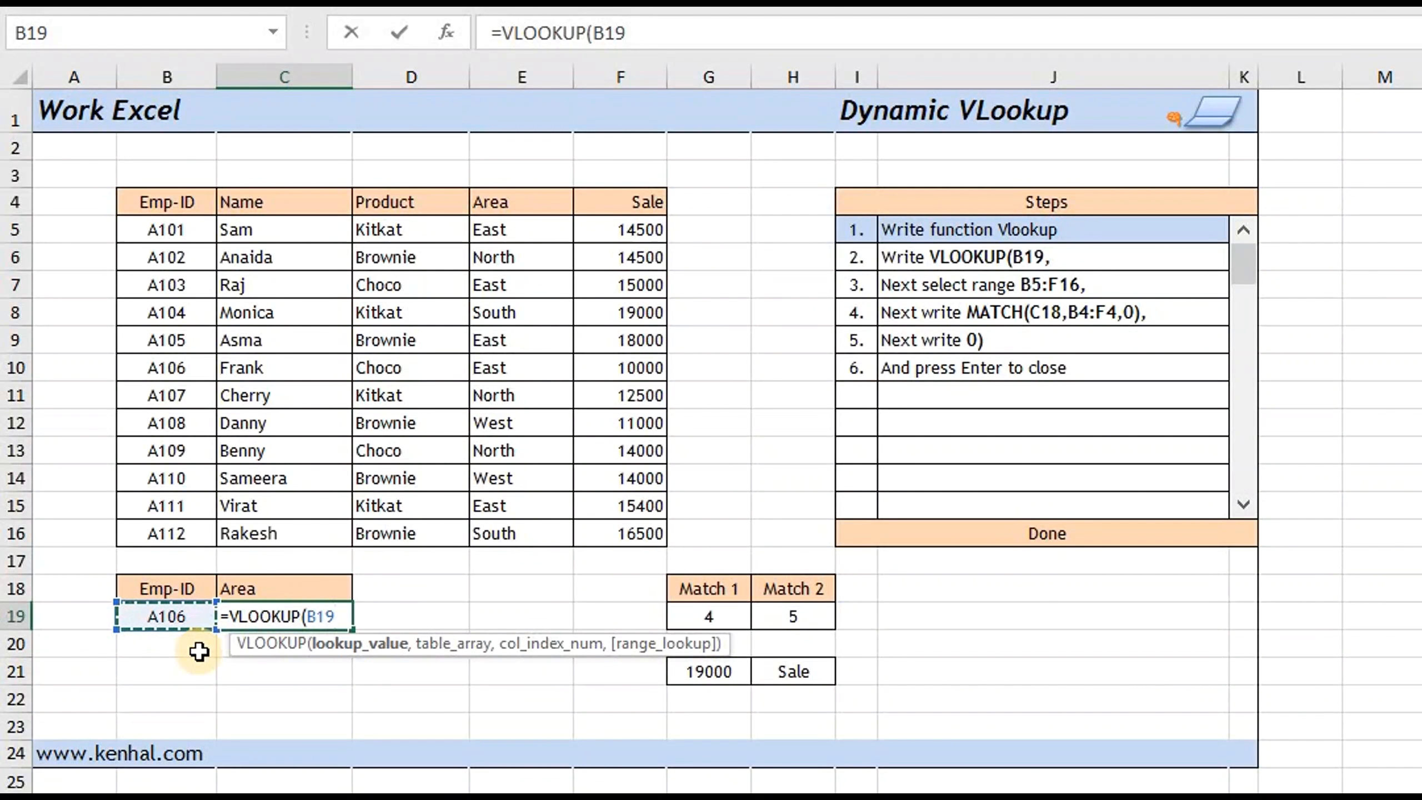
text(,)
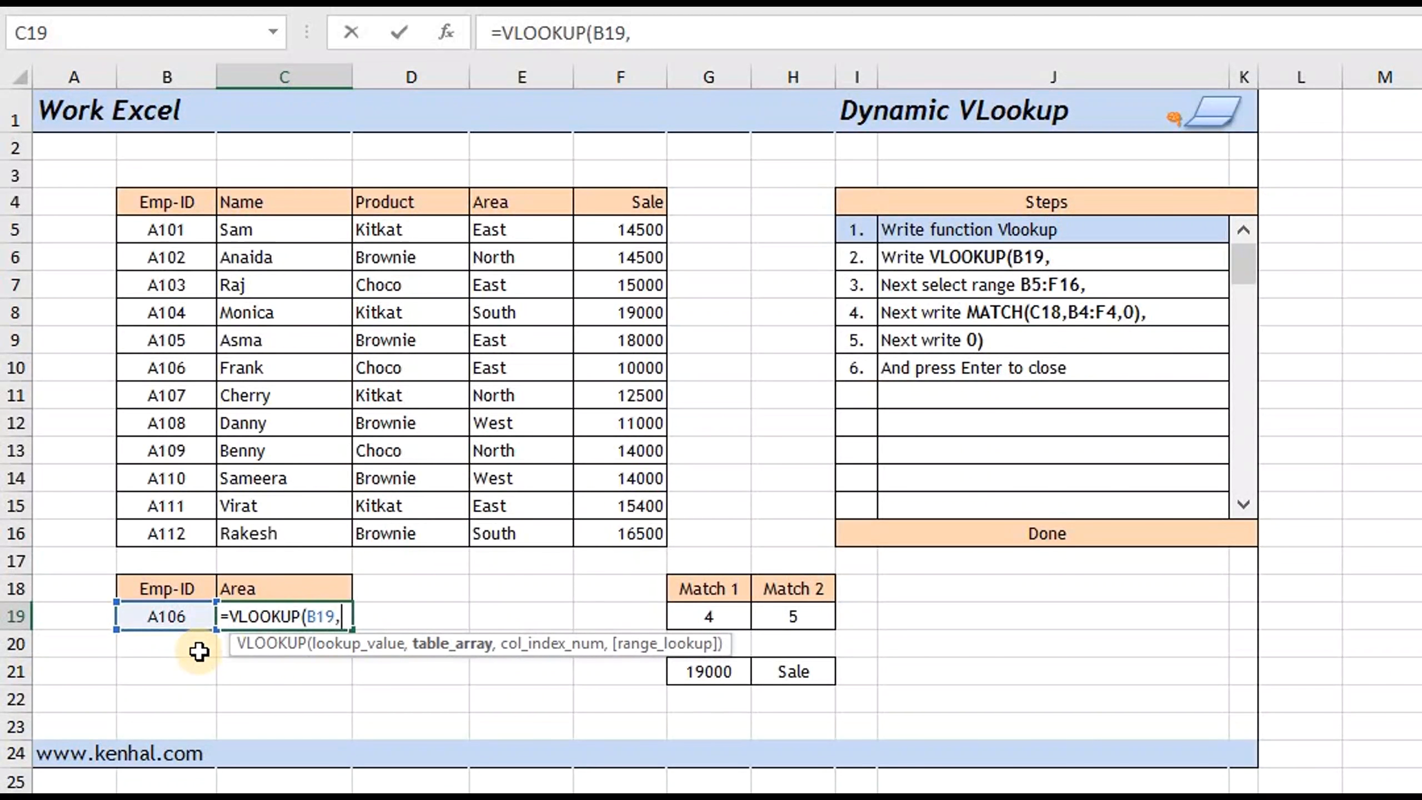
drag(179, 230, 594, 533)
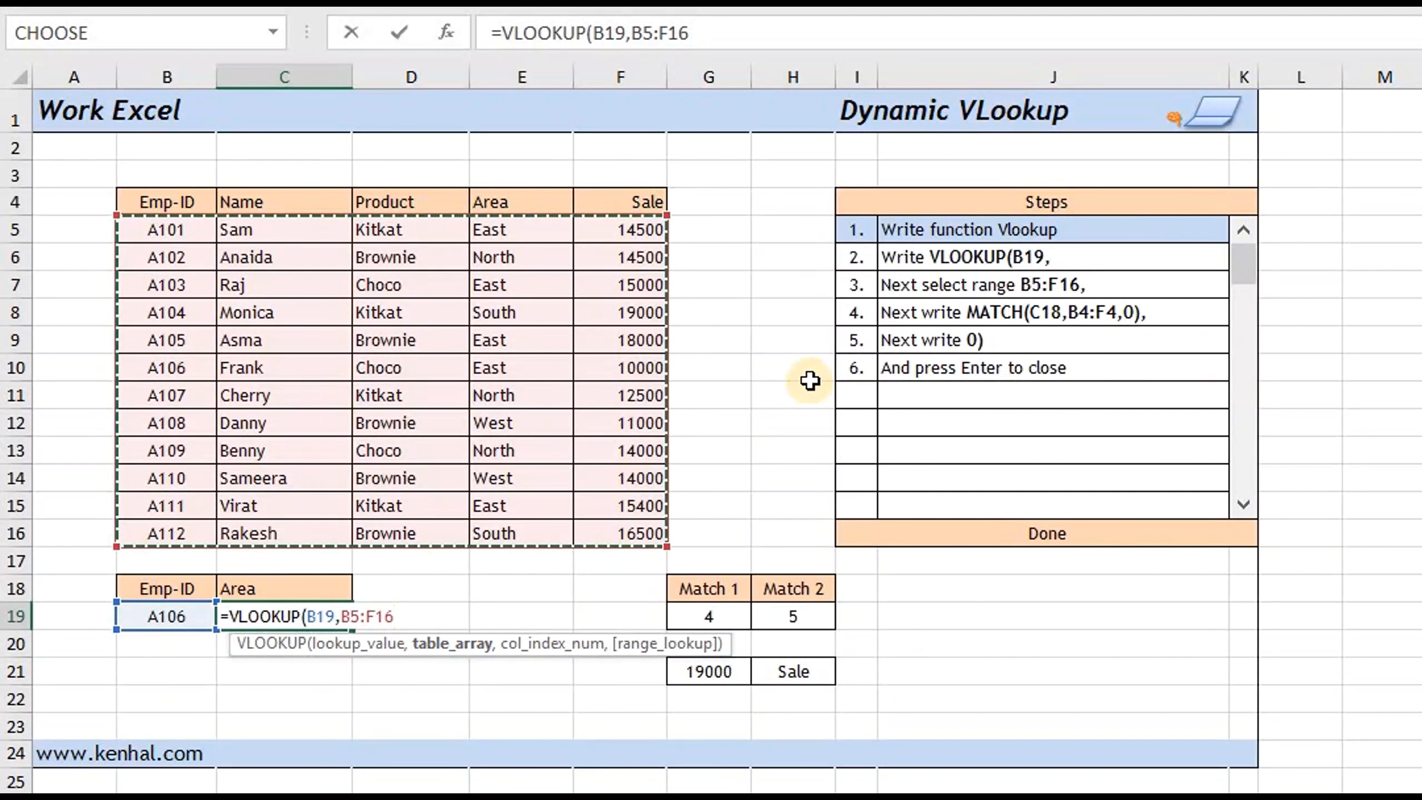
text(,)
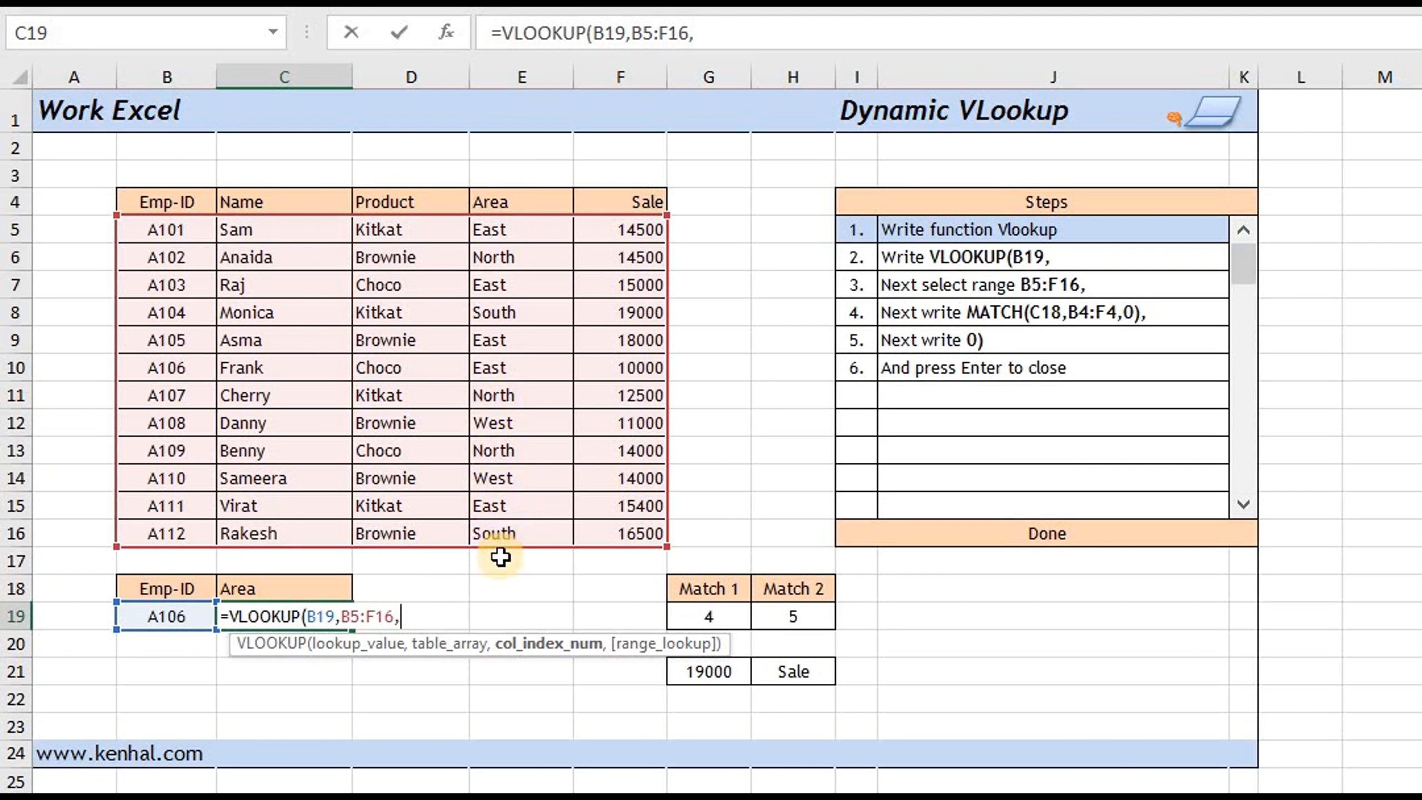
text(4)
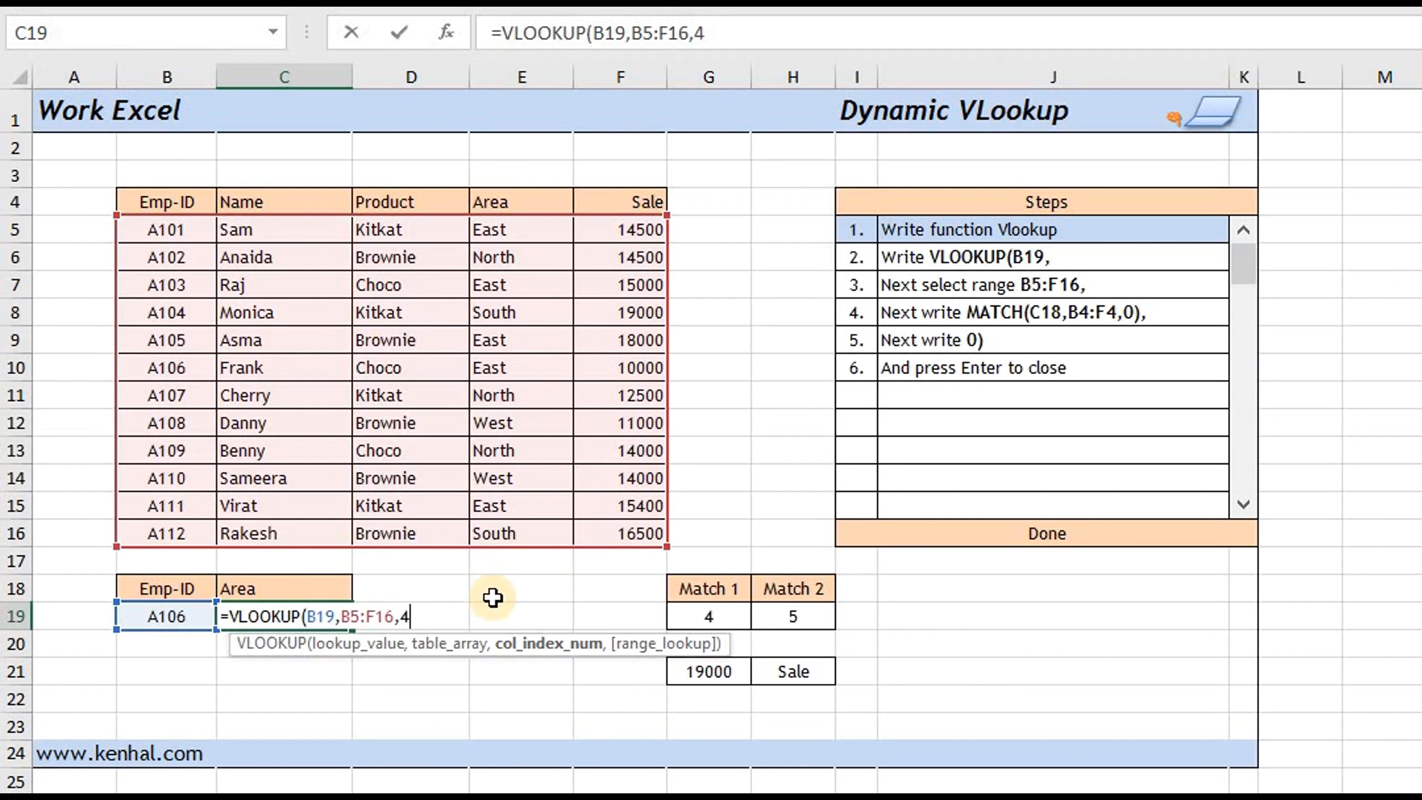
text(,0)
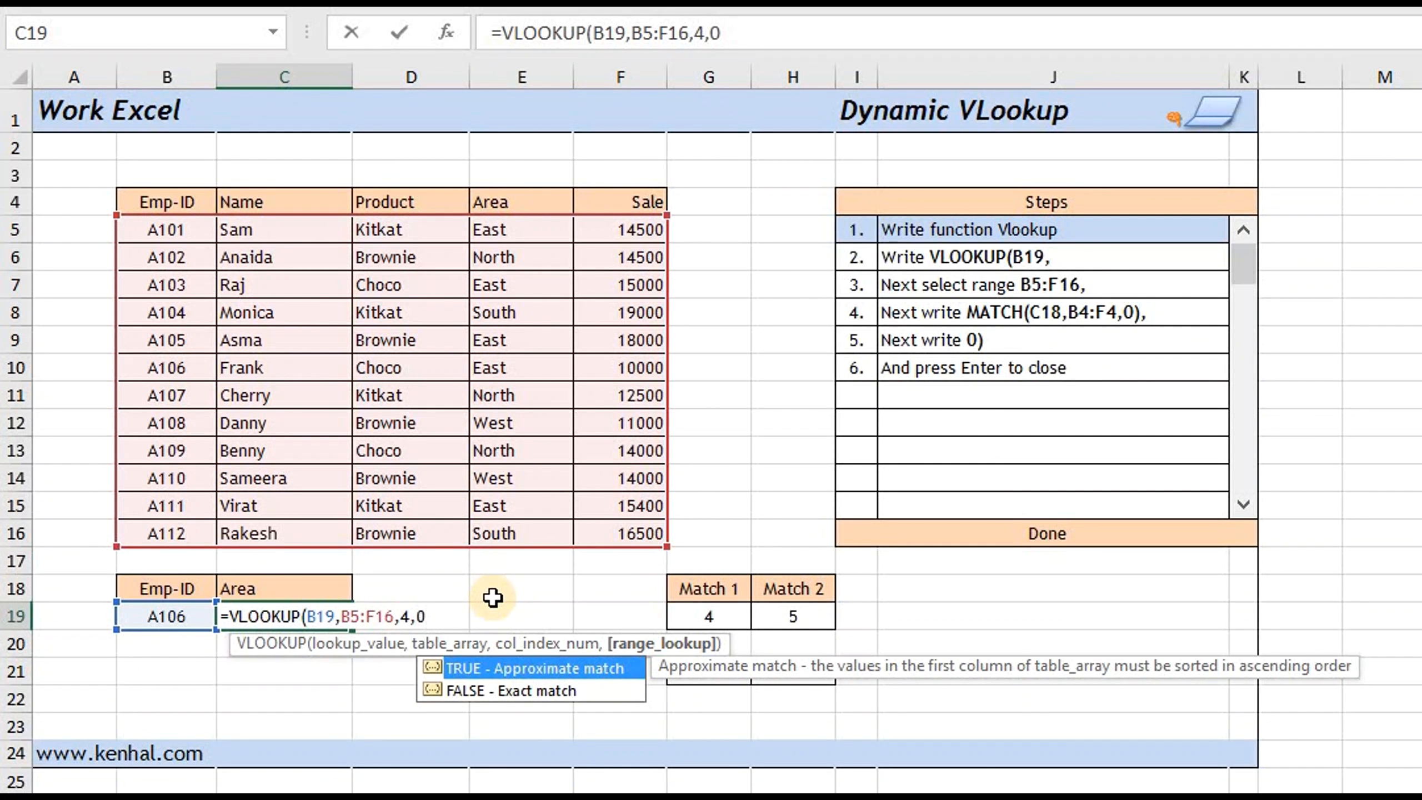
text())
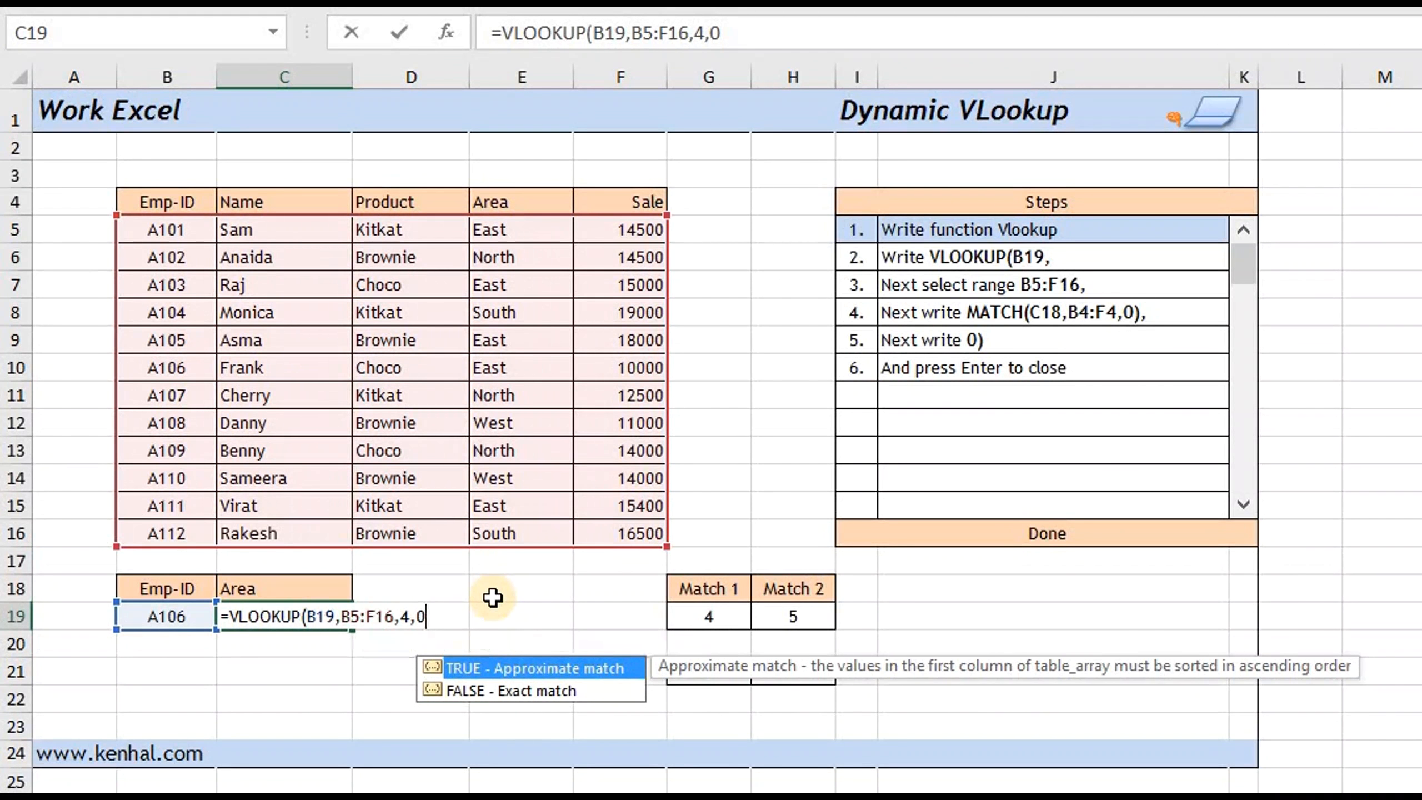
key(Return)
key(Up)
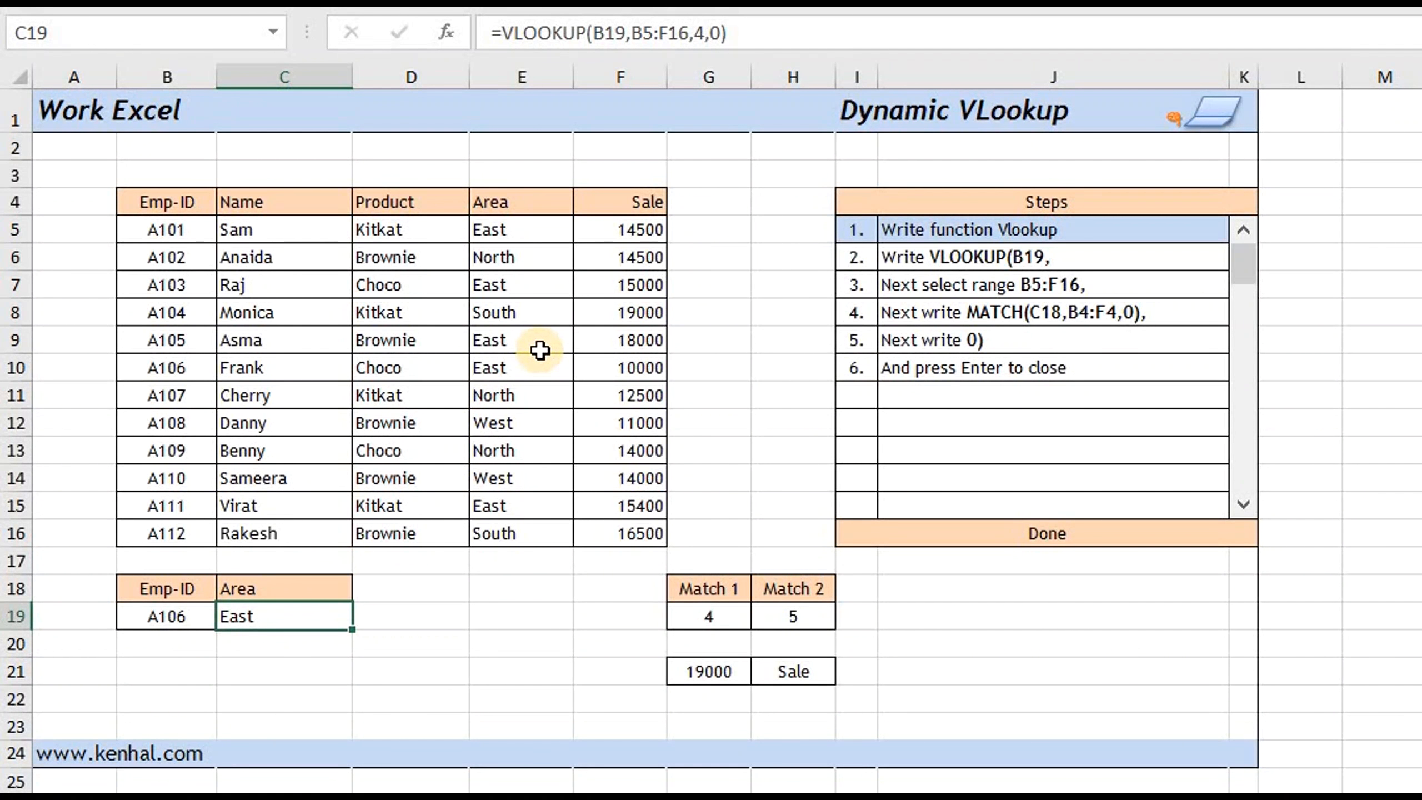
Test the lookup by changing the area of A106 in E10 to a, and undo that change.
click(544, 372)
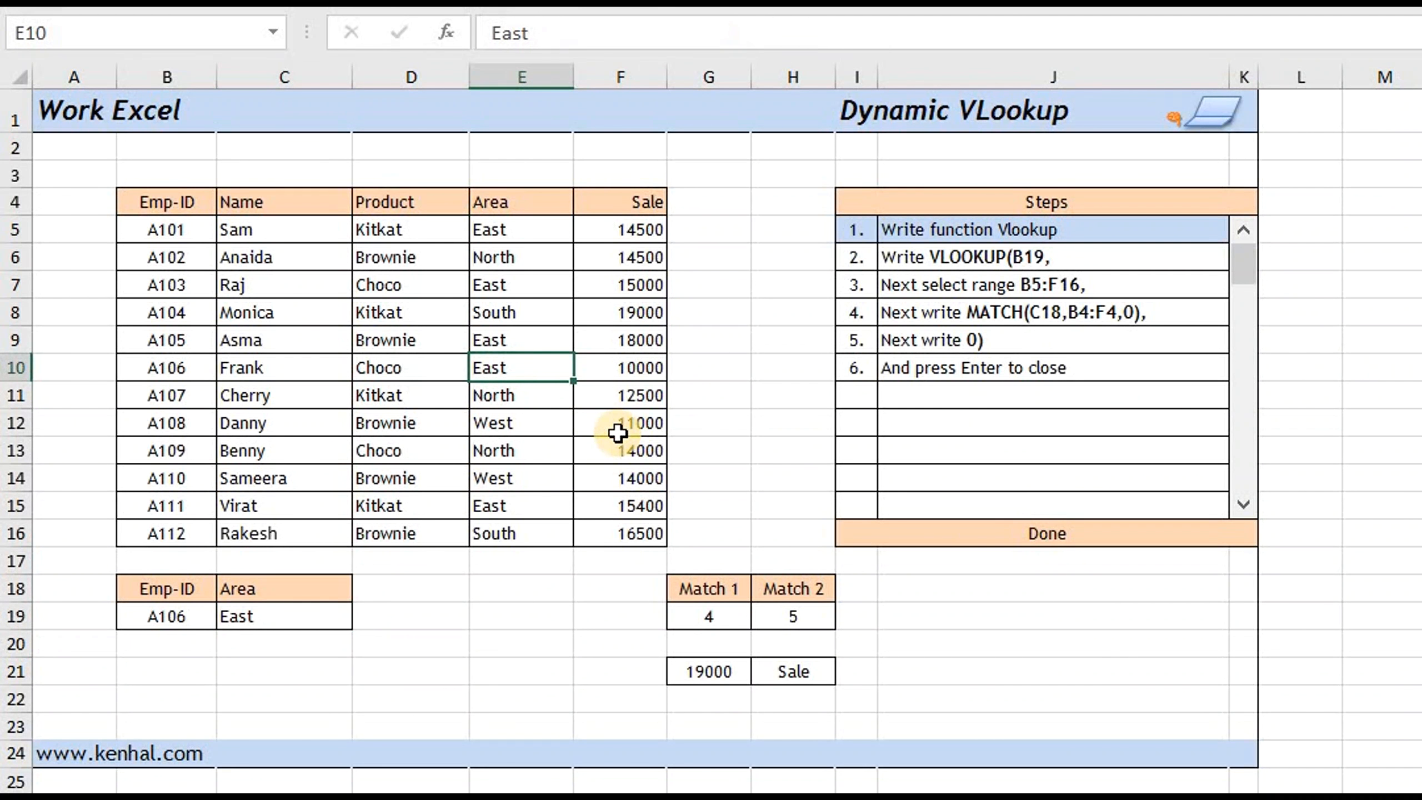
text(a)
key(Return)
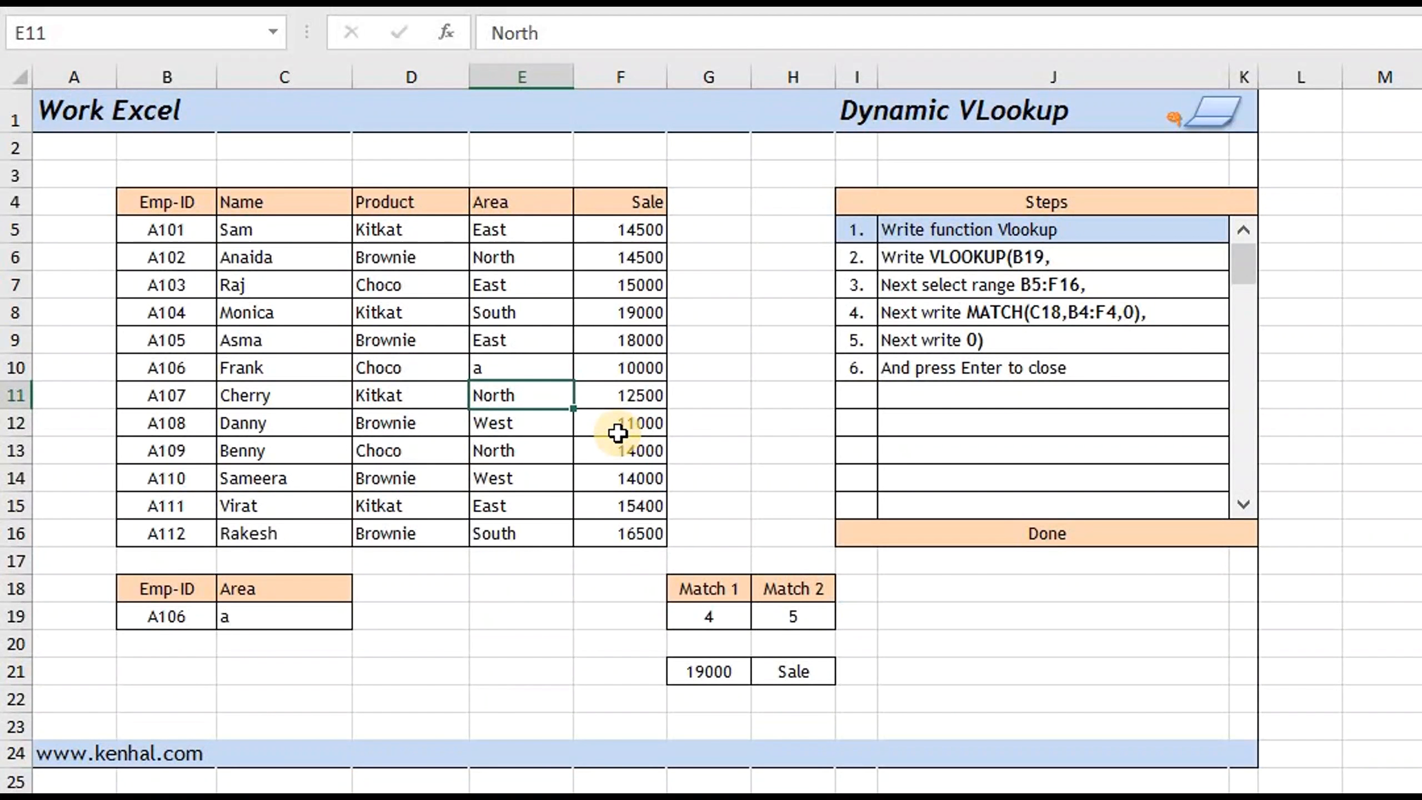
key(ctrl+z)
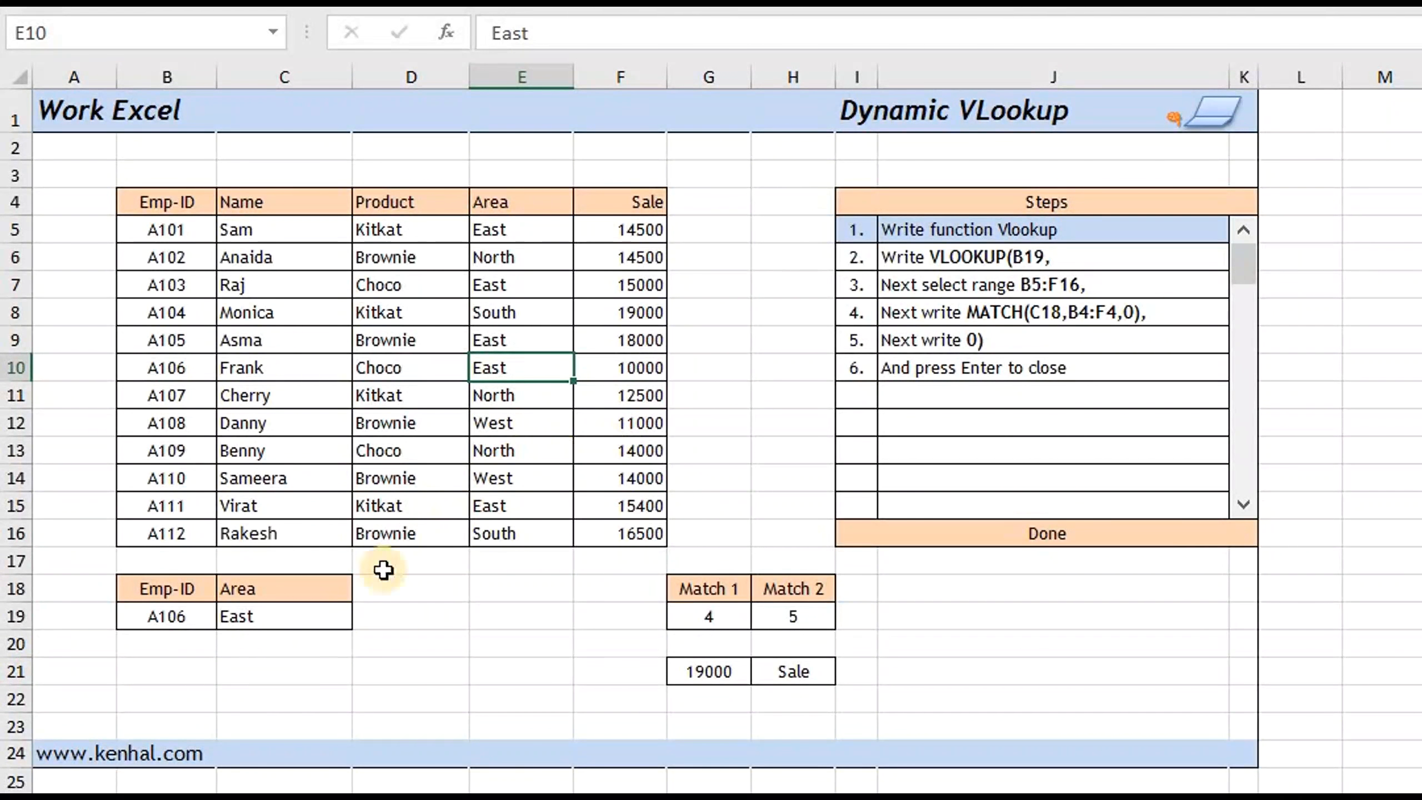
Change the lookup header in C18 to Sale.
click(293, 619)
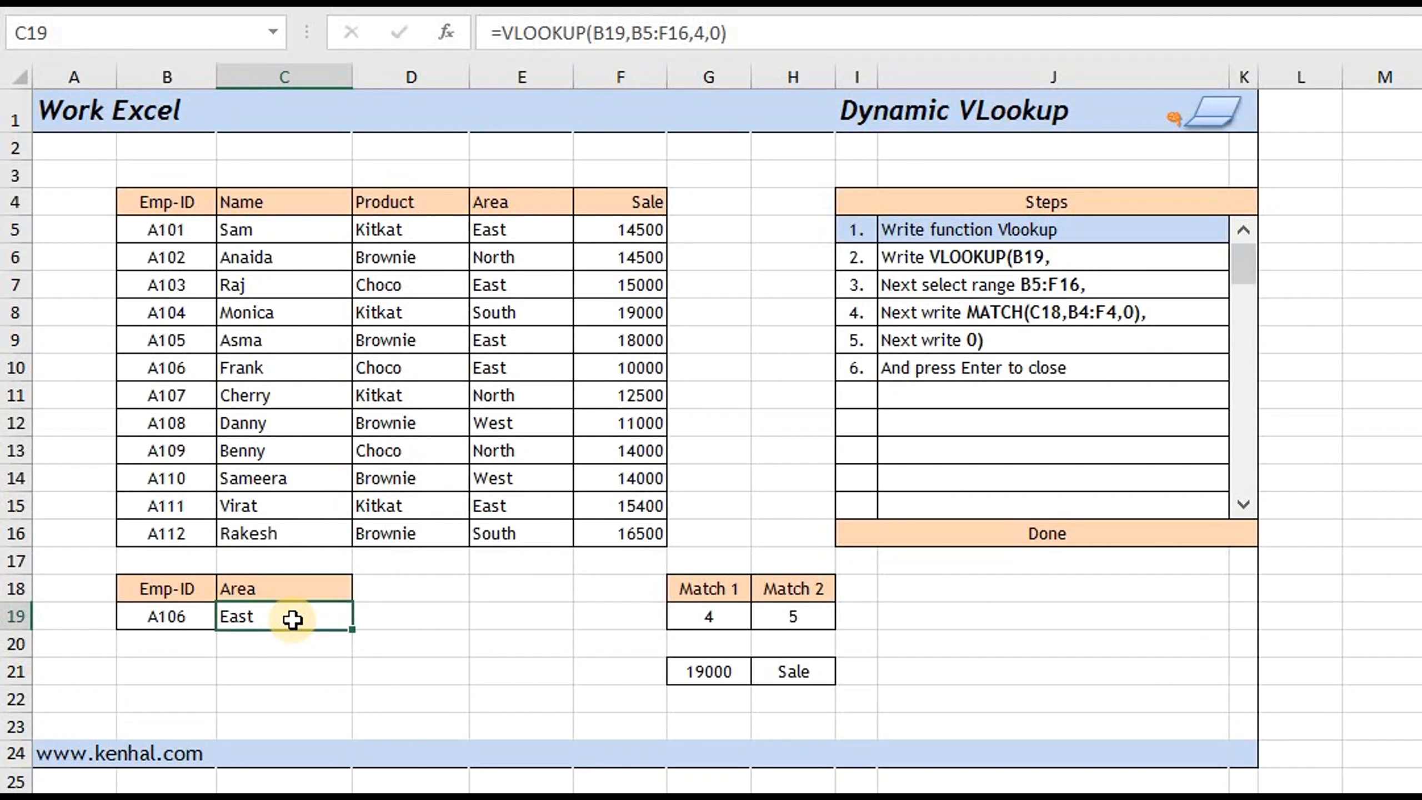
click(307, 591)
text(Sale)
key(Return)
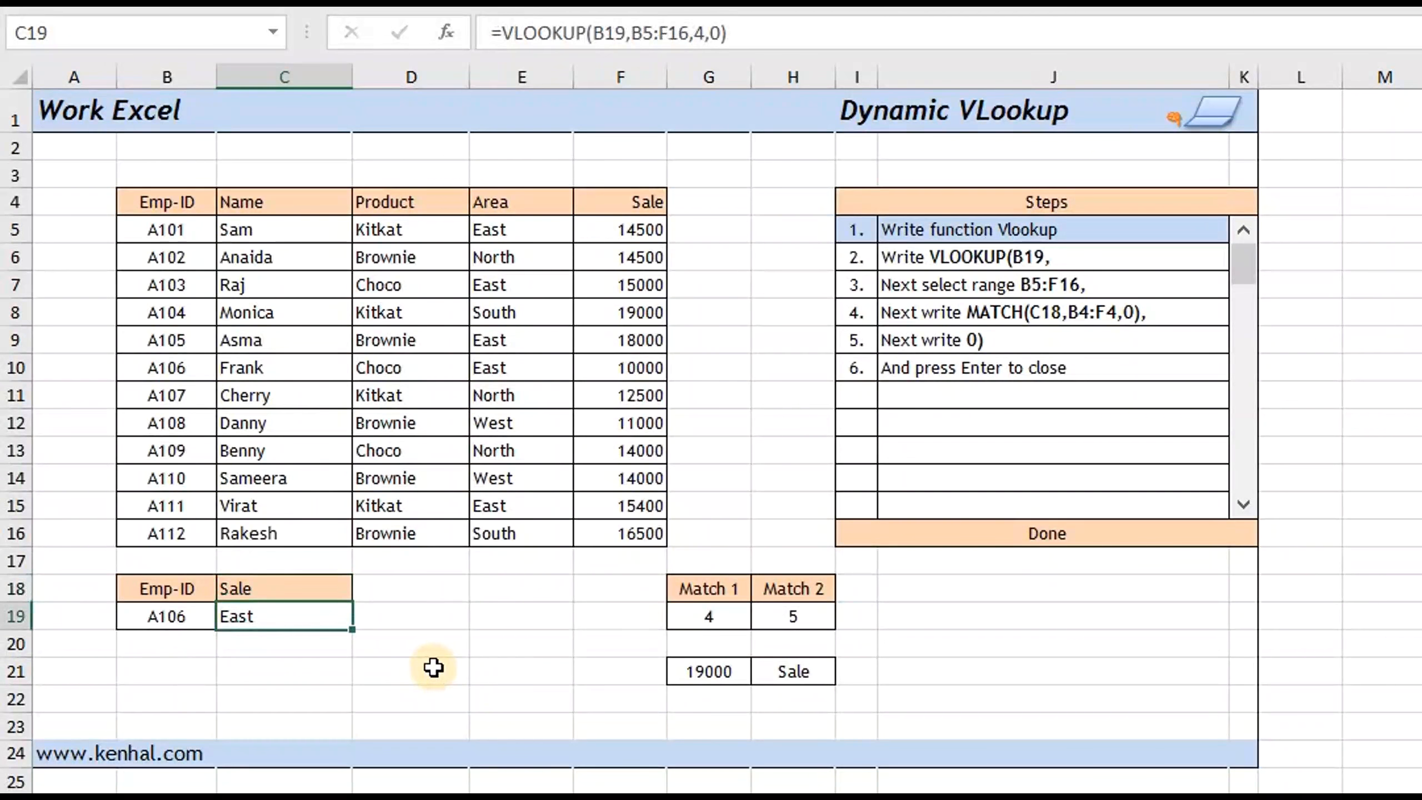
Set the column index number in the C19 VLOOKUP formula to 5.
key(F2)
key(Left)
key(Left)
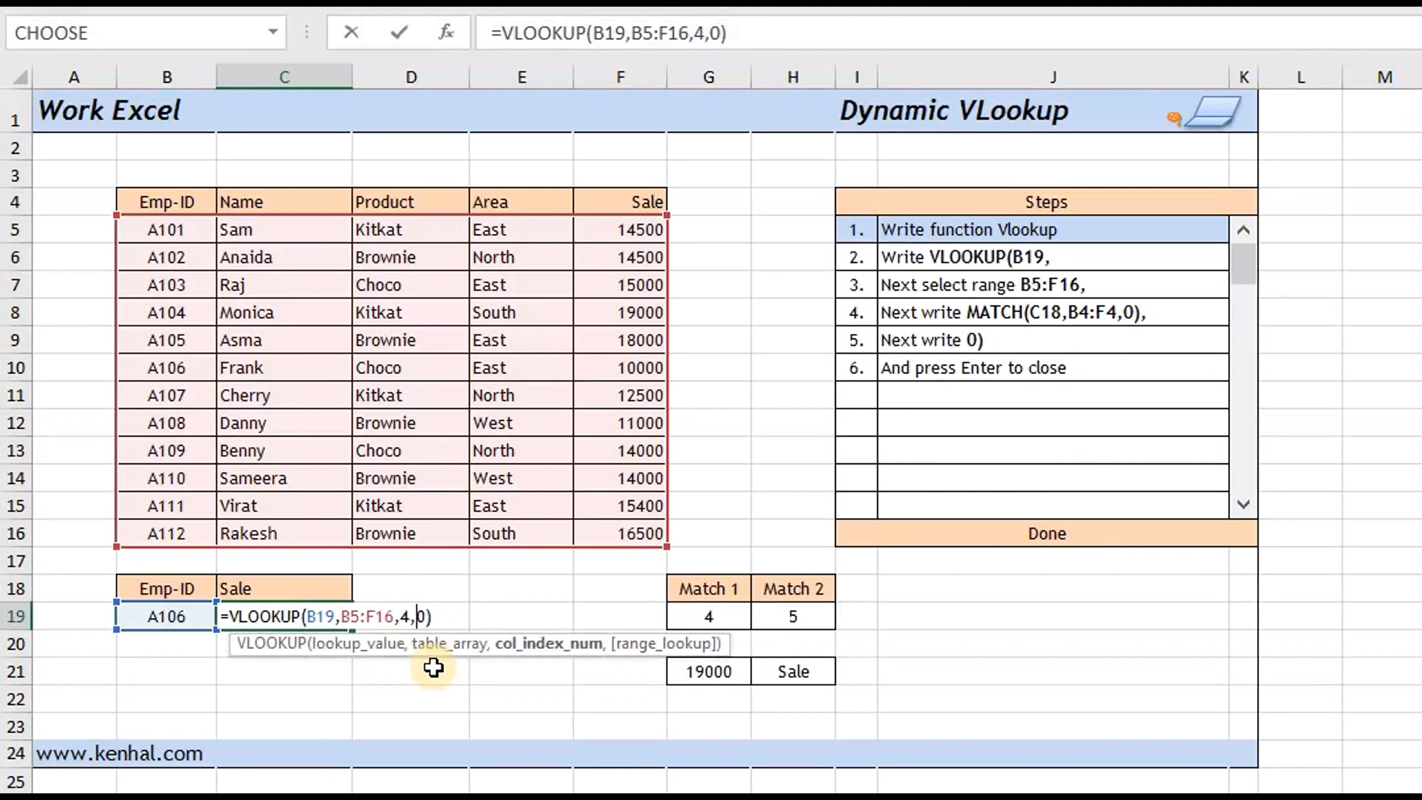
key(BackSpace)
text(5)
key(Return)
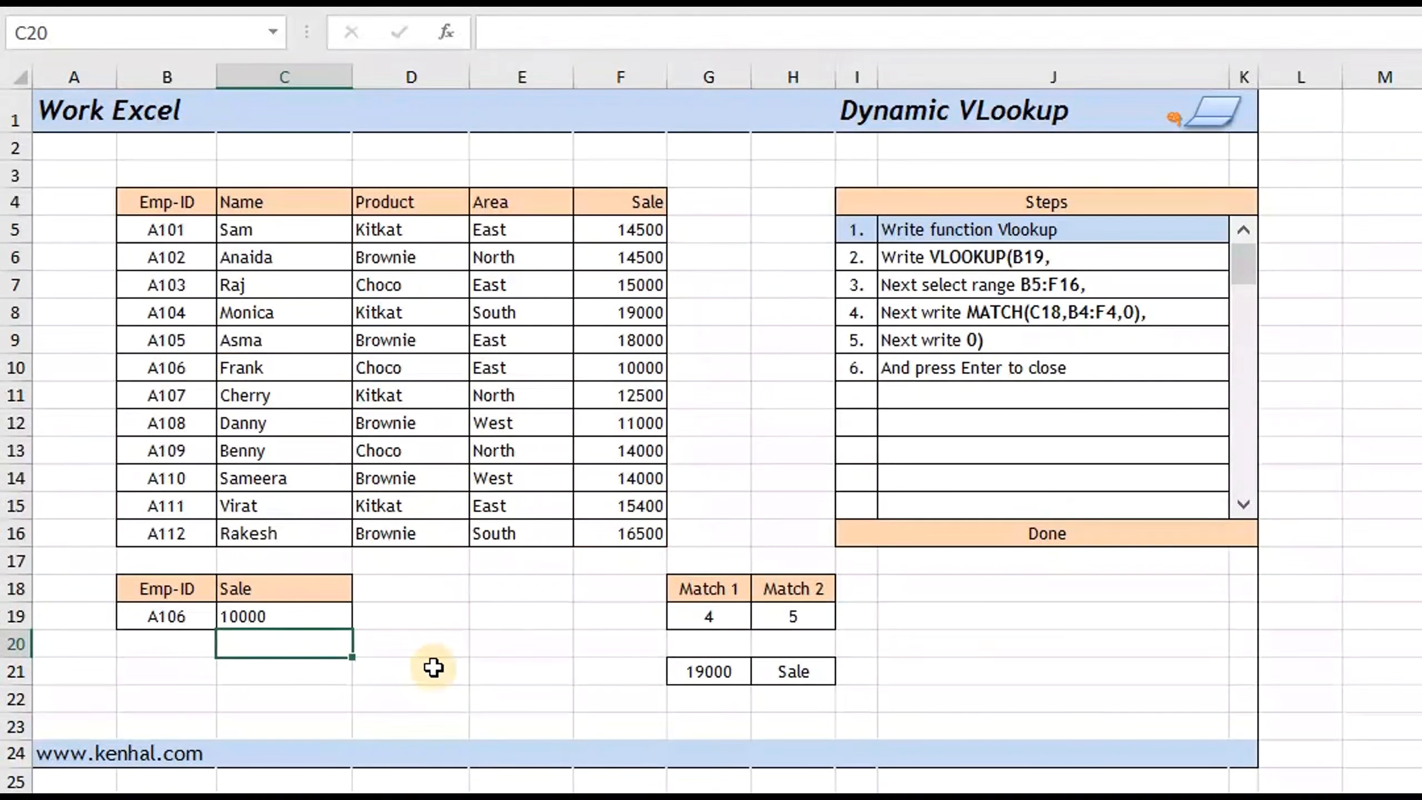
Replace the fixed column index in the C19 formula with MATCH(C18,B4:F4,0).
key(Up)
key(F2)
key(Left)
key(Left)
key(Left)
key(Left)
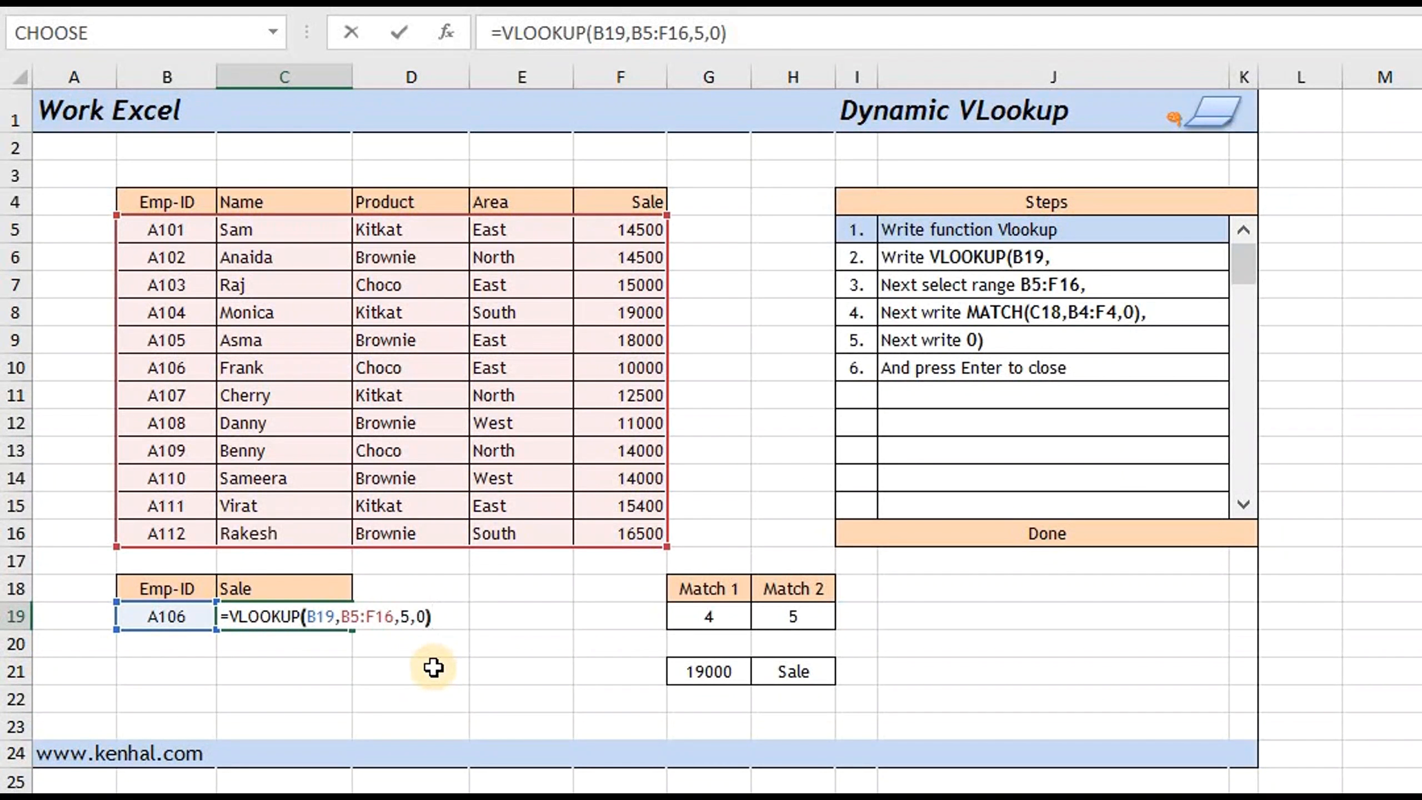
key(shift+Right)
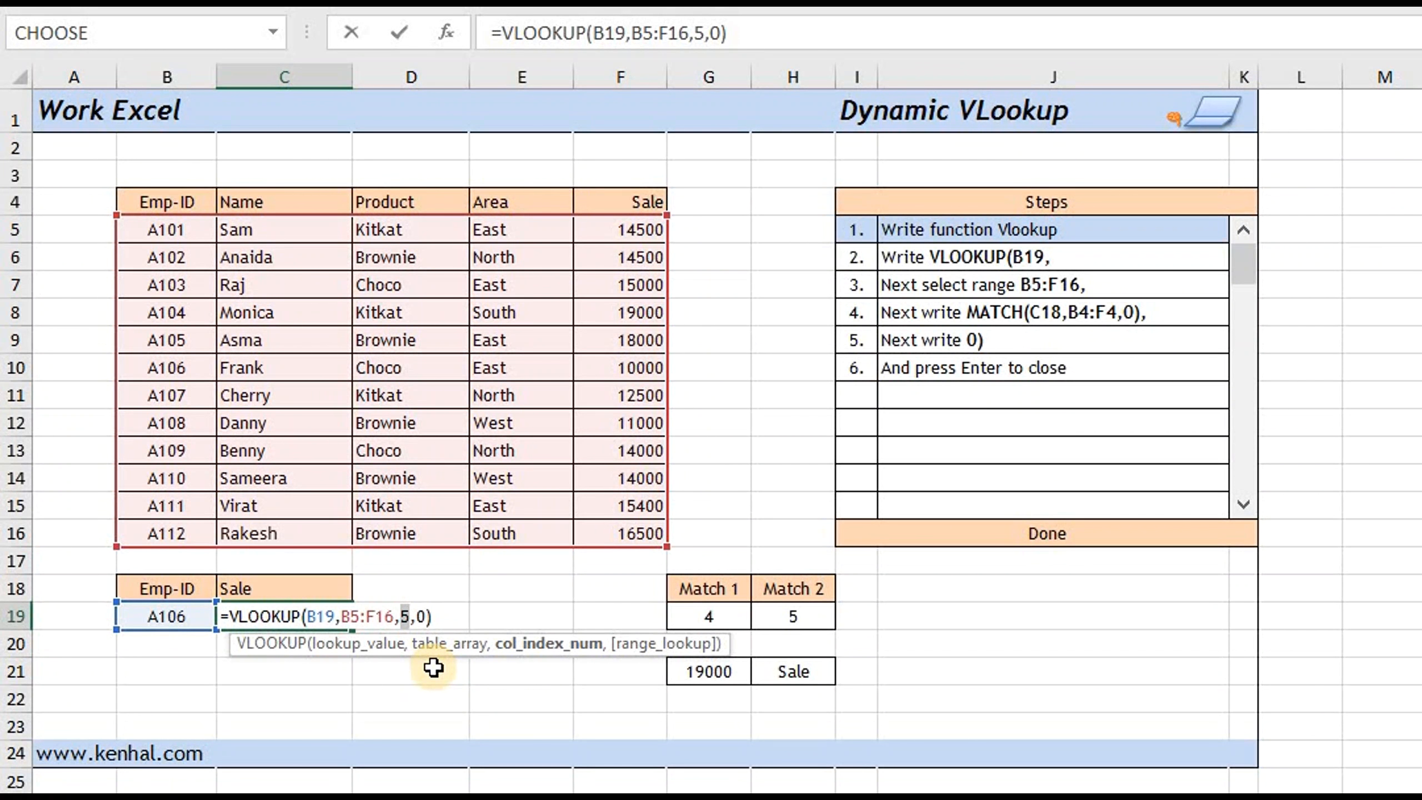
text(mat)
key(Tab)
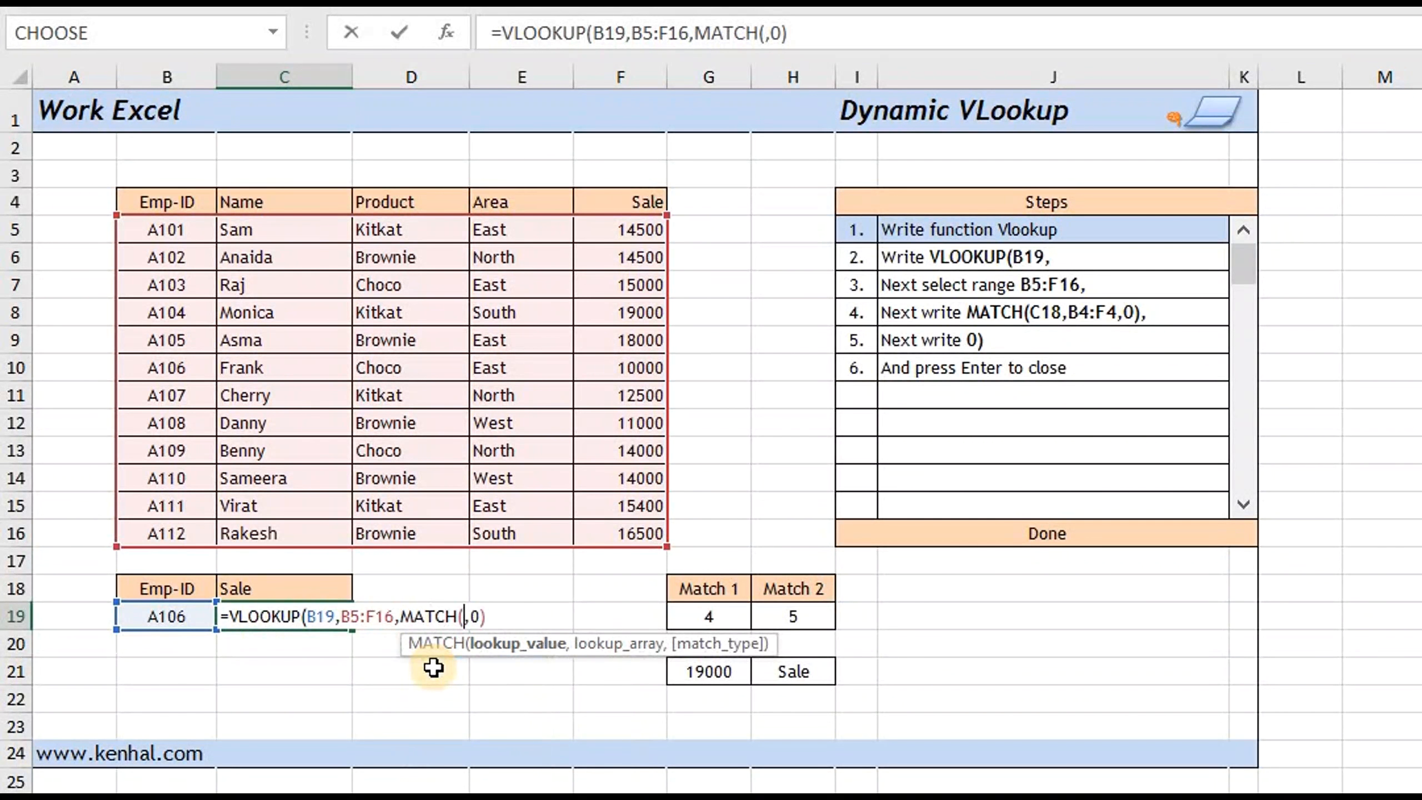
click(320, 586)
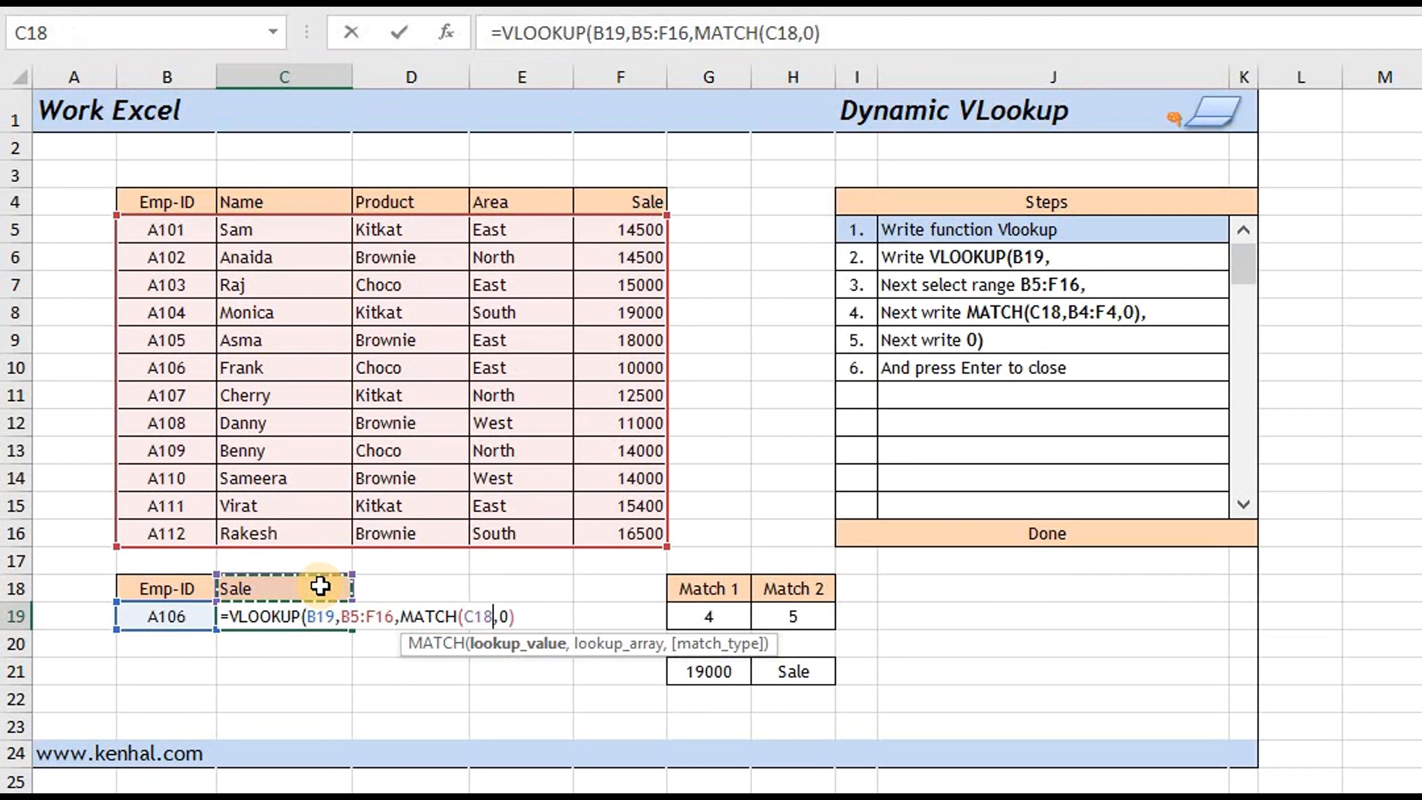
text(,)
click(188, 204)
drag(188, 203, 616, 202)
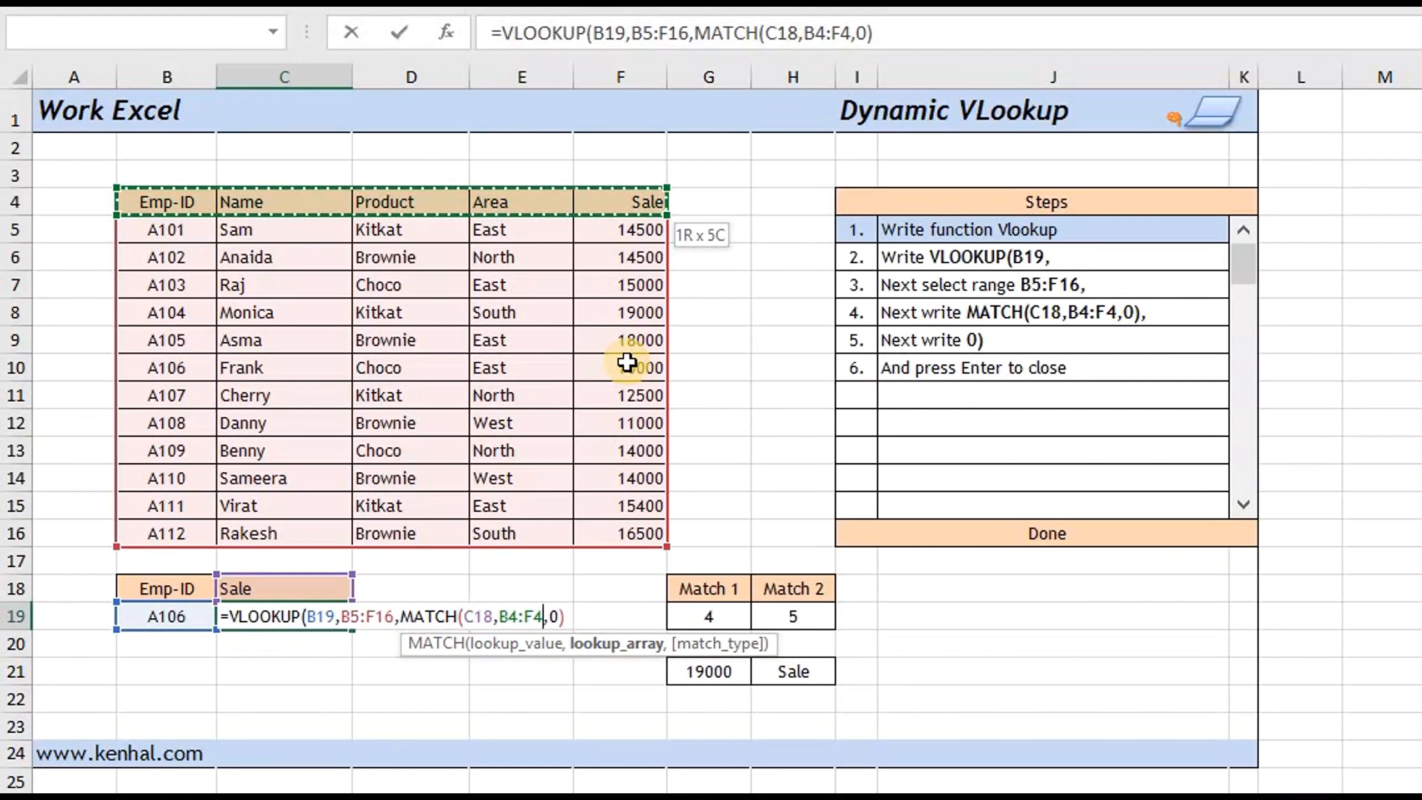
text(,0))
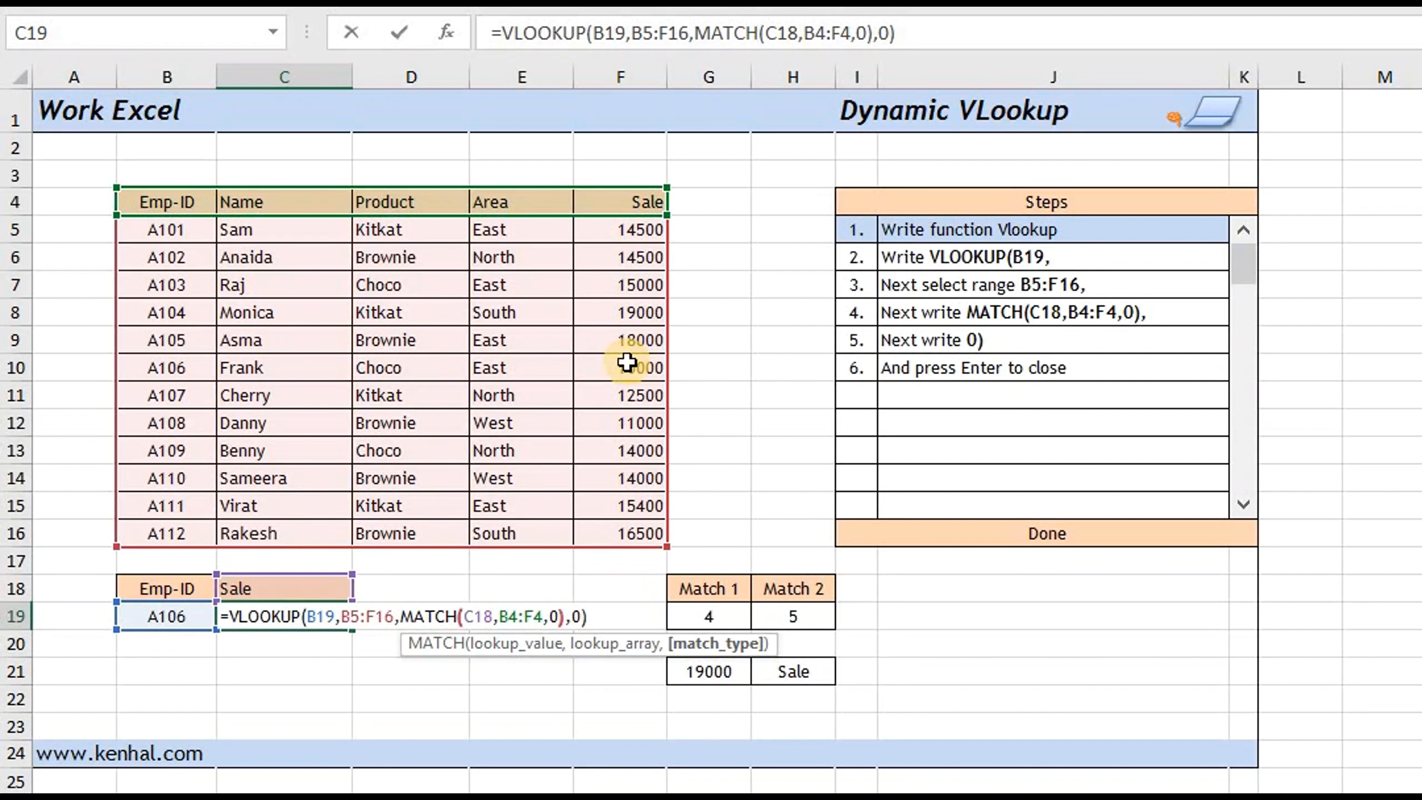
key(Return)
Test the dynamic lookup by changing the header in C18 to Area and after that to Product.
key(Up)
key(Up)
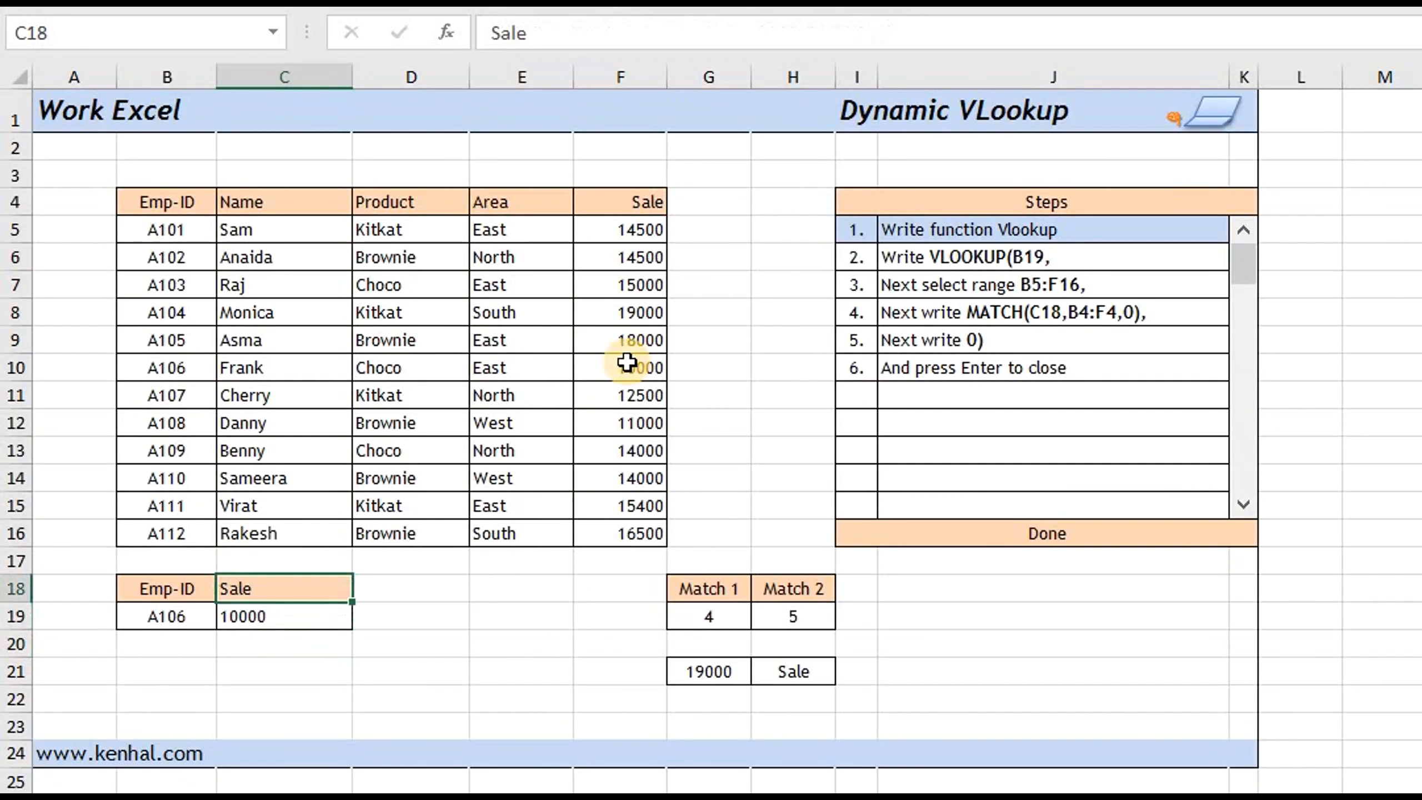
text(Area)
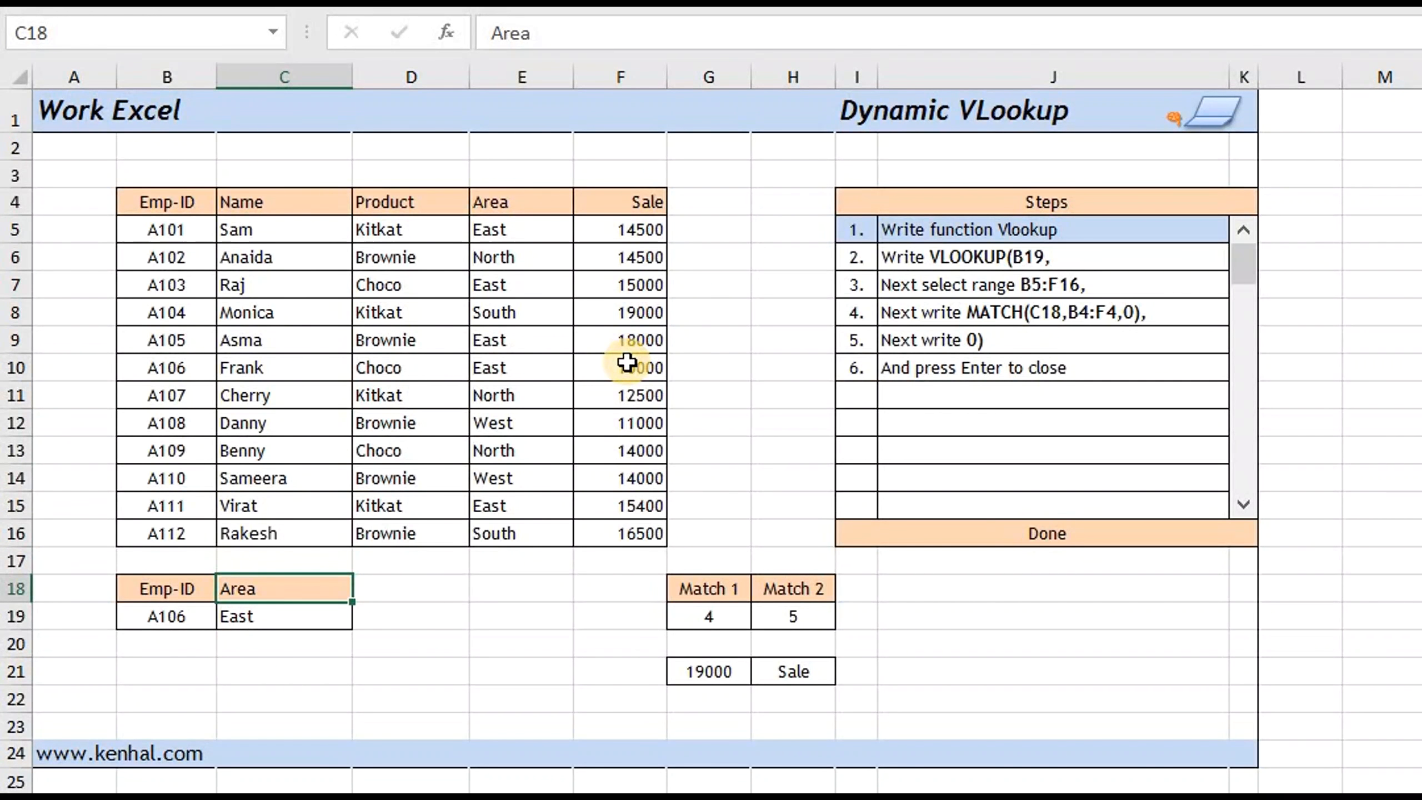
text(Product)
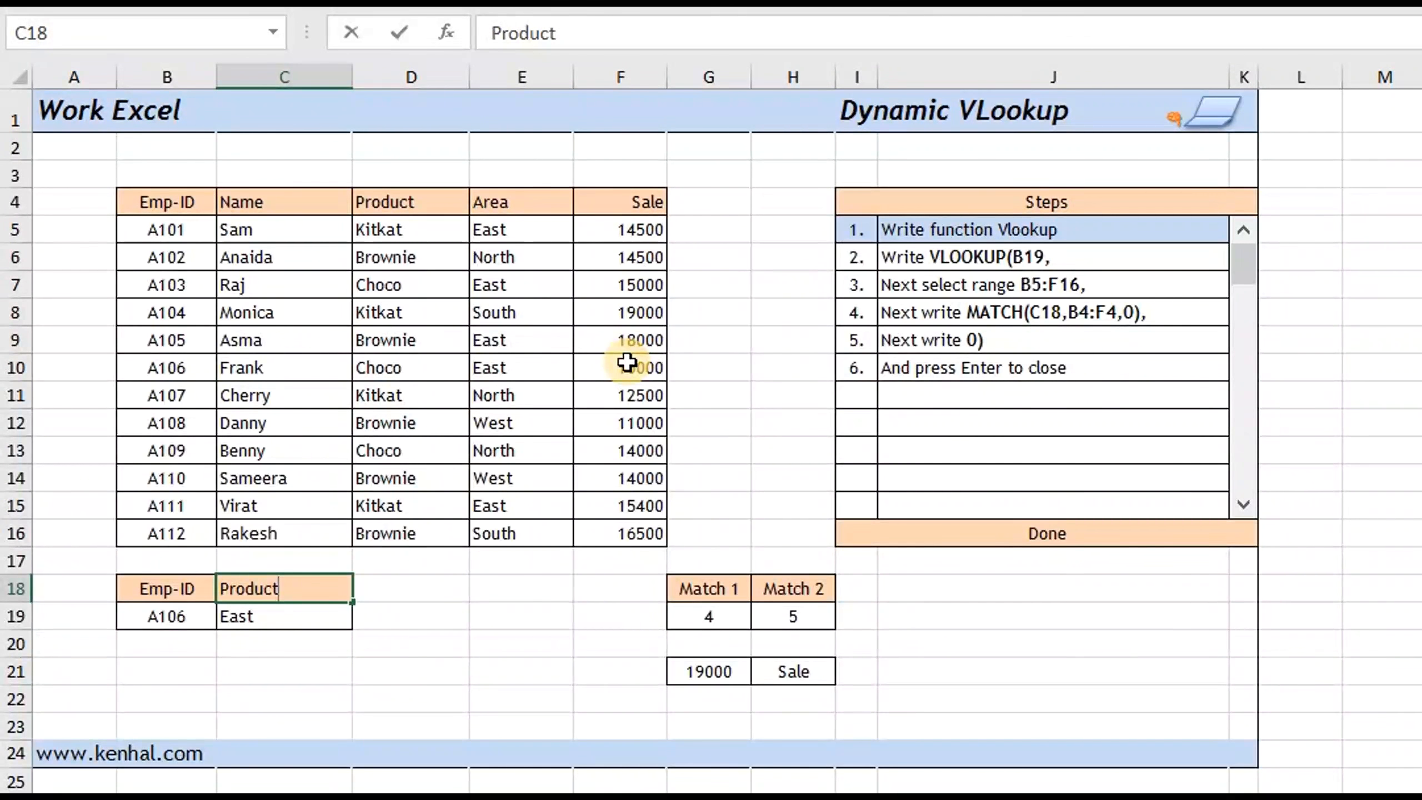
key(ctrl+Return)
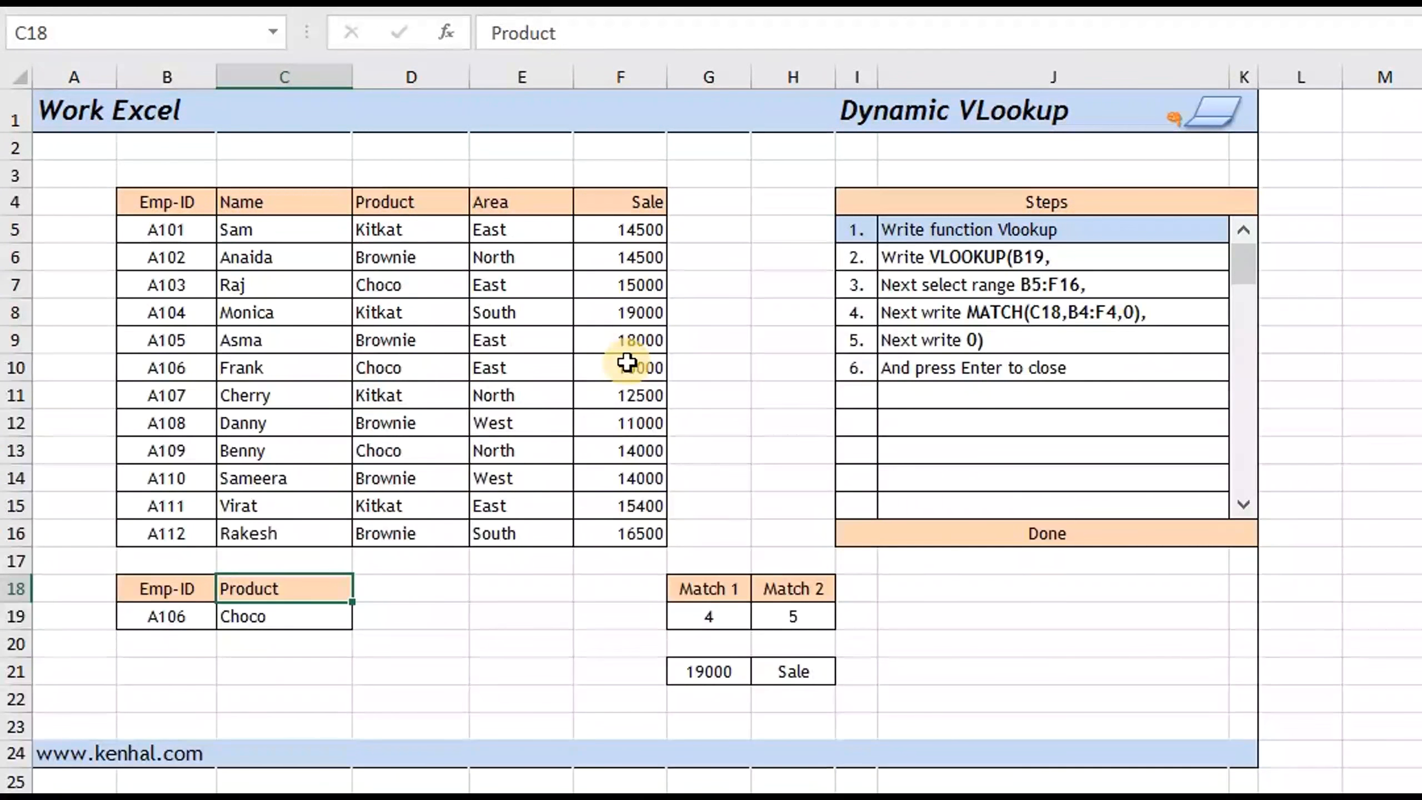
Lock the column of the lookup value in the C19 formula so it reads $B19.
key(Down)
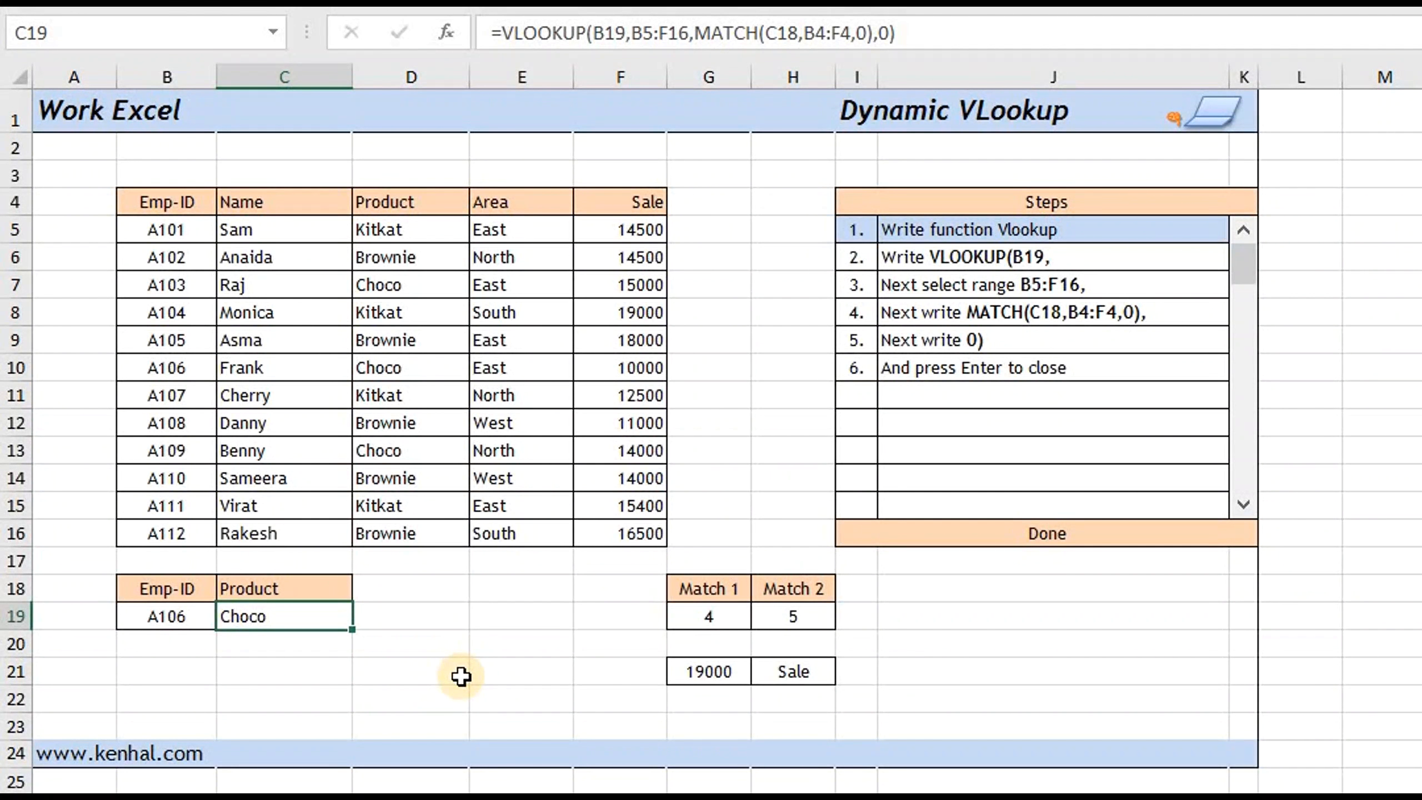
key(F2)
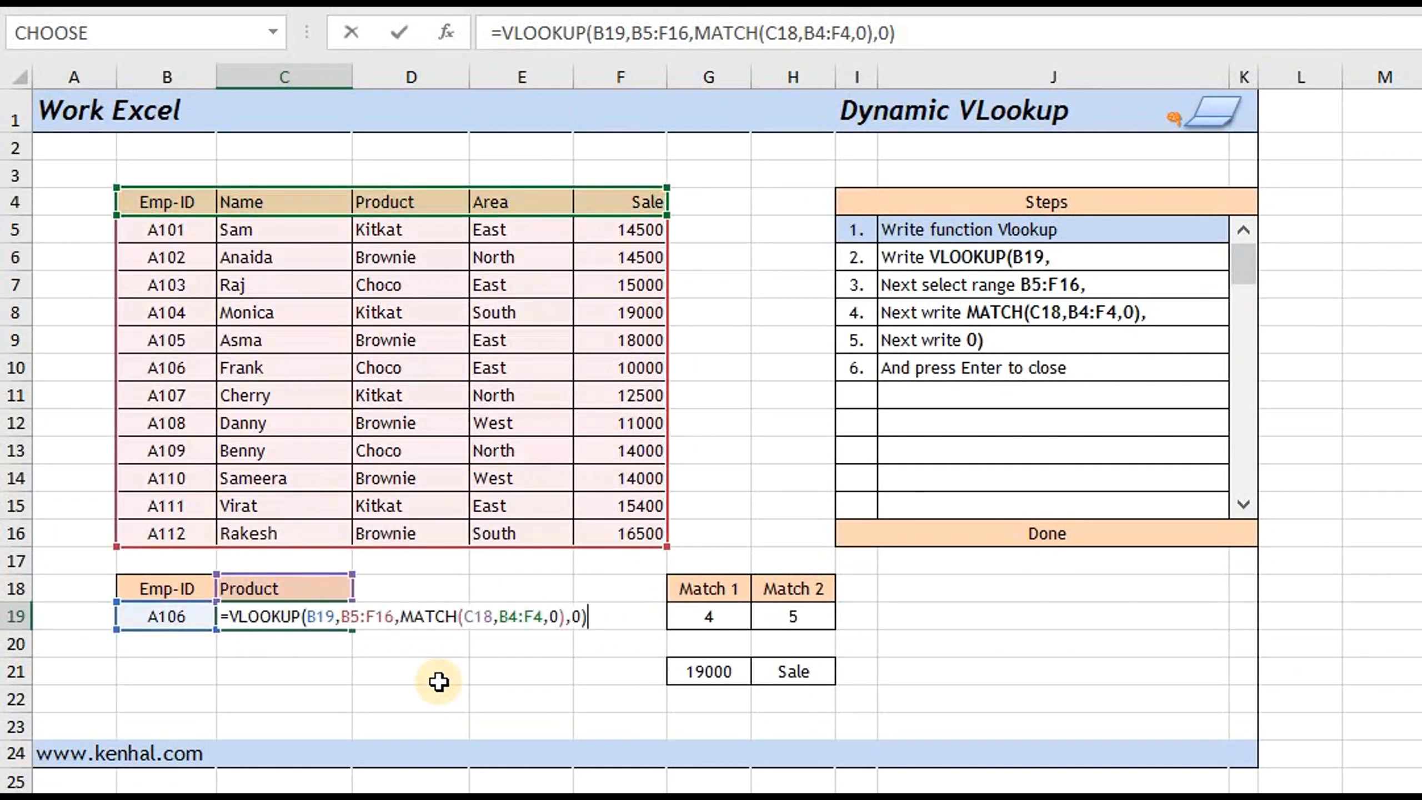
click(328, 616)
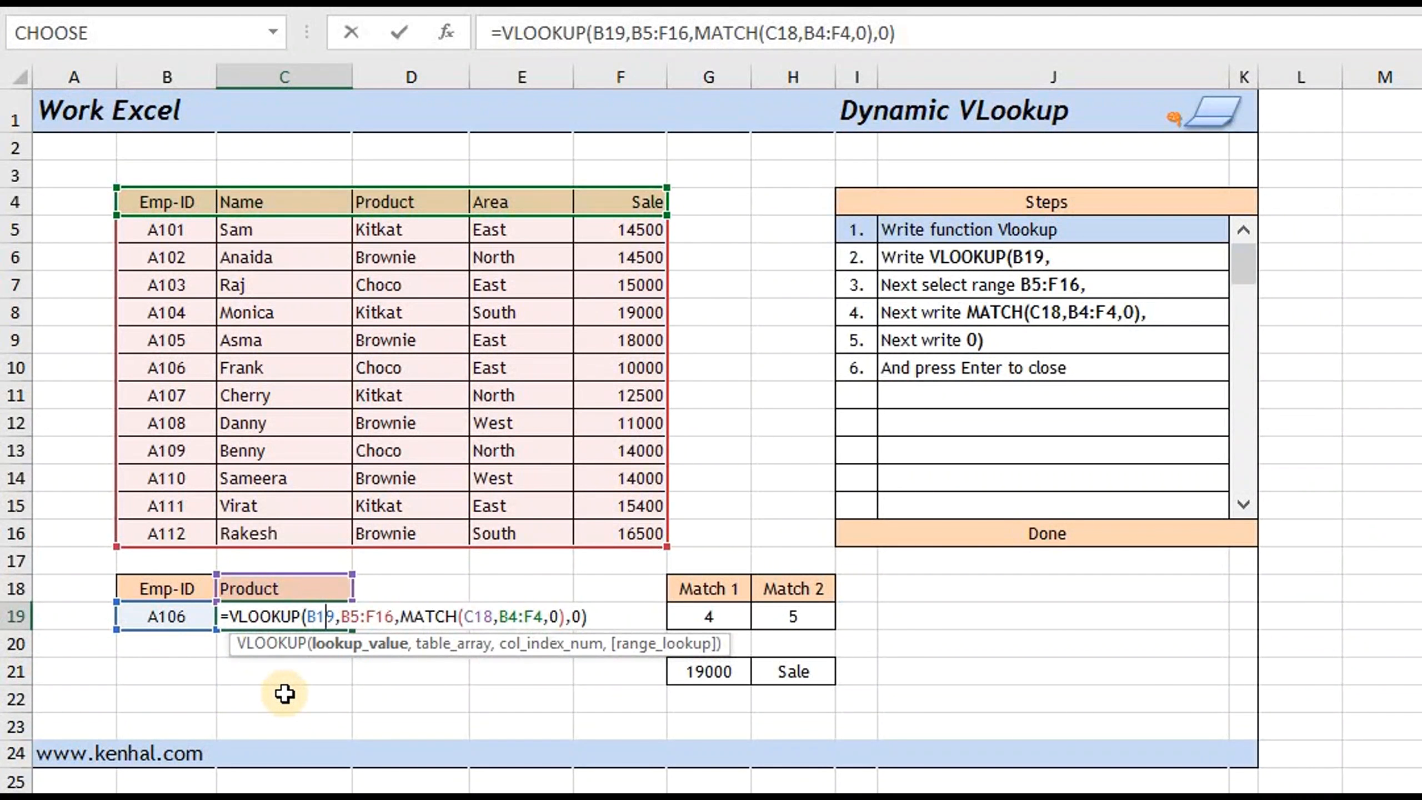
key(F4)
key(F4)
key(F4)
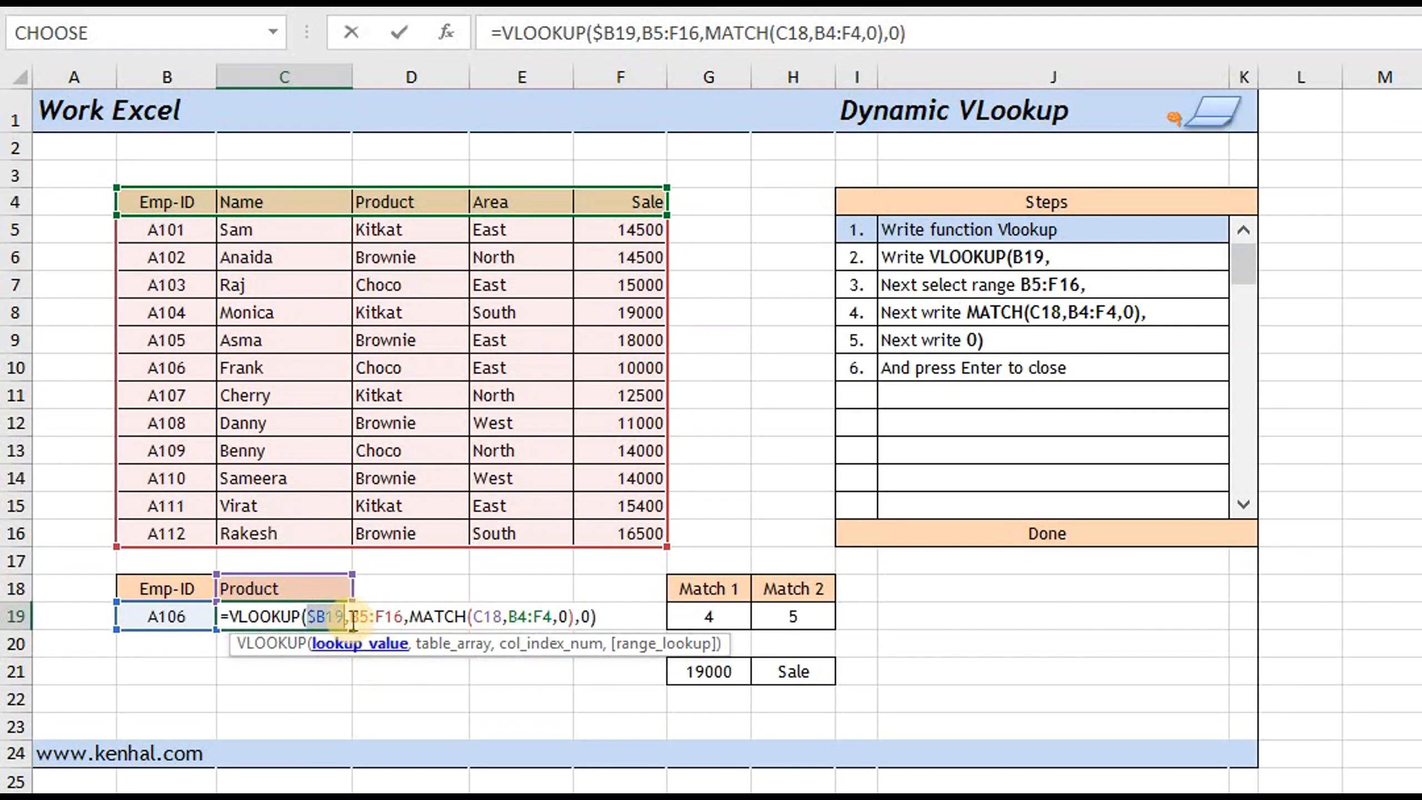
Make the table range in the C19 formula absolute as $B$5:$F$16.
click(372, 616)
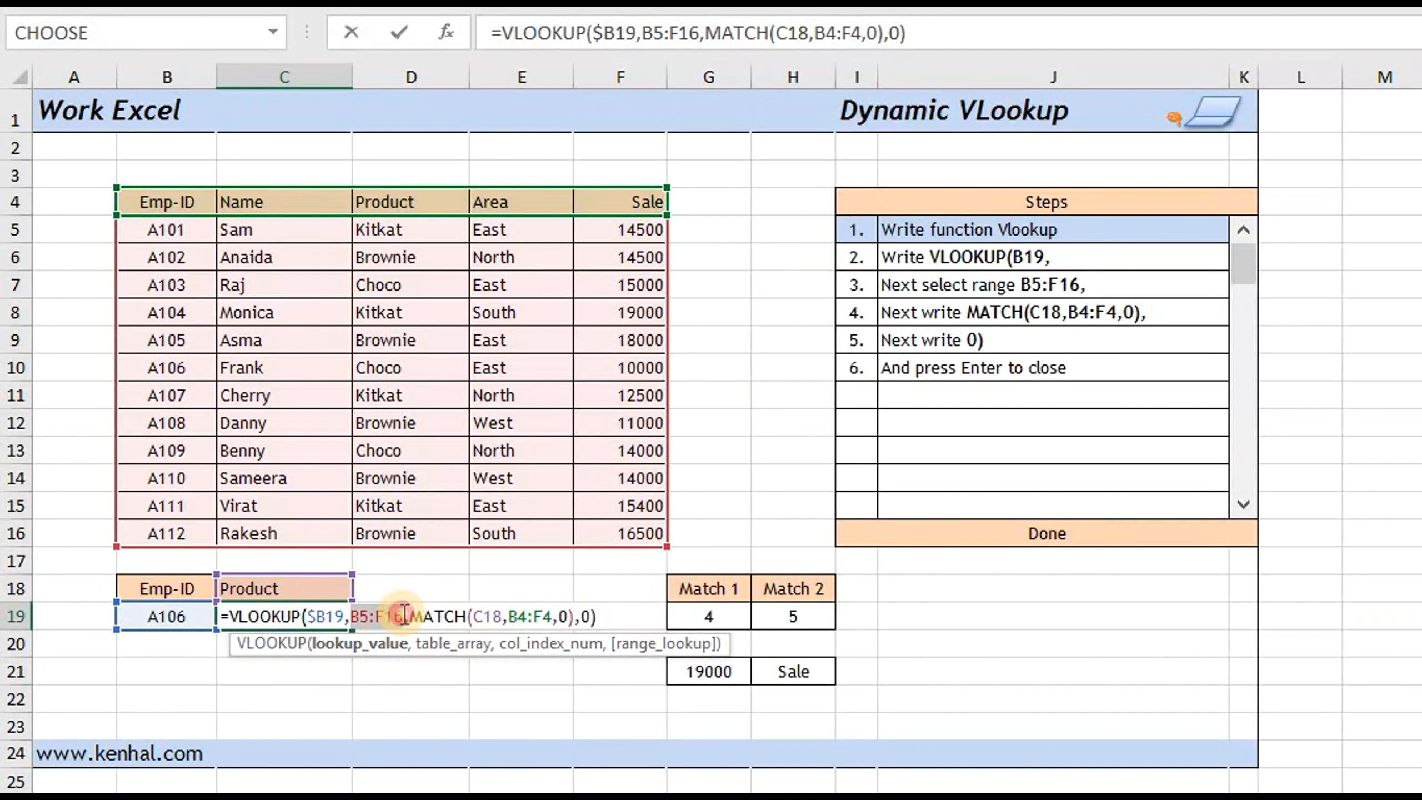
double_click(372, 616)
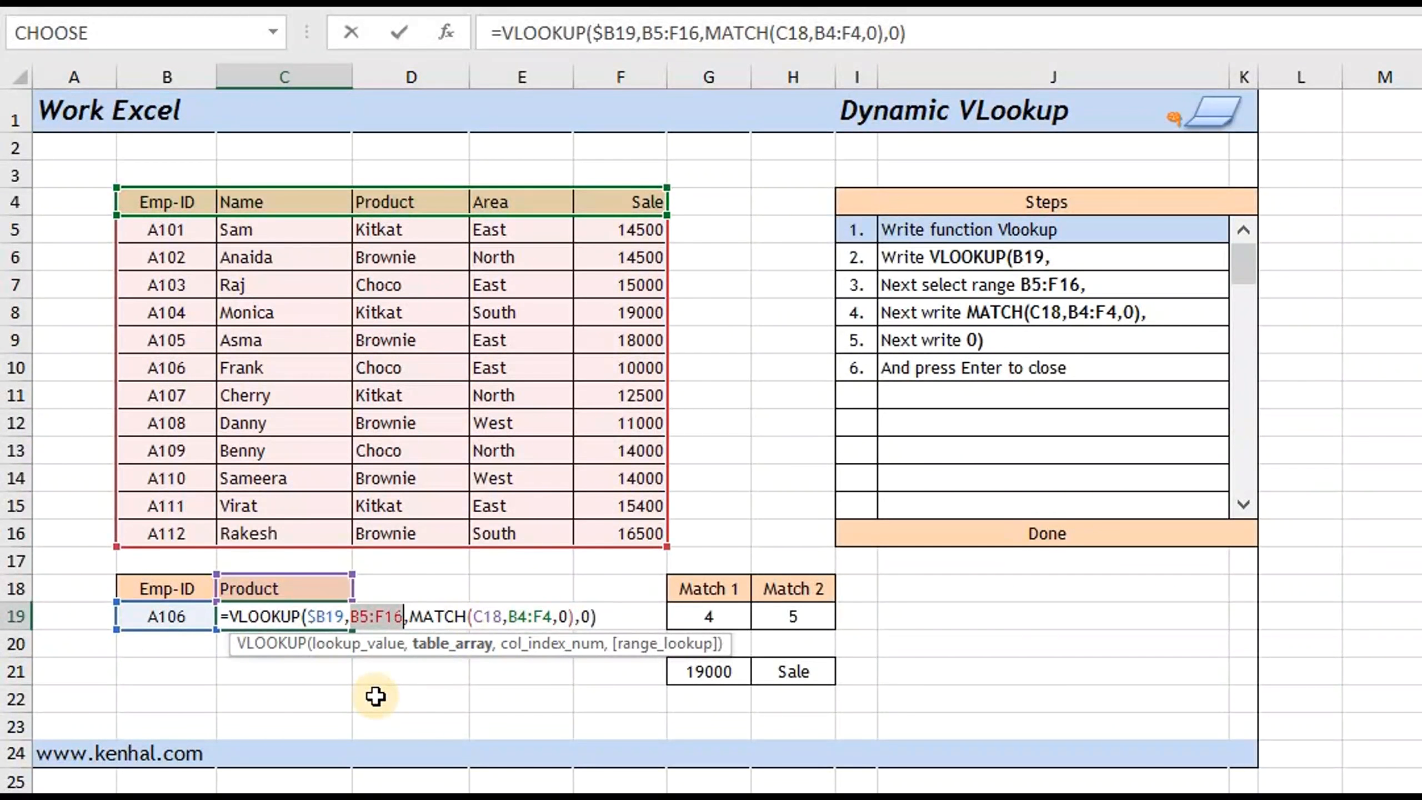
key(F4)
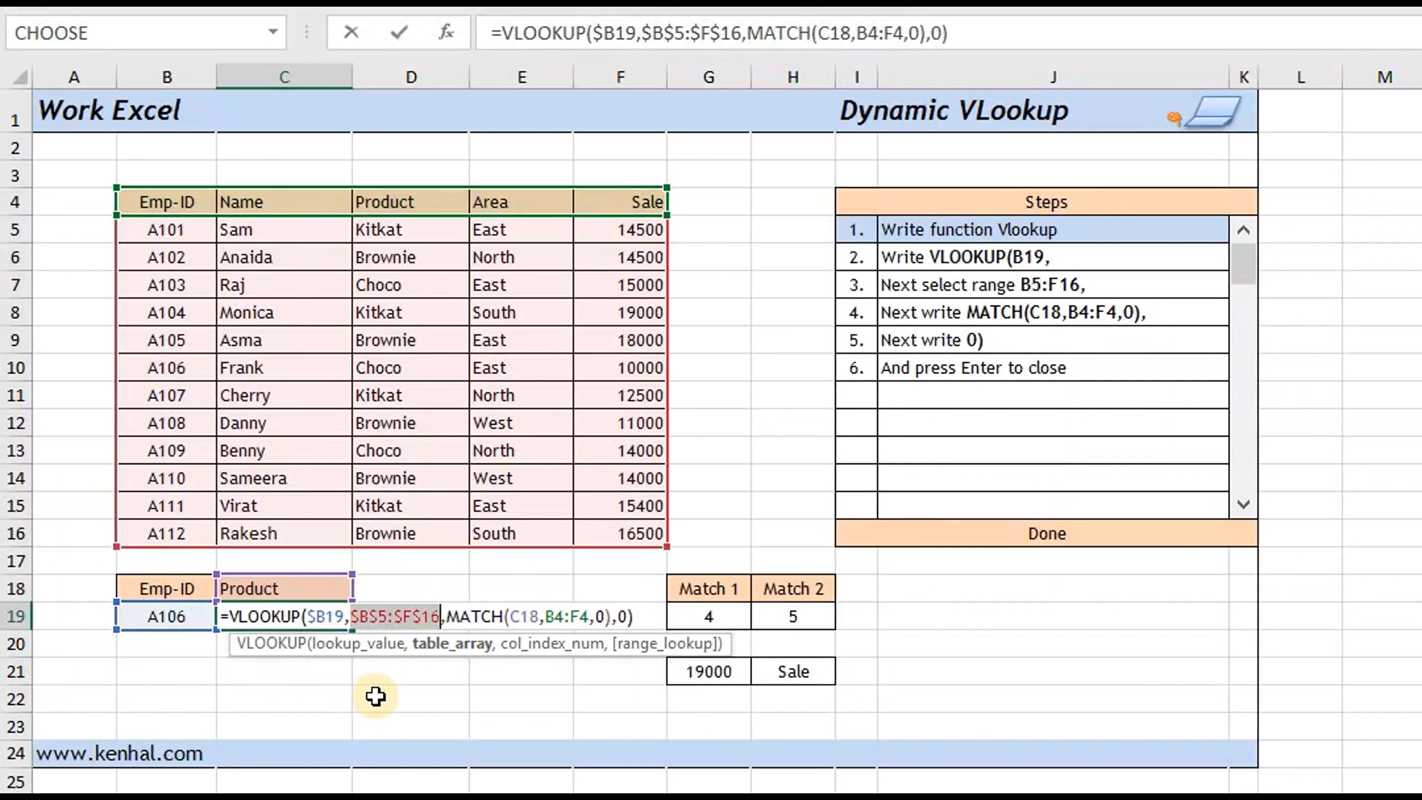
Lock the MATCH references in the C19 formula as C$18 and $B$4:$F$4, and accept the formula.
drag(547, 616, 589, 616)
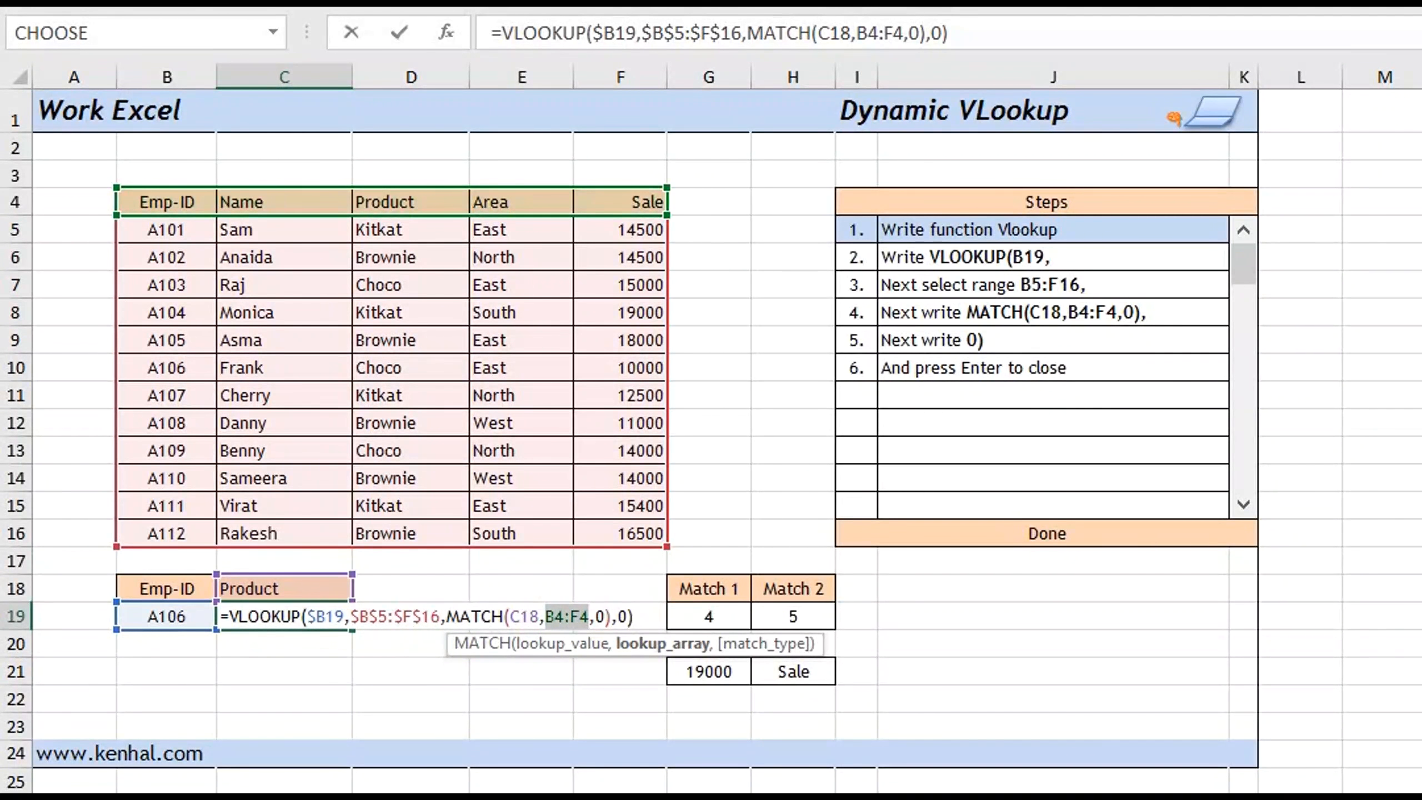
key(F4)
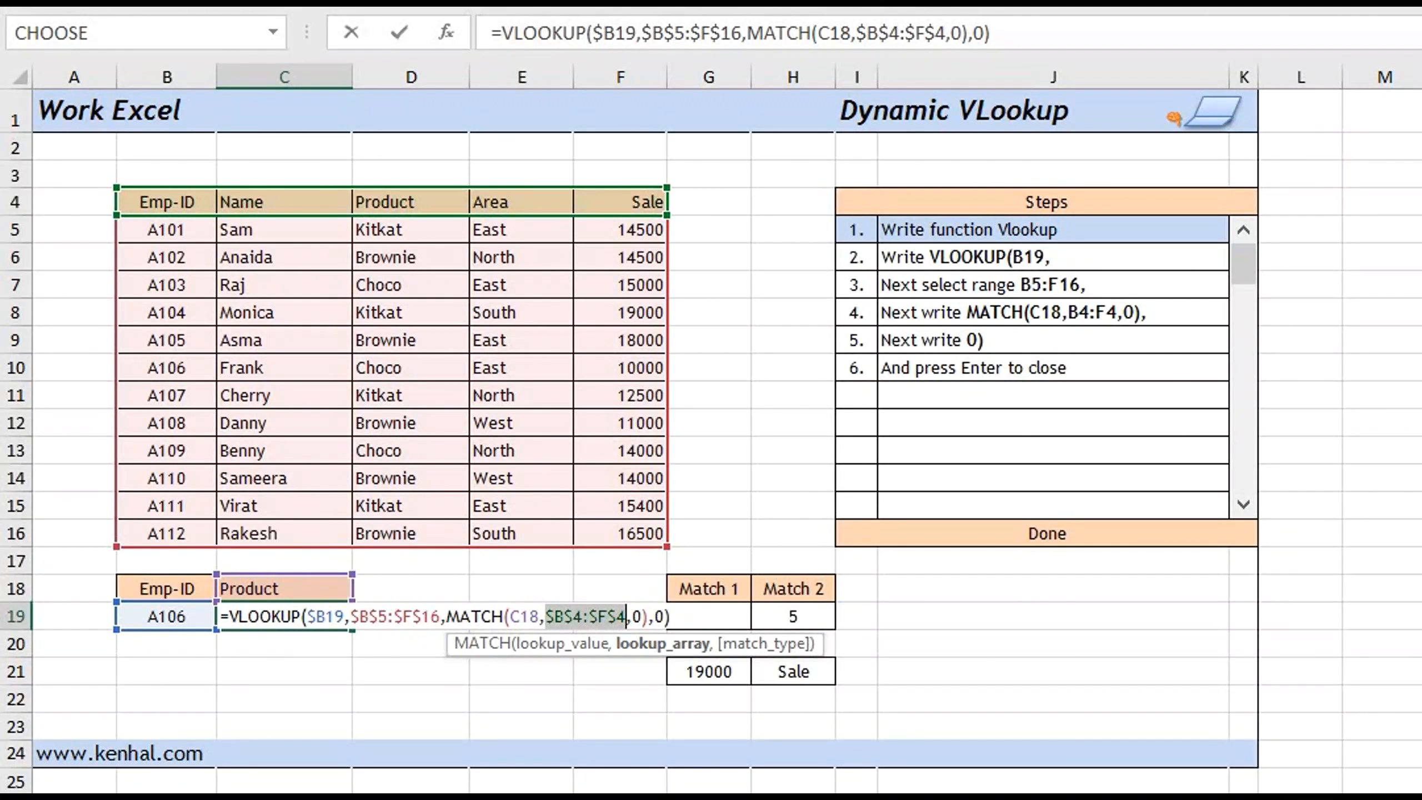
click(526, 616)
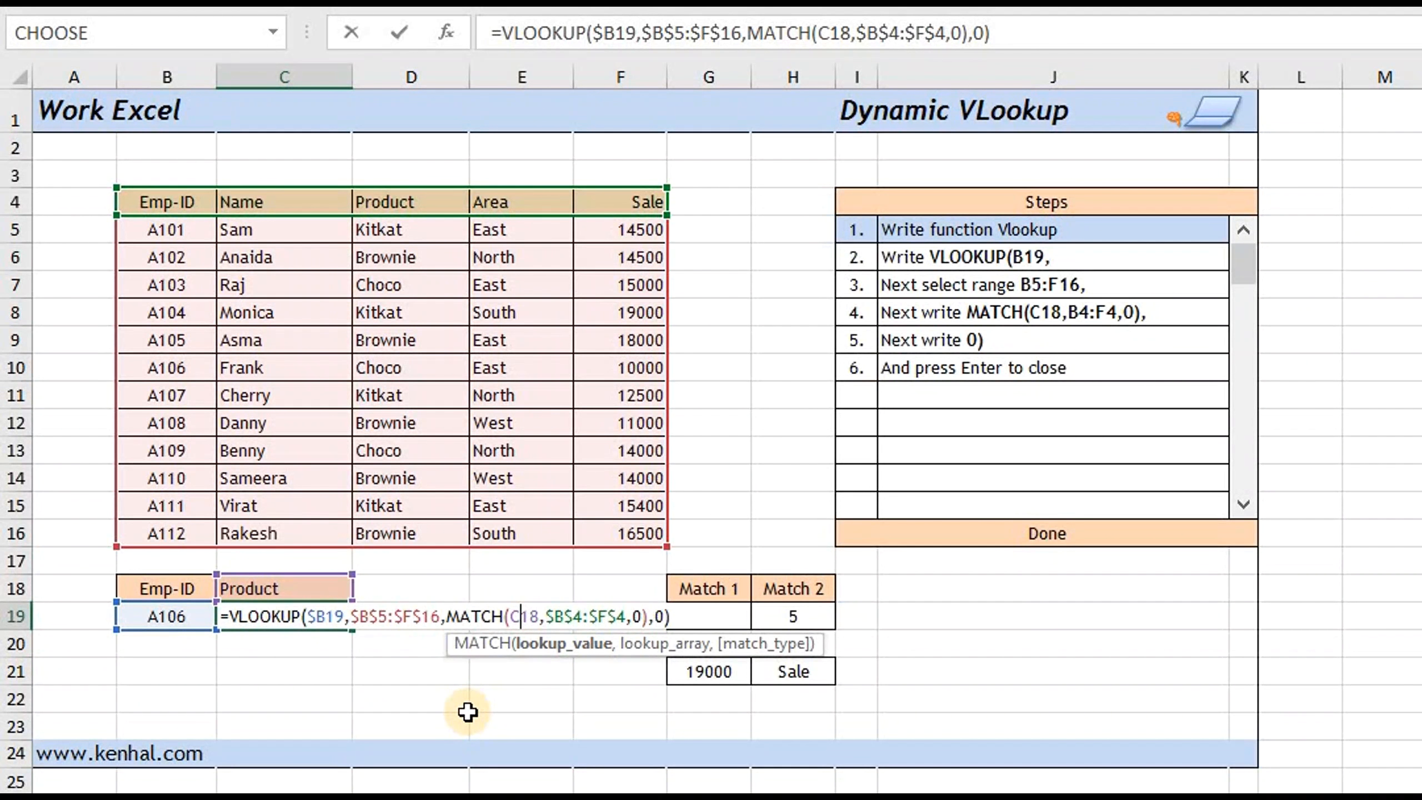
key(F4)
key(F4)
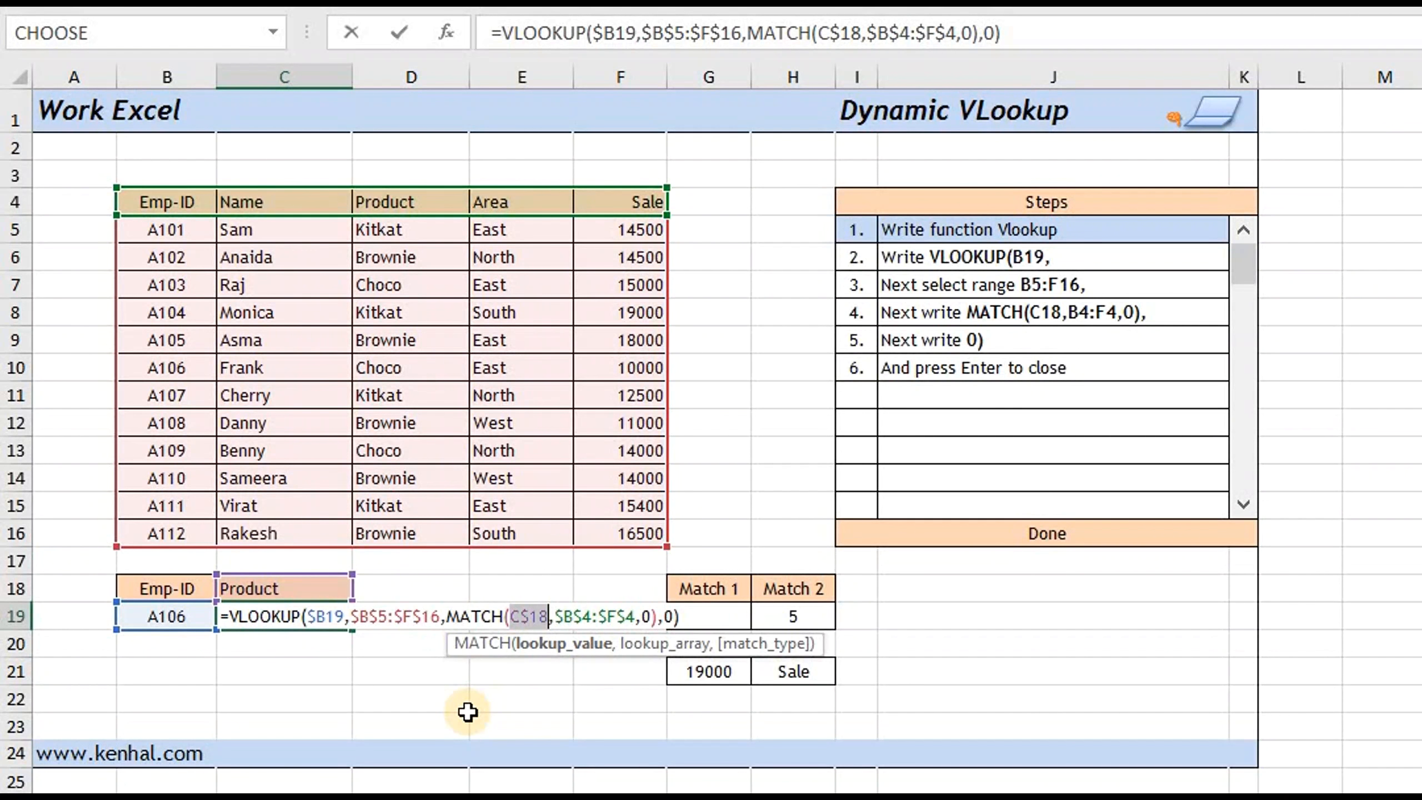
key(Return)
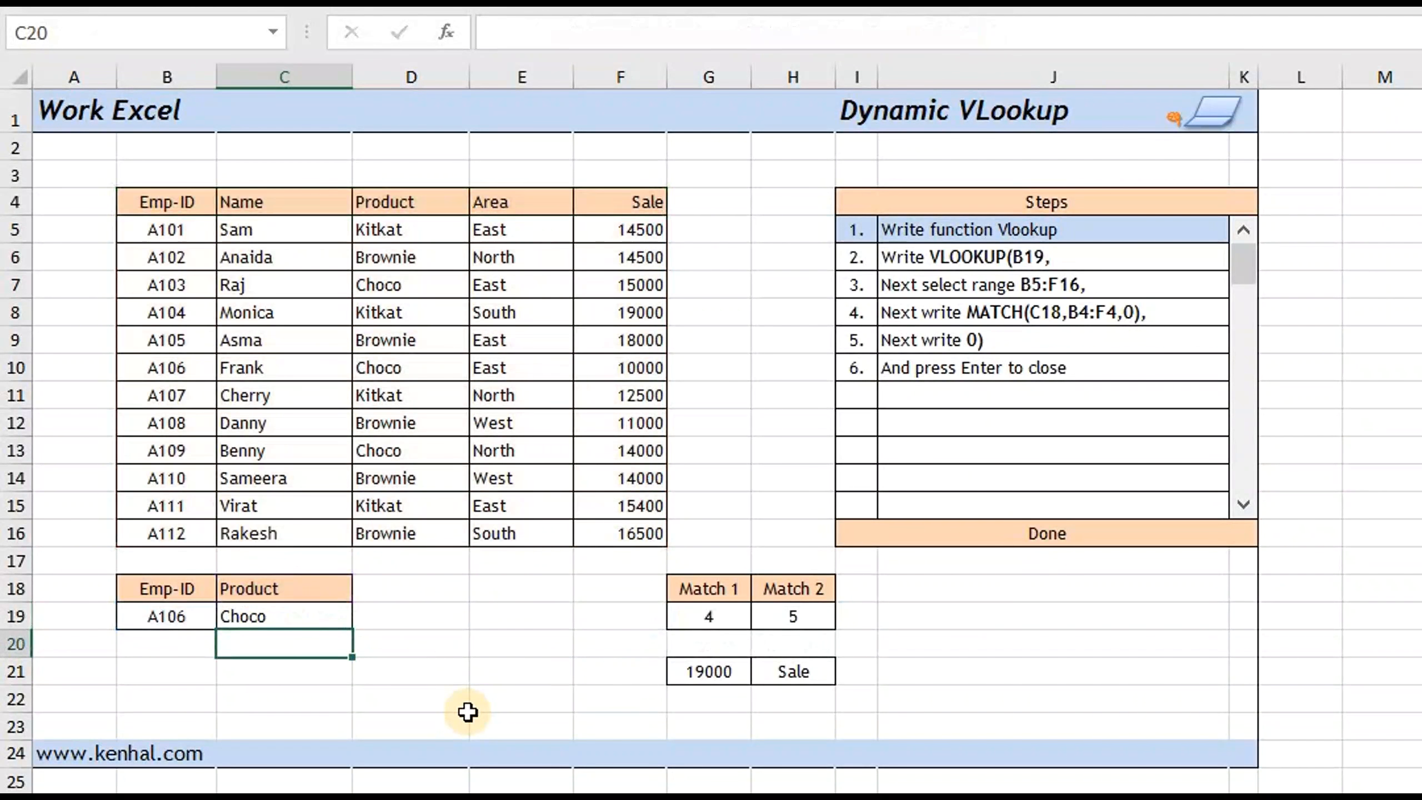
Fill the C19 lookup formula down and across the range C19:E21.
key(Up)
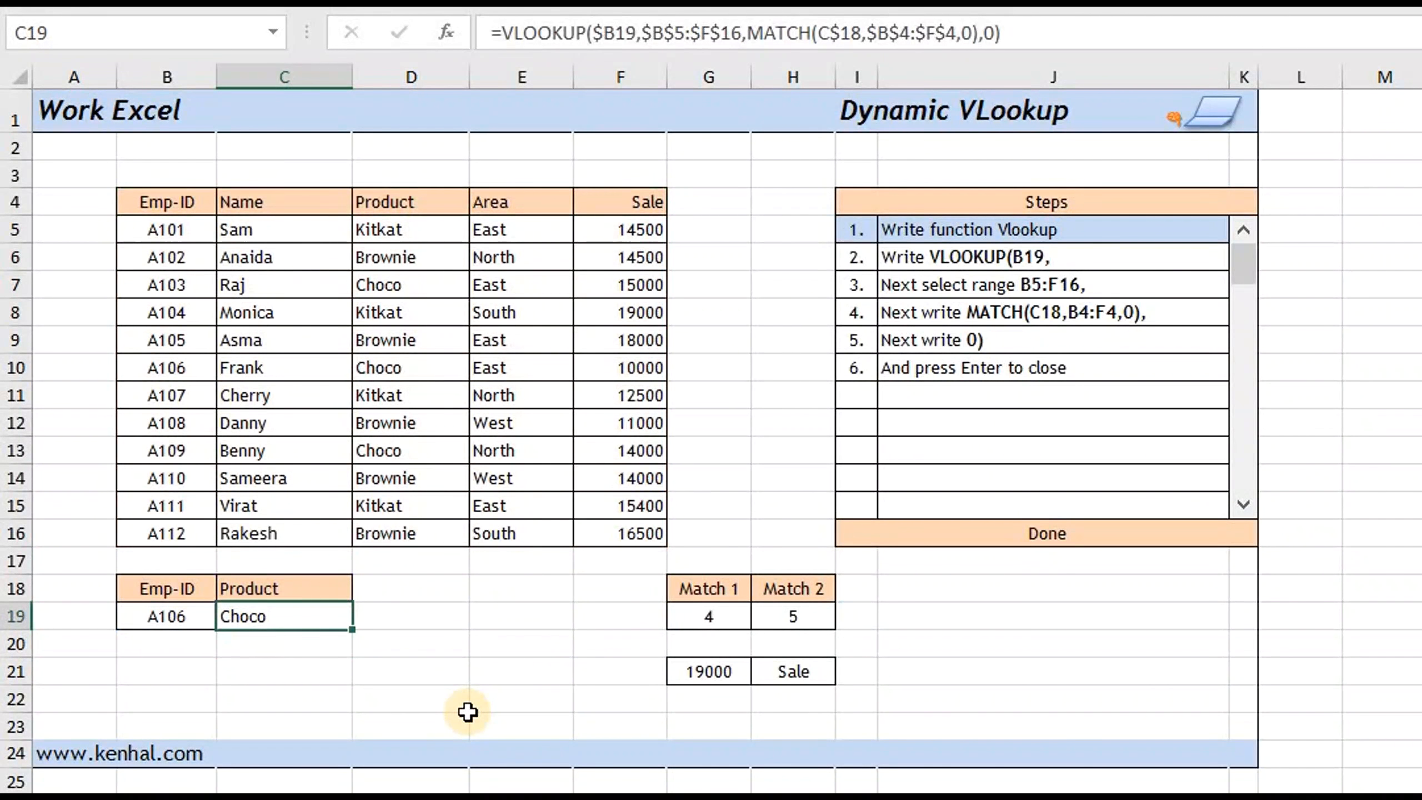
shift+click(530, 678)
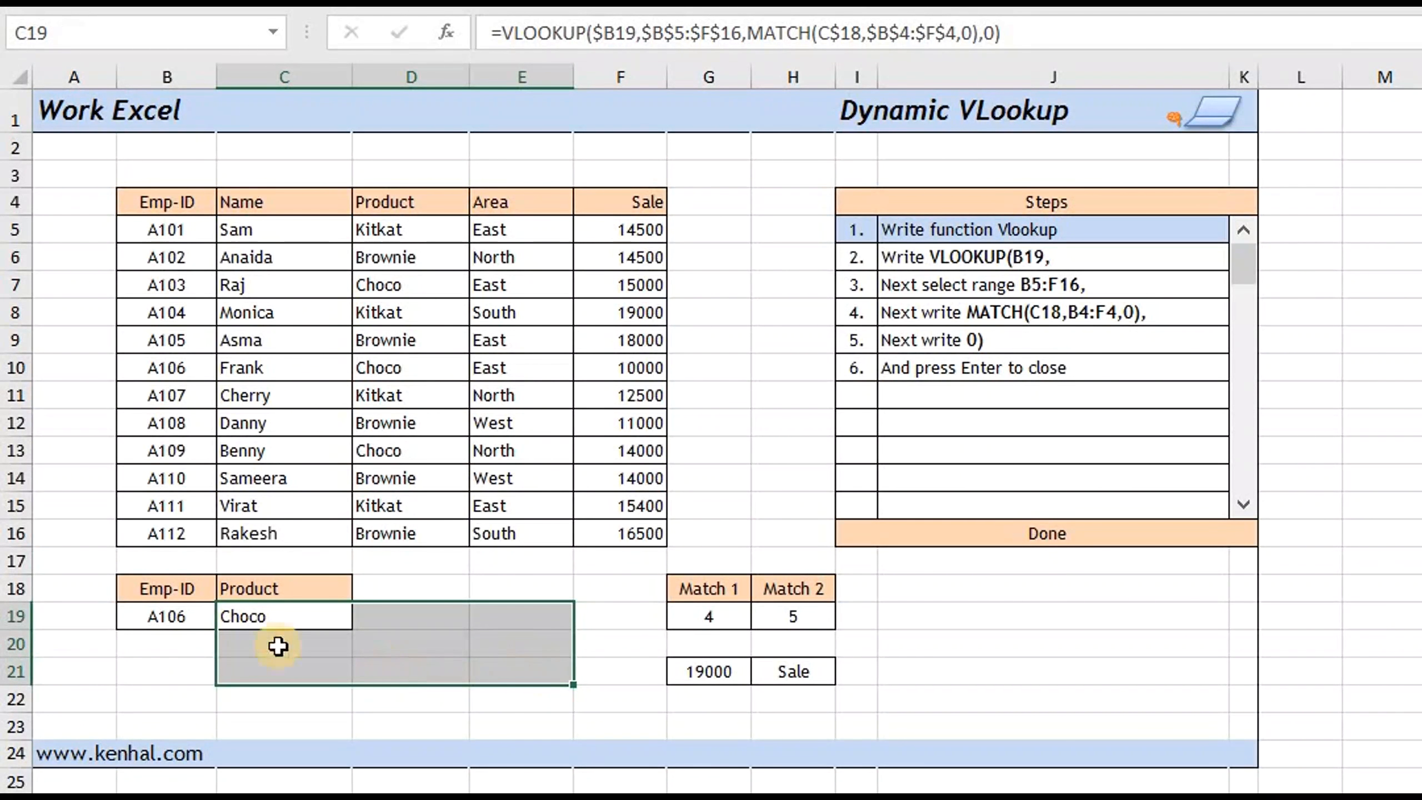
click(247, 612)
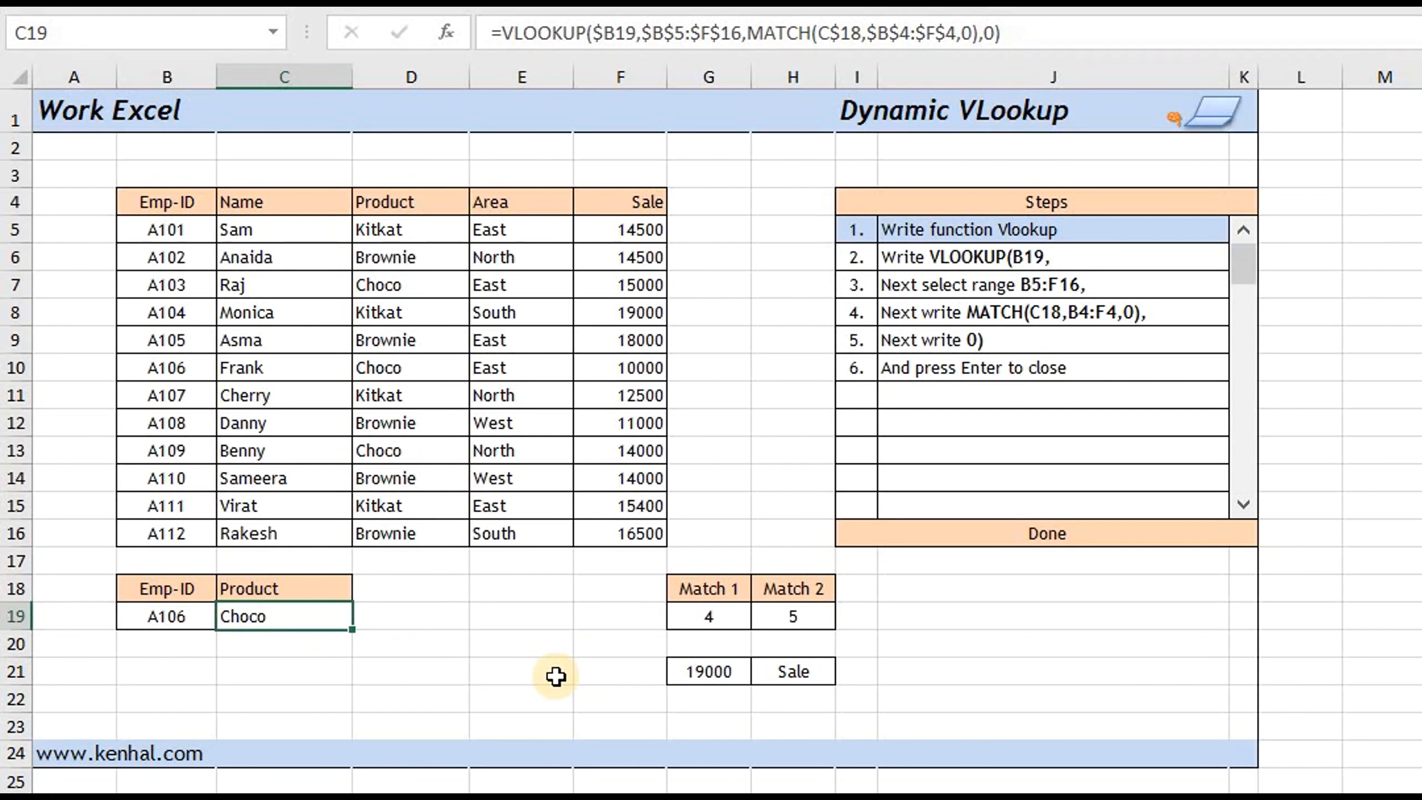
shift+click(556, 674)
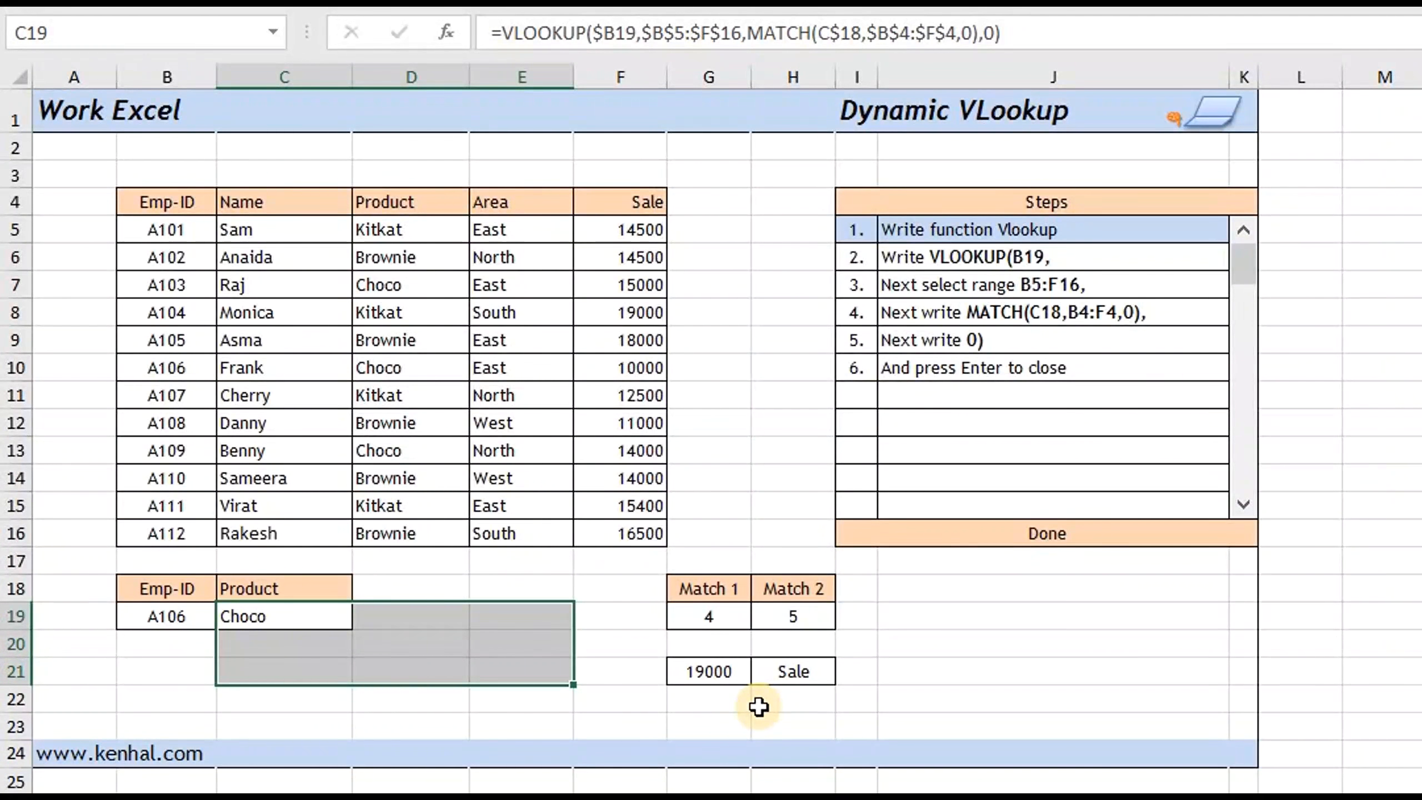
key(ctrl+d)
key(ctrl+r)
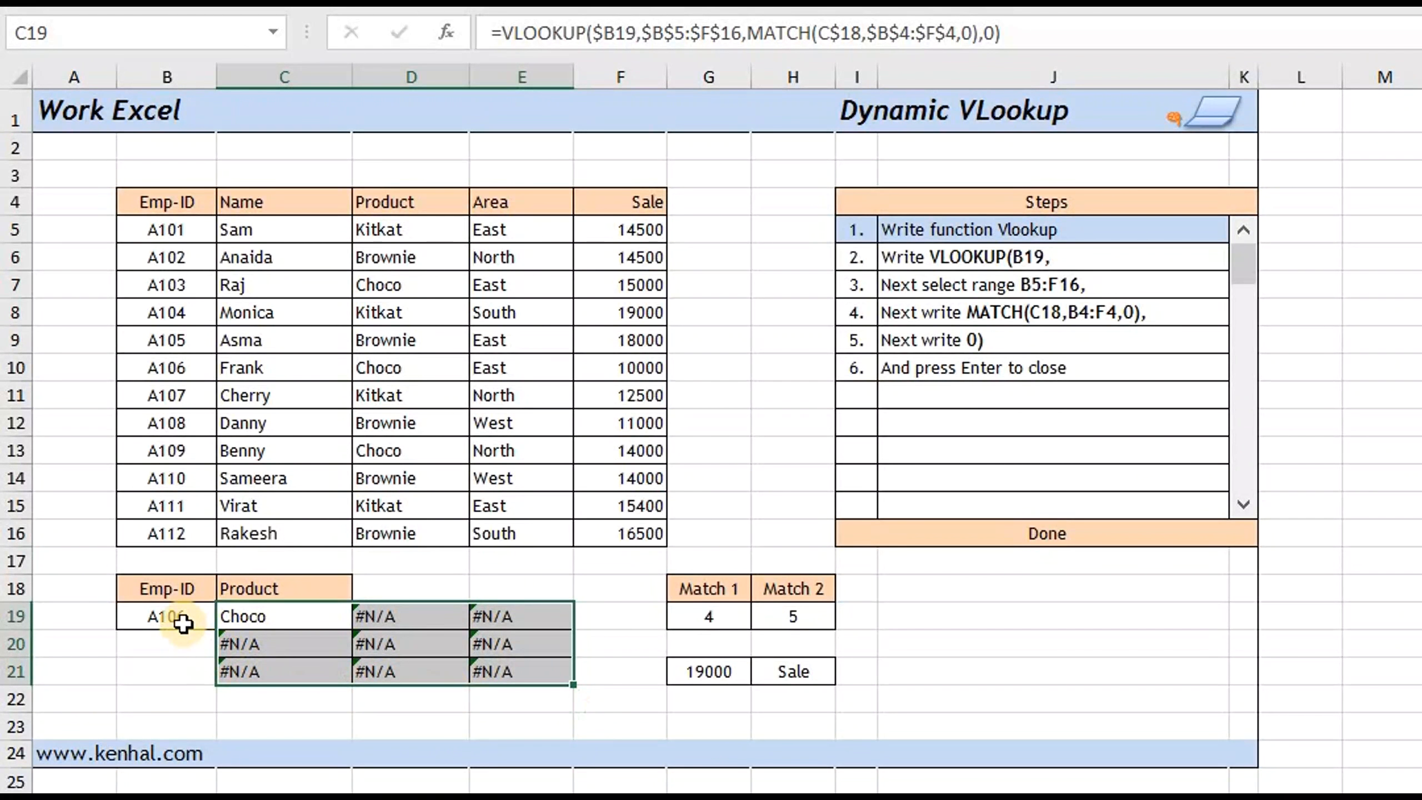
Extend the Emp-ID series from B19 down to B21 and copy the Product header from C18 across to E18.
click(185, 622)
drag(215, 630, 215, 680)
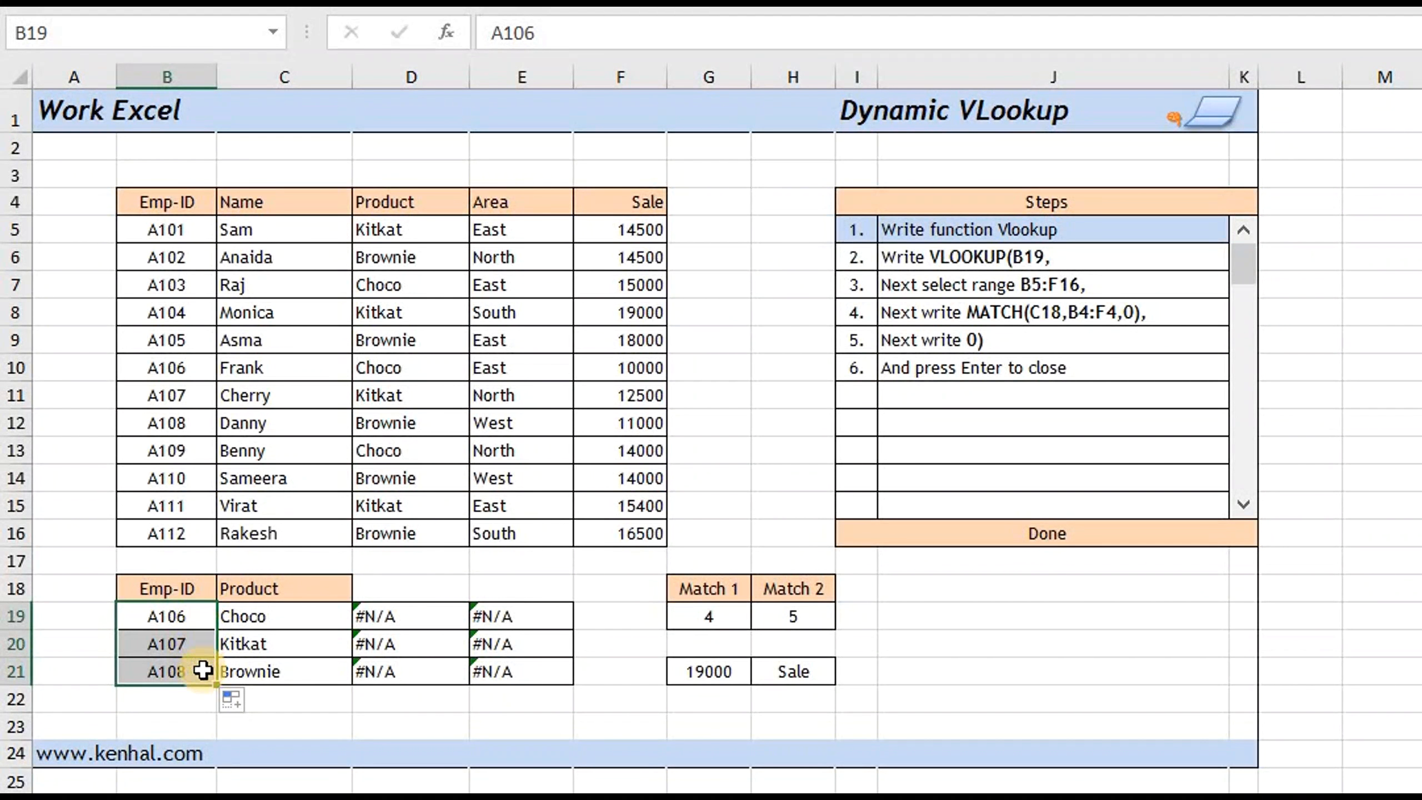
click(328, 586)
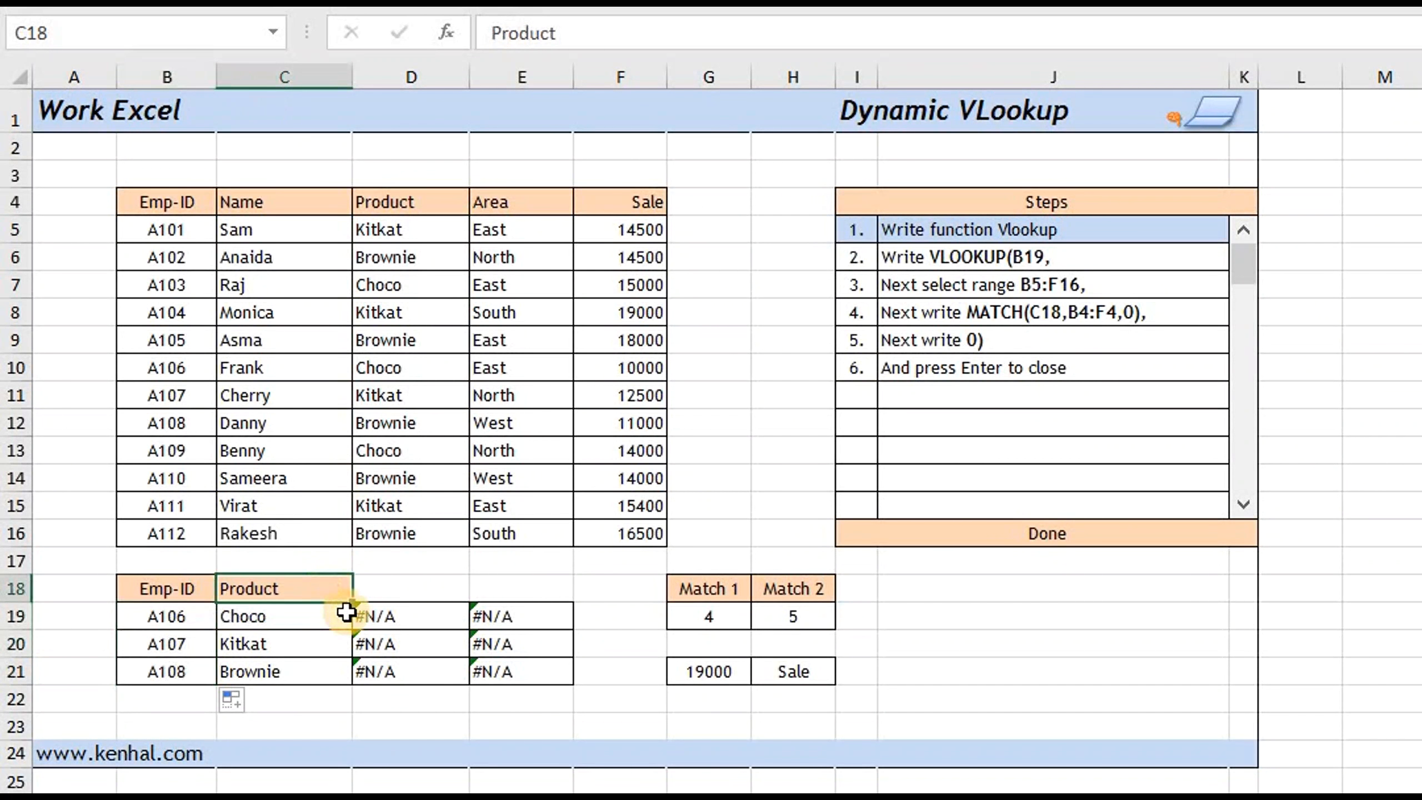
drag(355, 602, 568, 600)
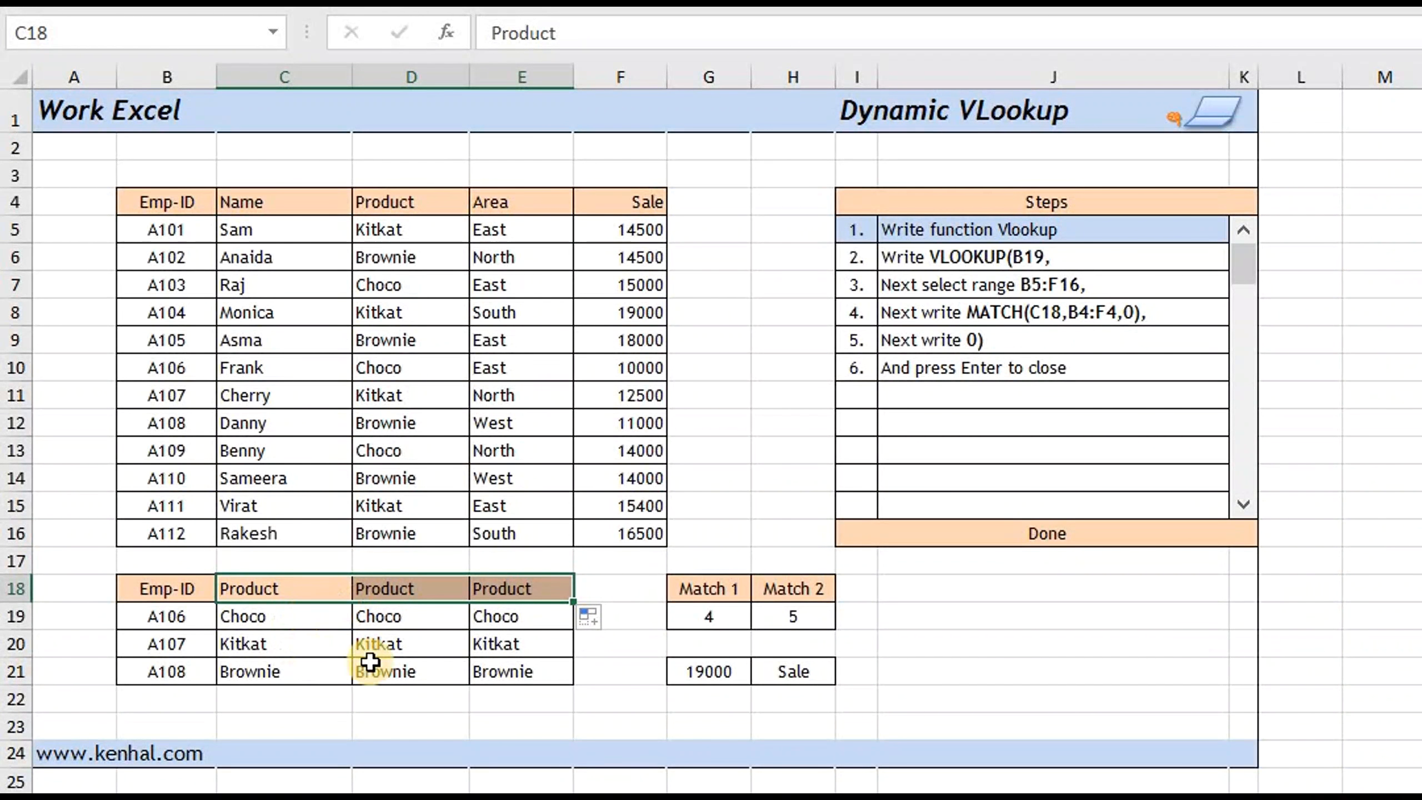
Test the copied lookups by setting the headers in C18:E18 to Area, Name and Sale.
click(319, 589)
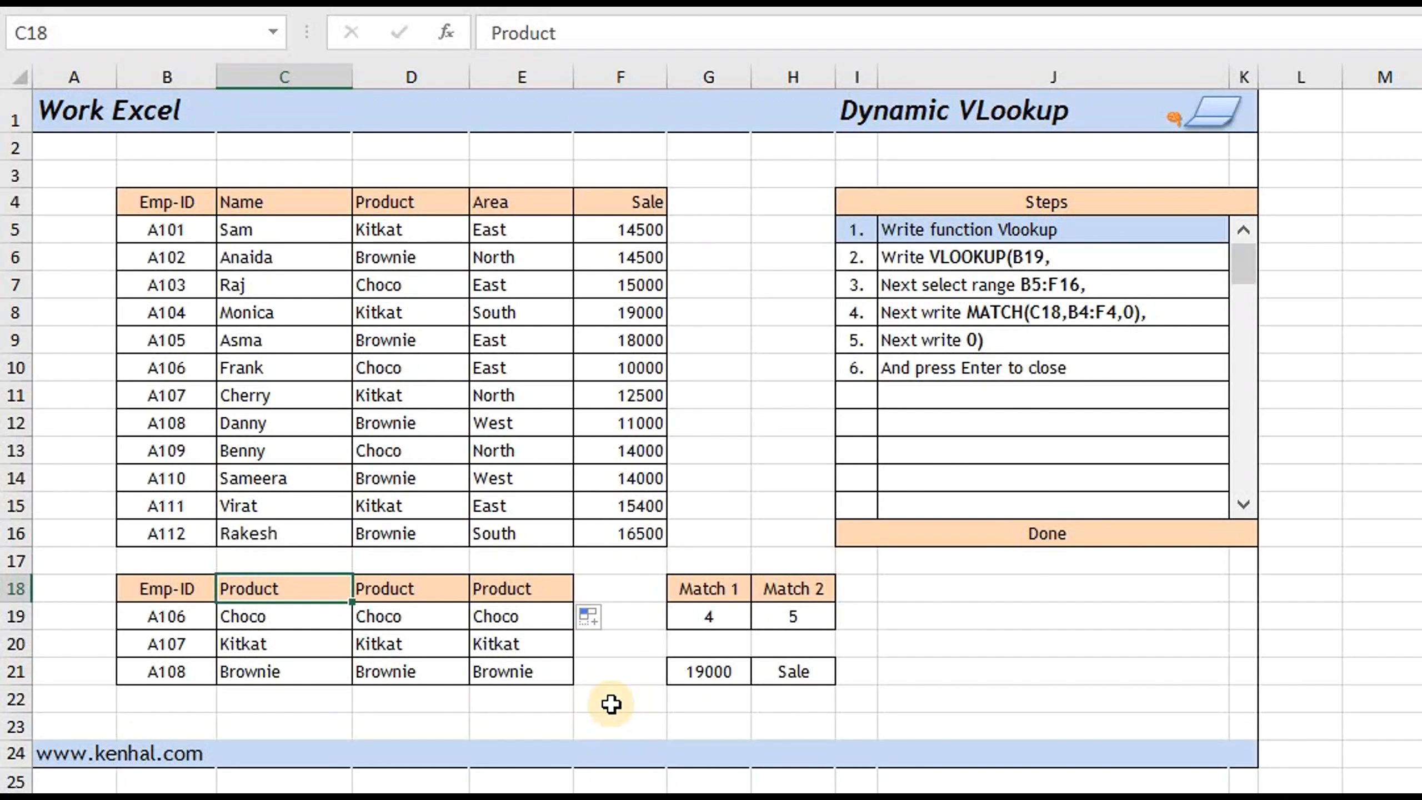
text(Area)
key(Tab)
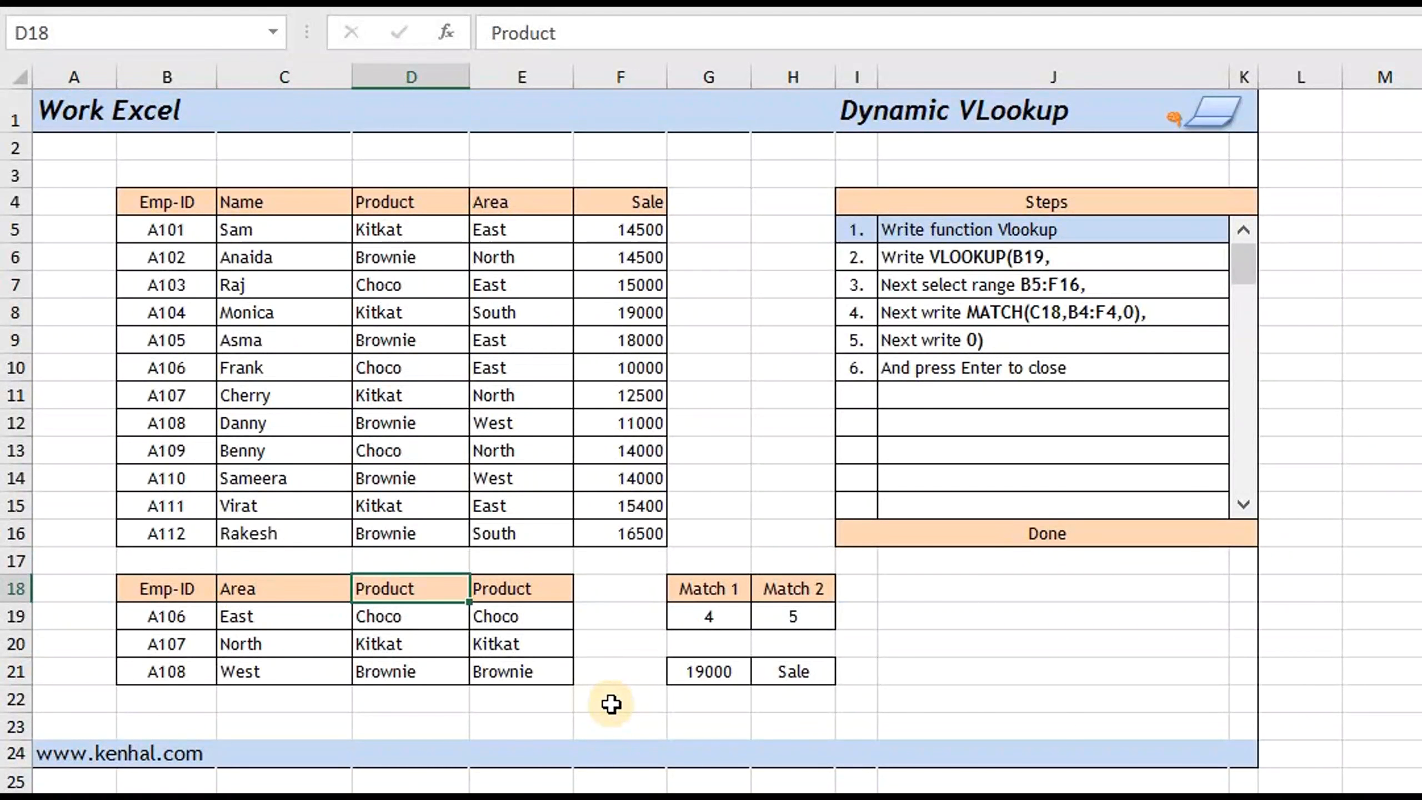
text(Name)
key(Tab)
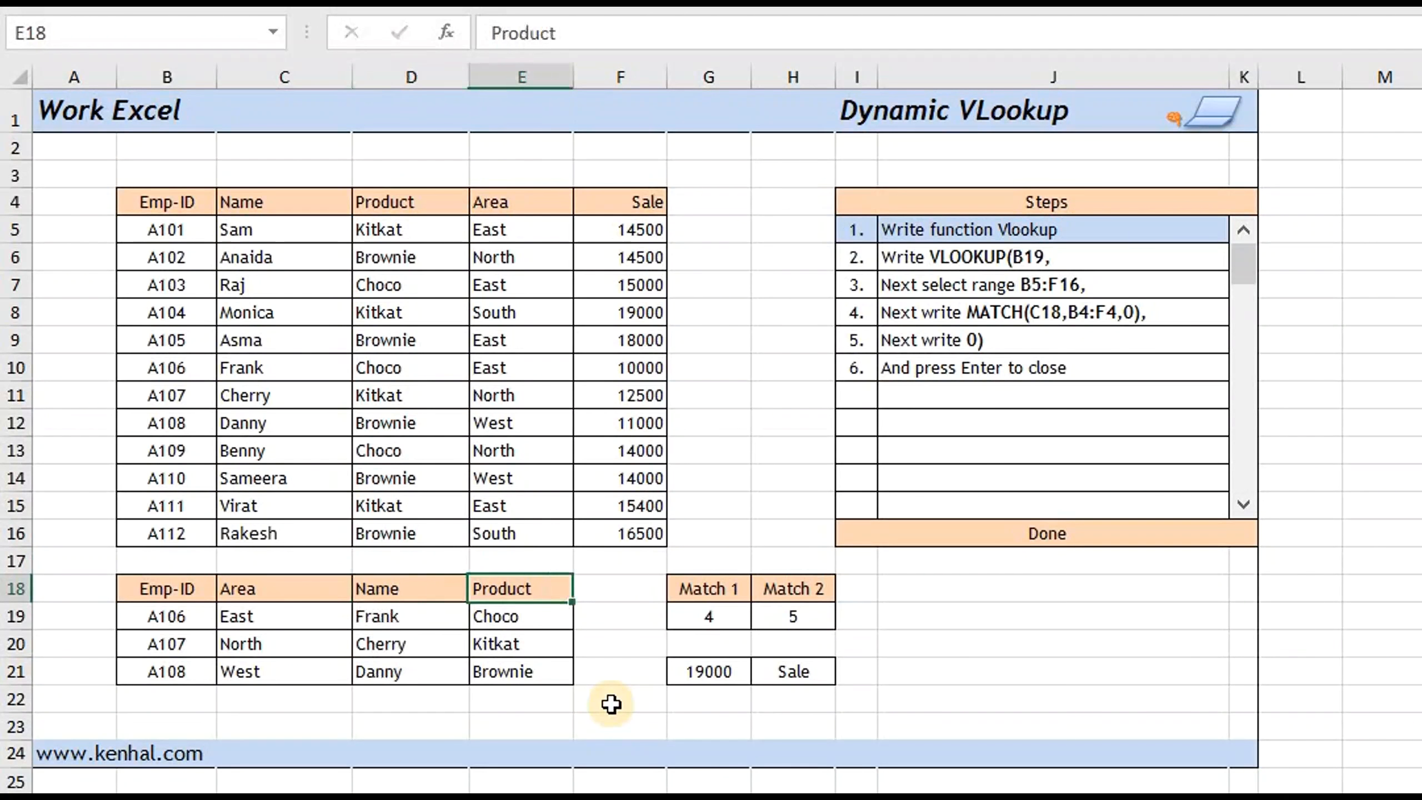
text(Sale)
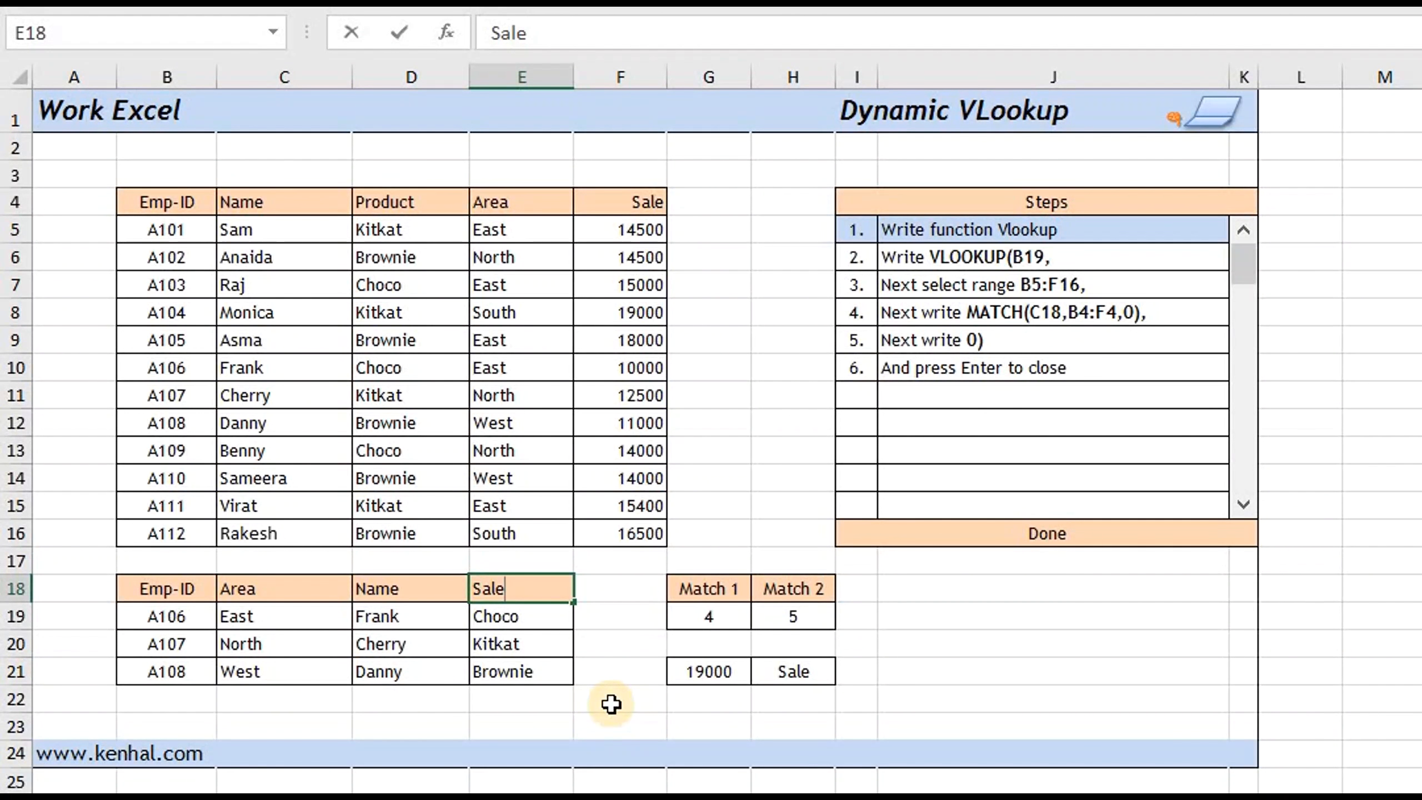
key(shift+Tab)
Set the lookup headers in C18:E18 to Product, Area and Sale.
key(shift+Tab)
text(Product)
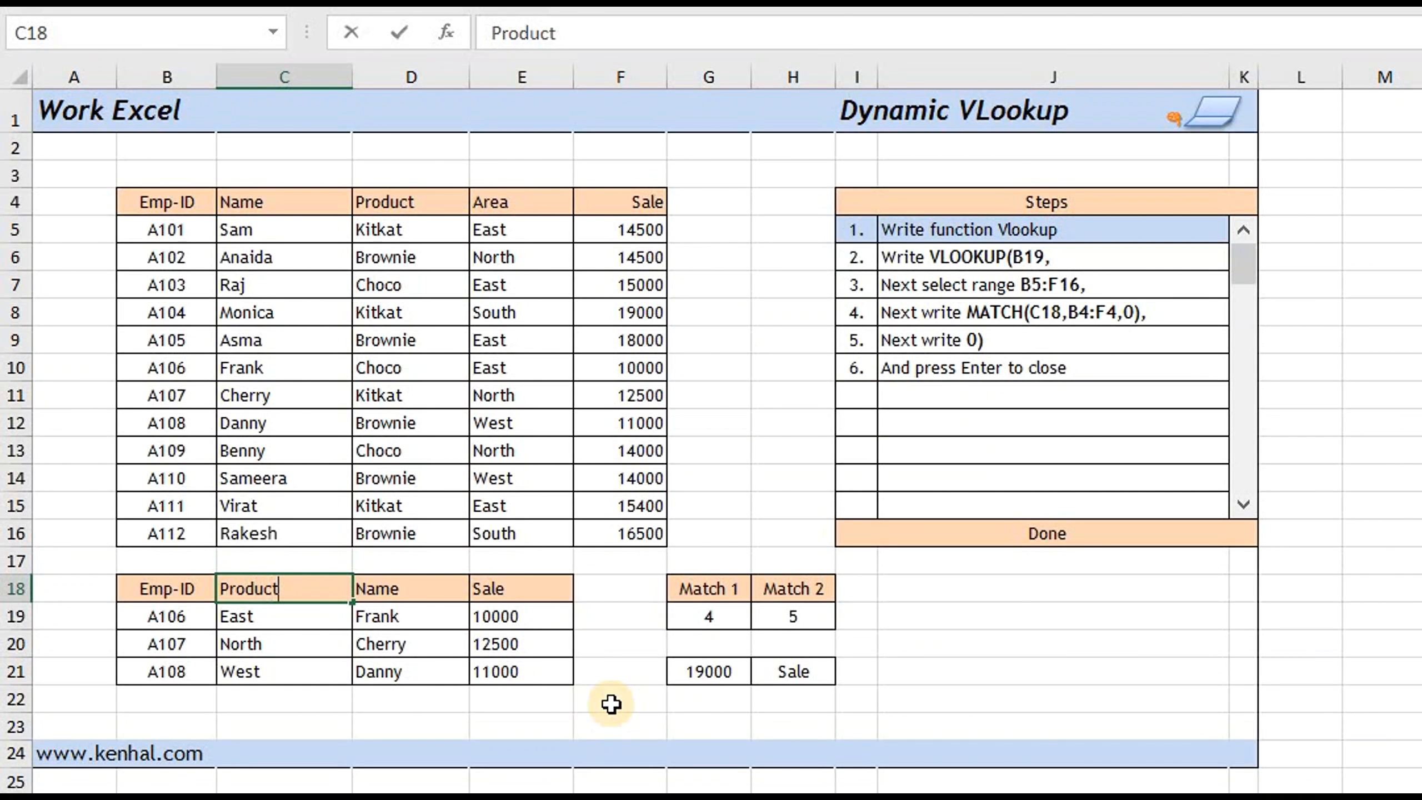
key(Tab)
text(Area)
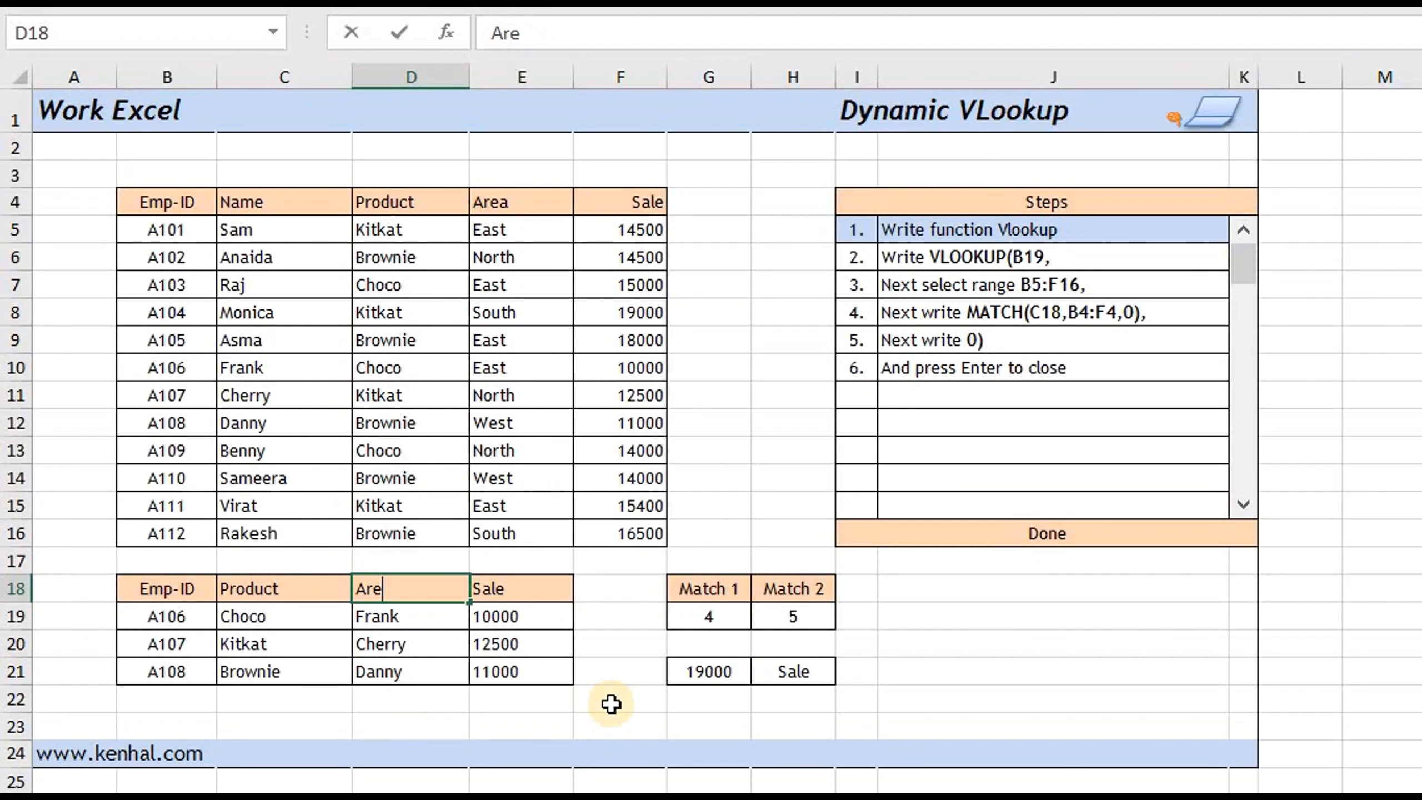
key(Tab)
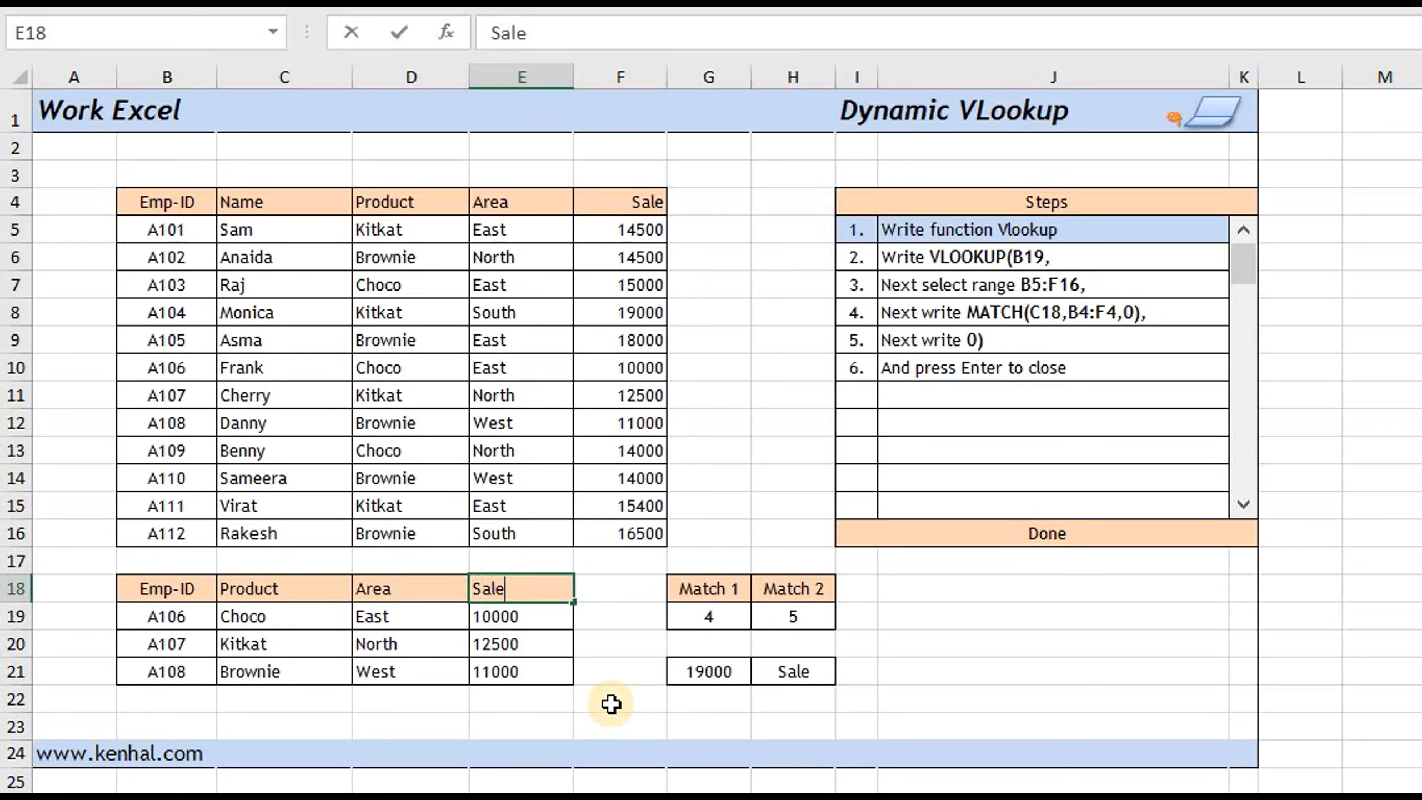
key(Return)
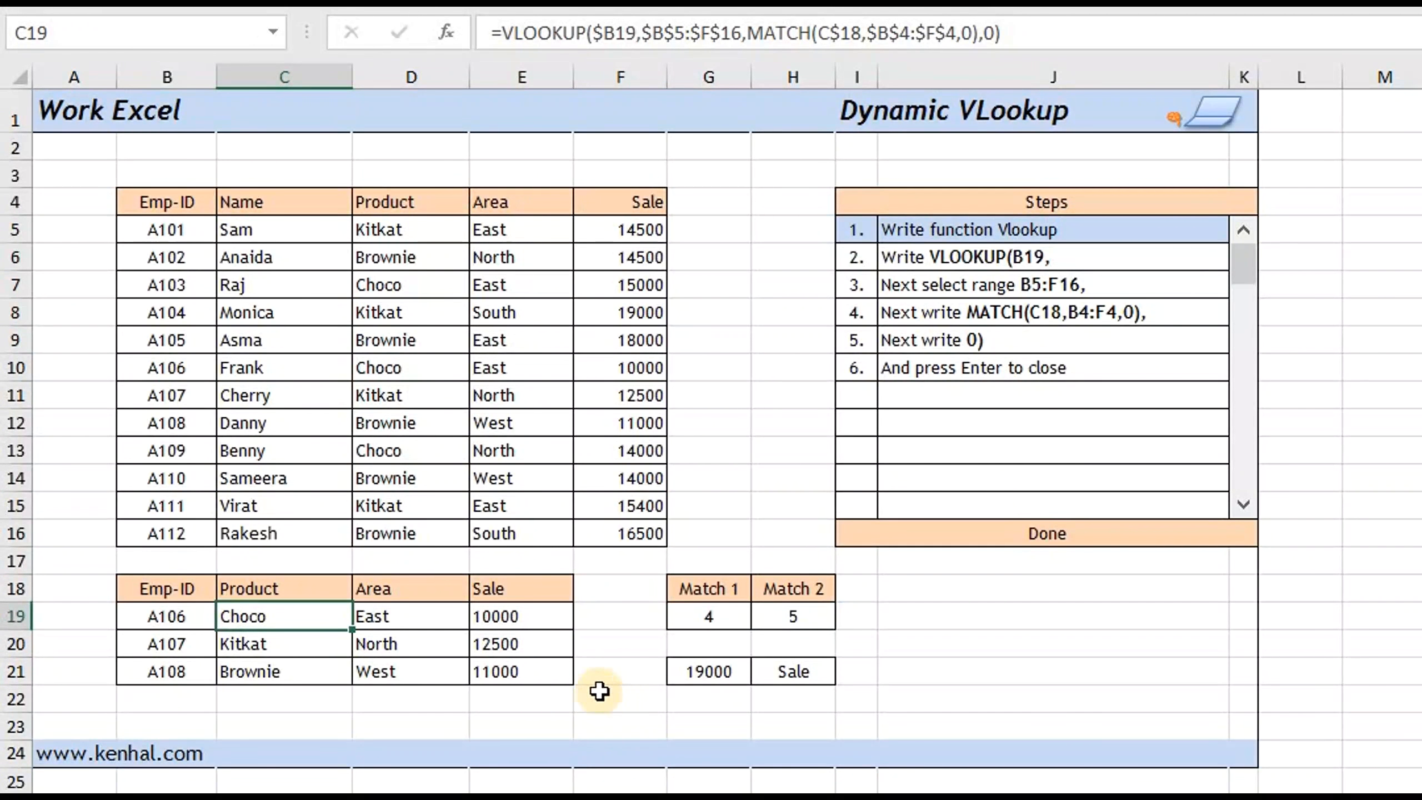
Review the formula instructions by advancing the highlight in the Steps list from step 1 to step 6.
click(560, 671)
click(304, 625)
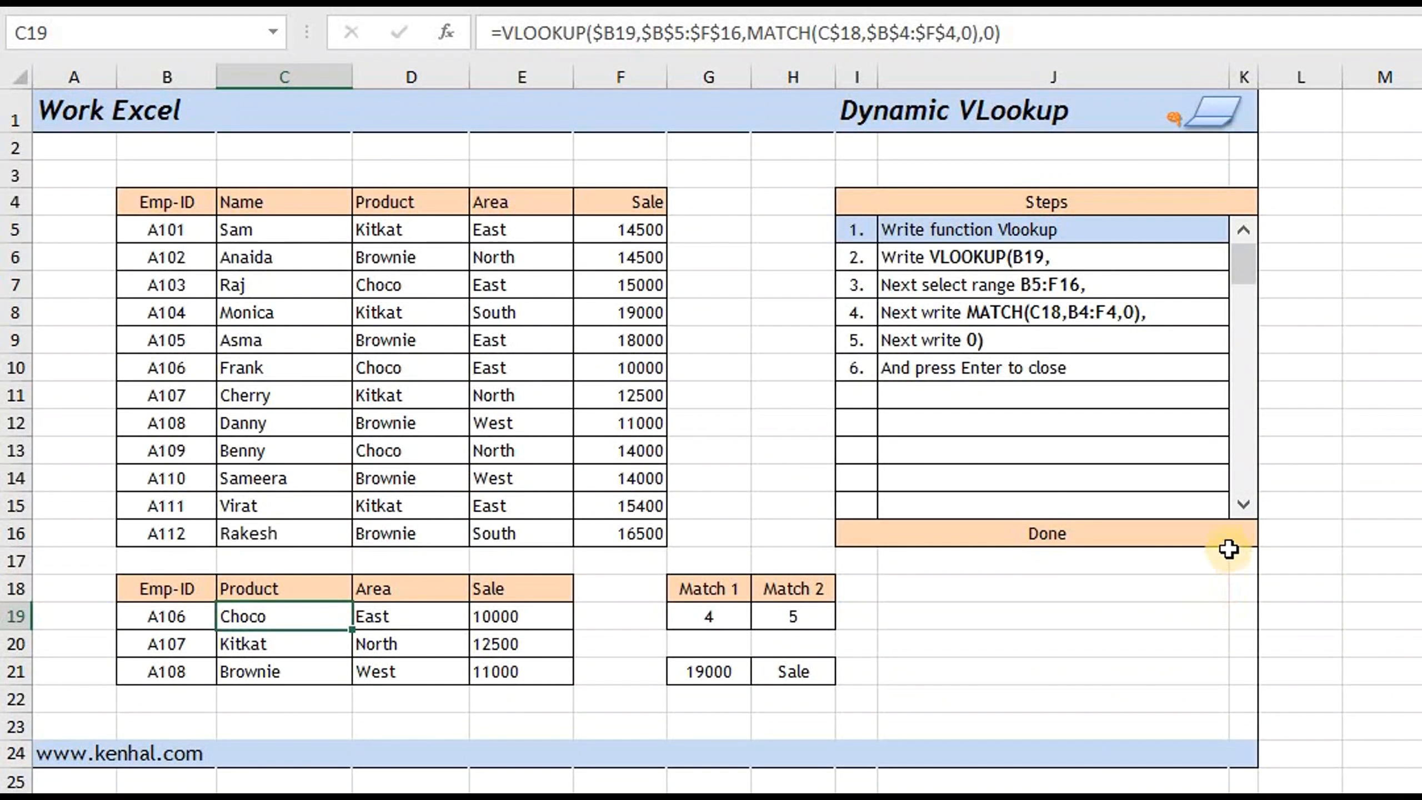
click(1240, 507)
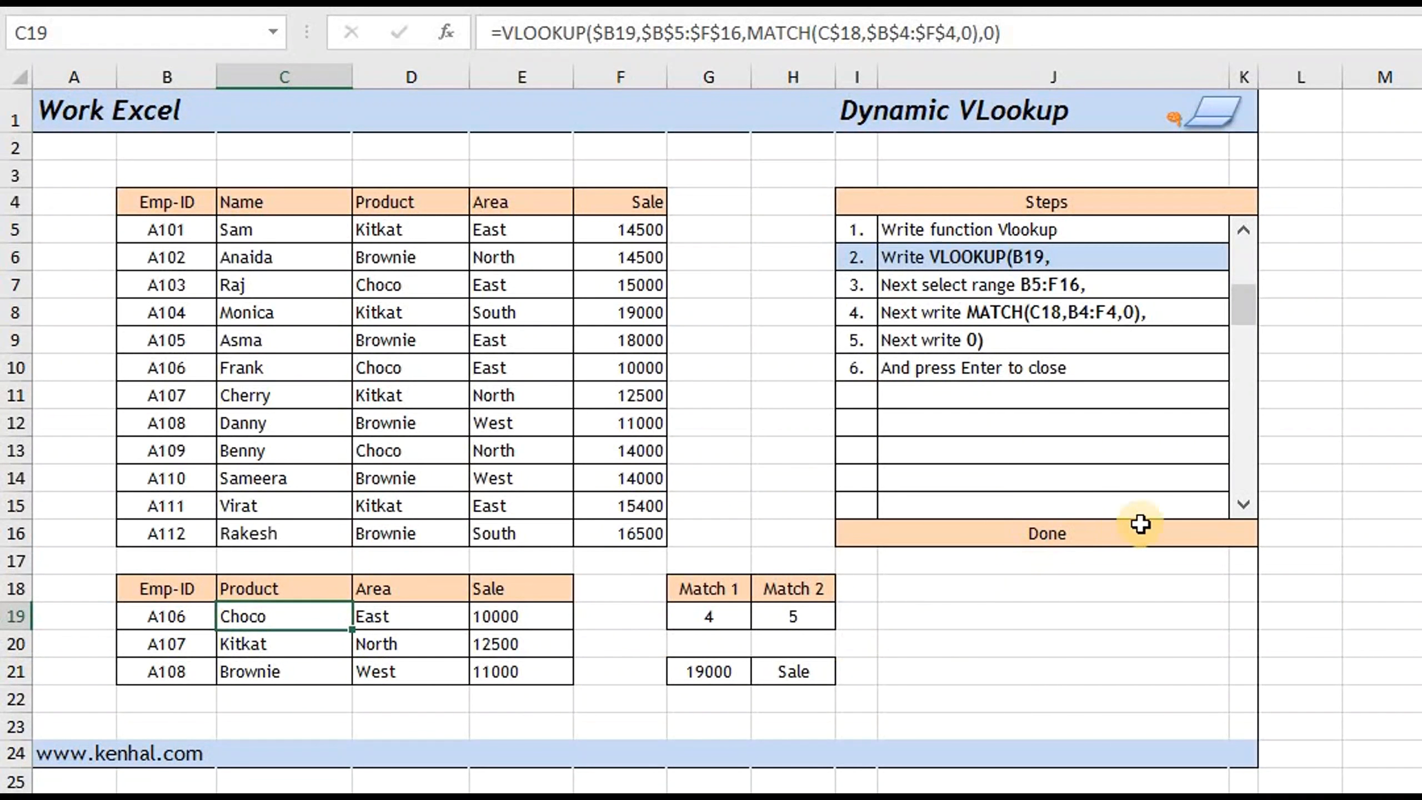
click(1243, 506)
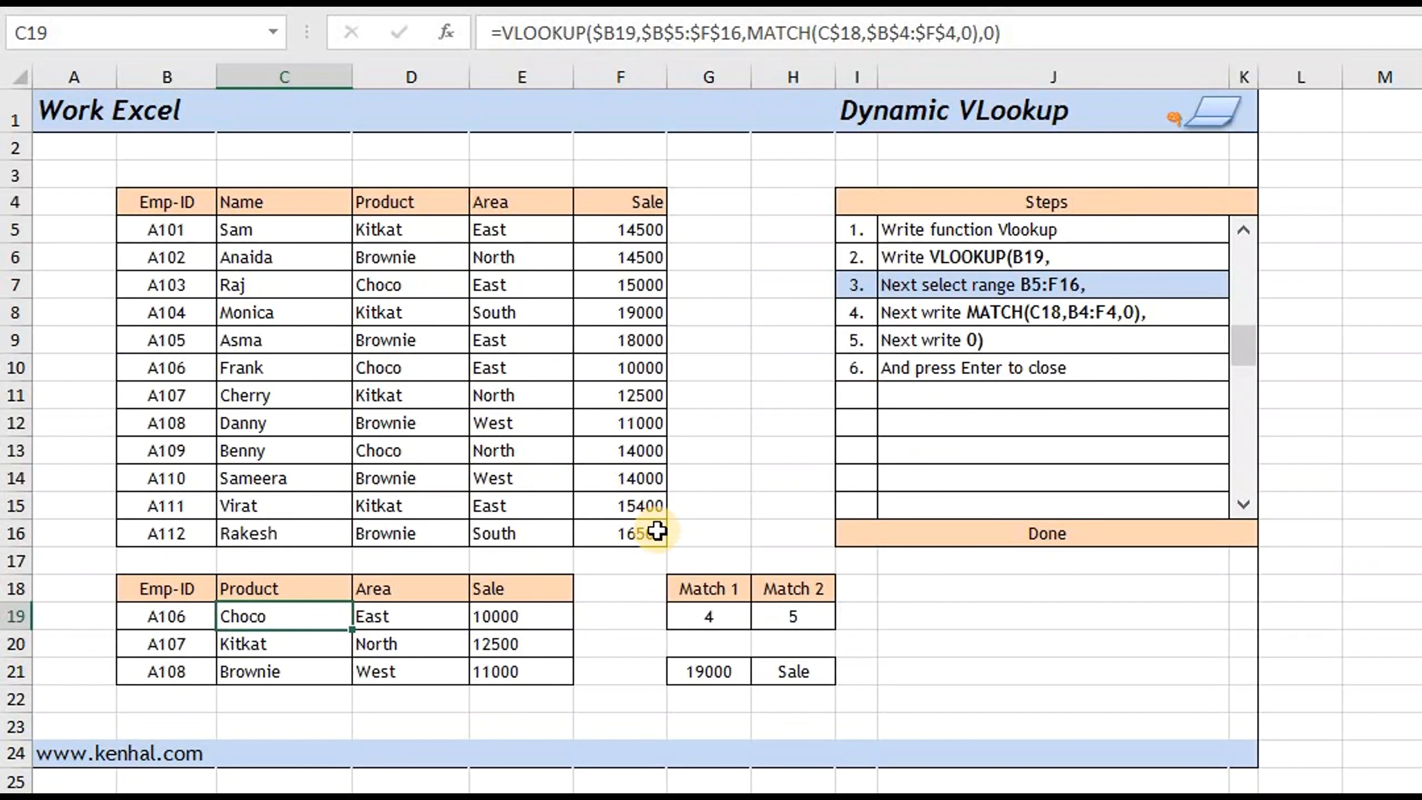
click(1244, 507)
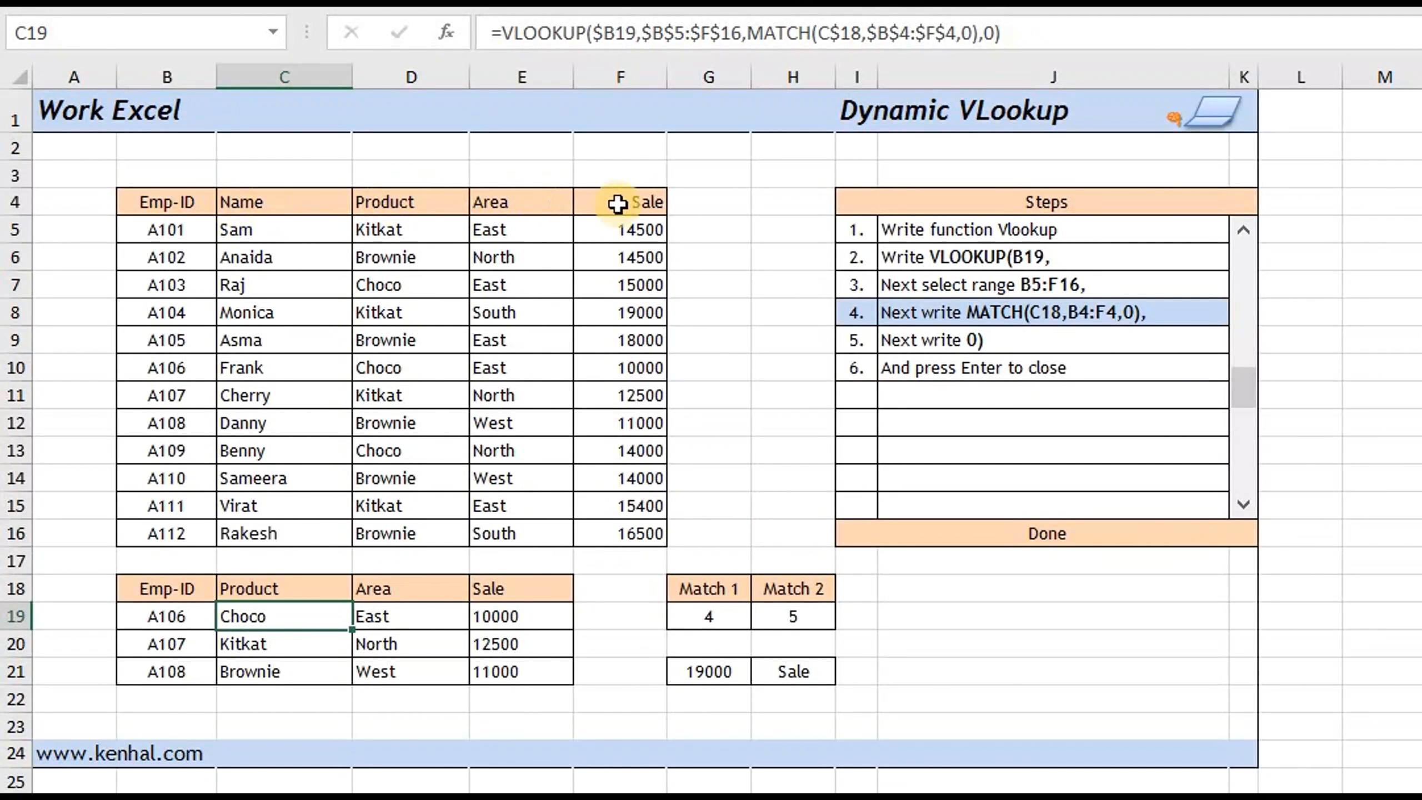
click(1243, 506)
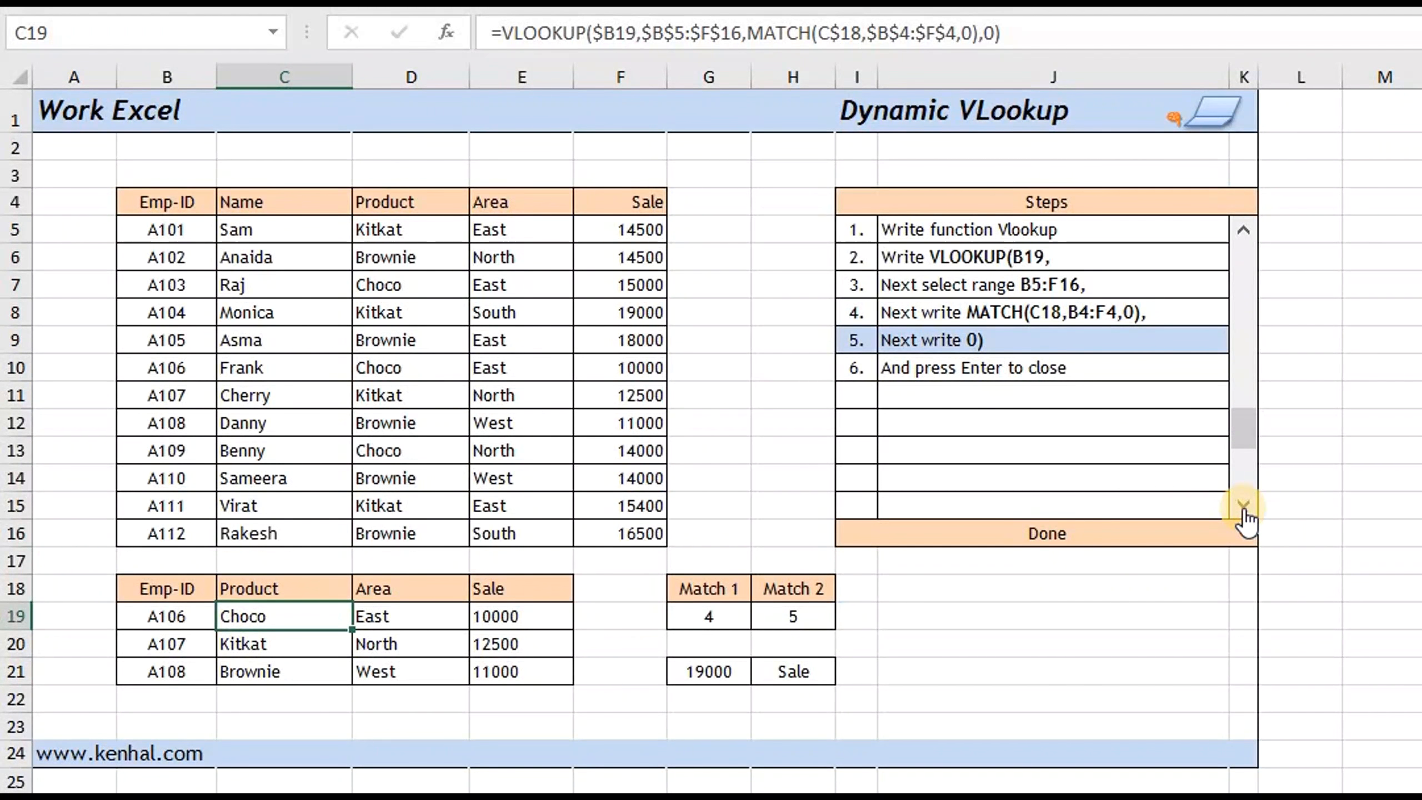
click(1243, 506)
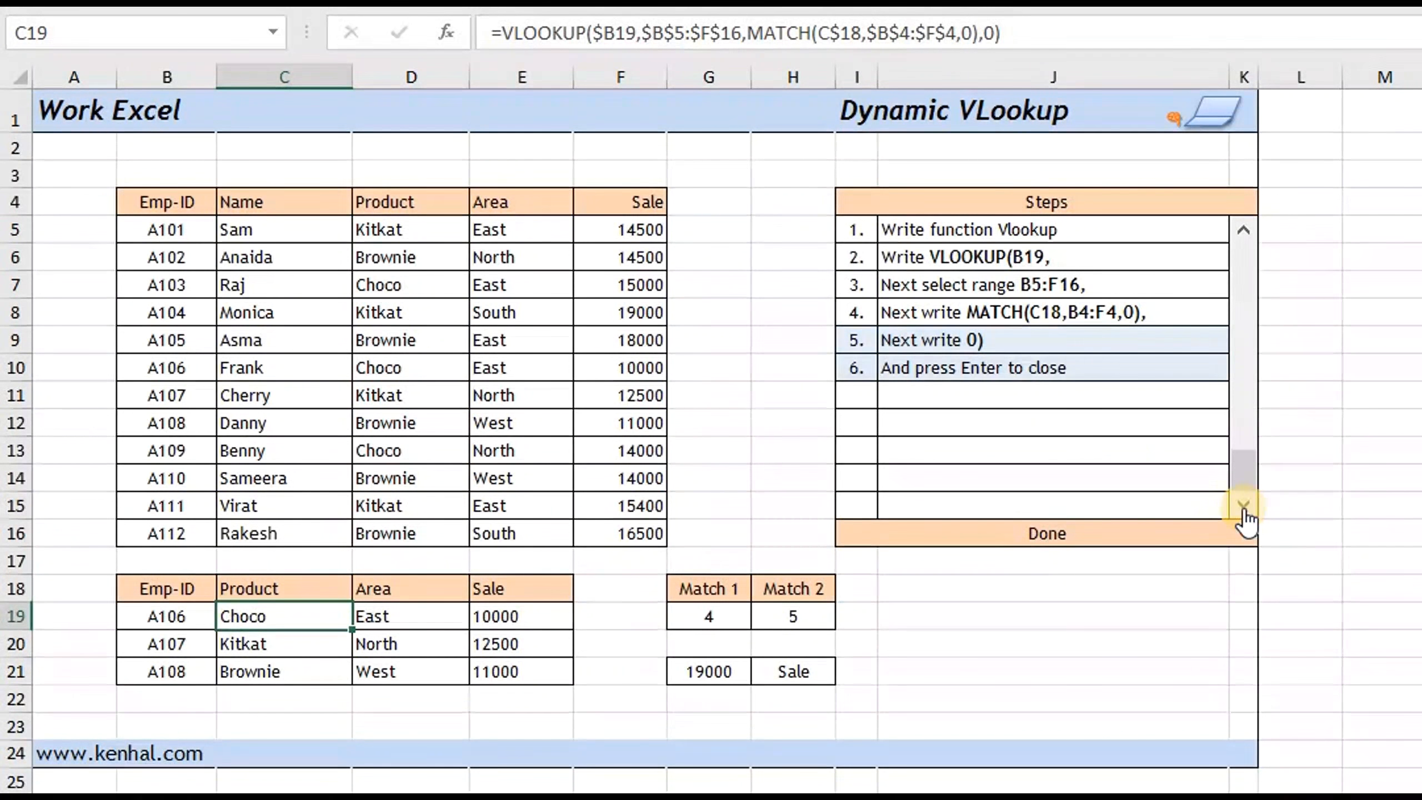
click(968, 642)
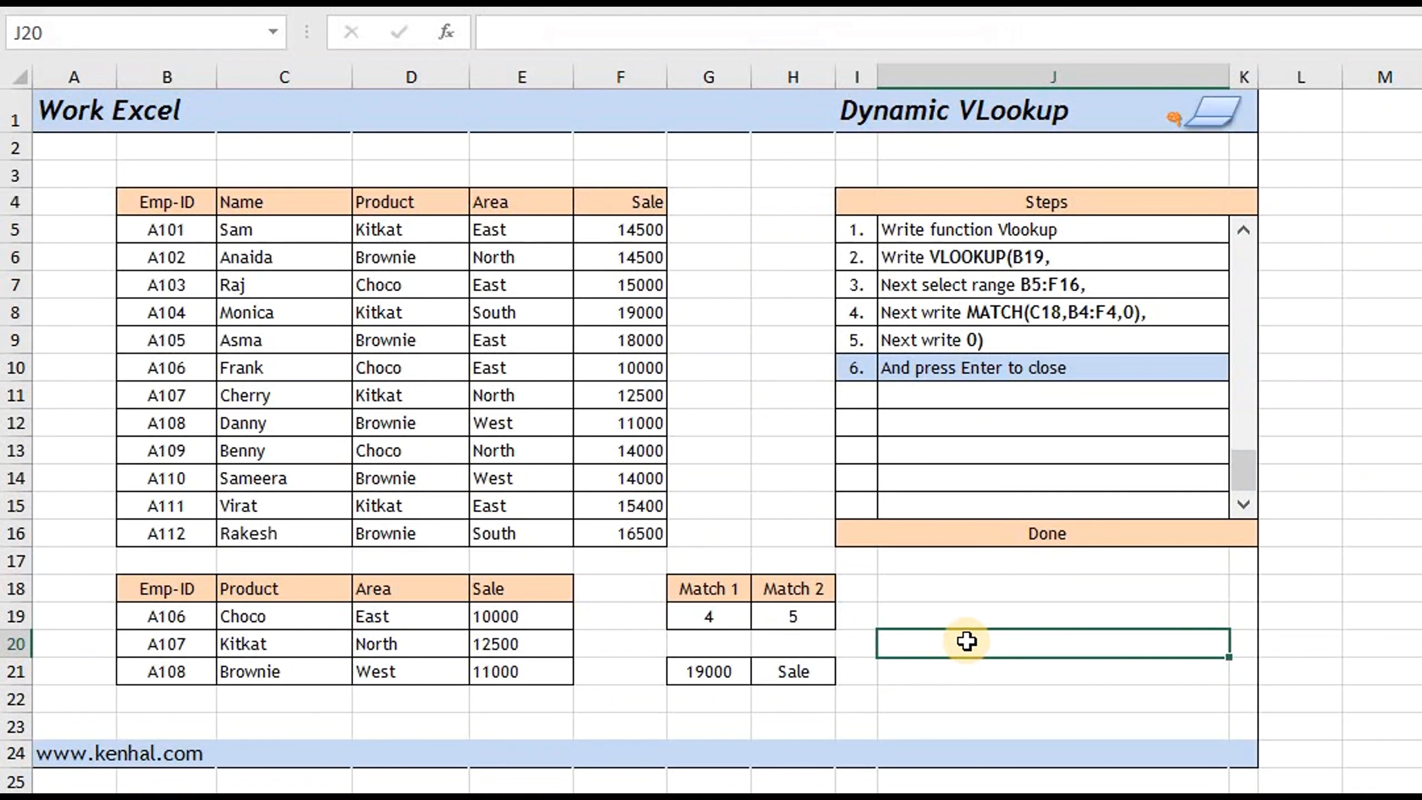